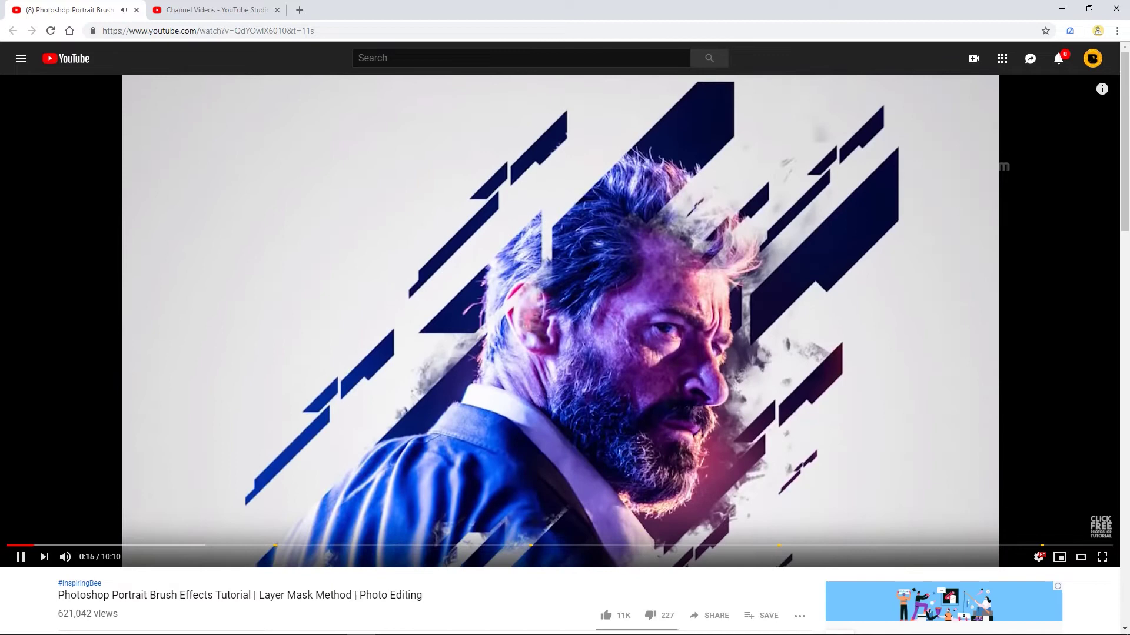
# Step: Show the channel's poll and video cards on the YouTube player
pyautogui.moveTo(1096, 89)
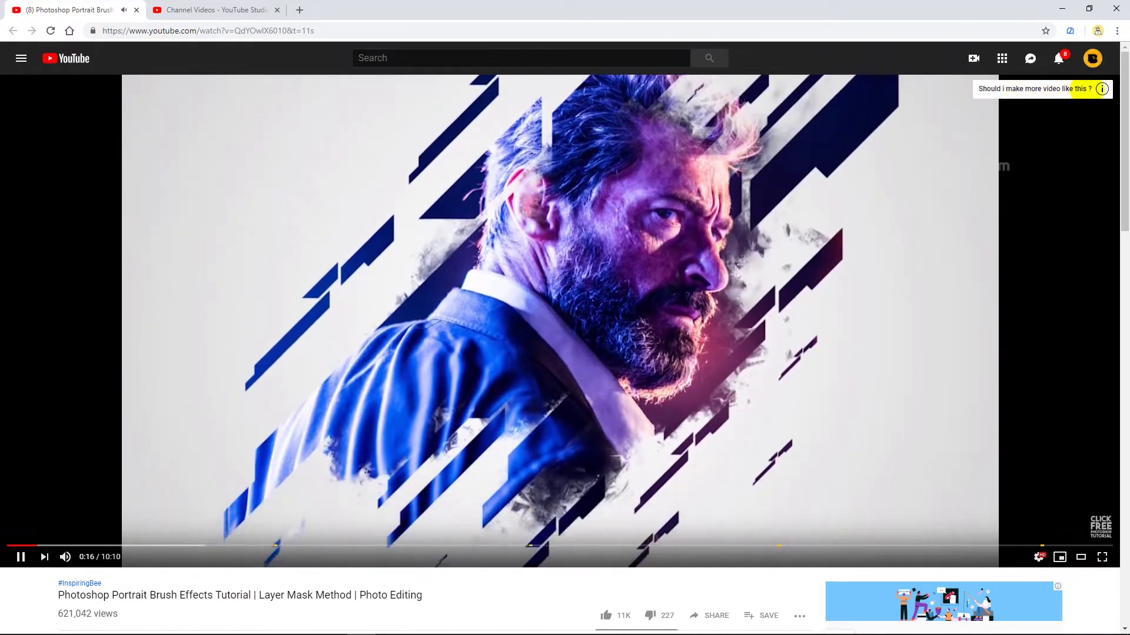
pyautogui.click(1097, 89)
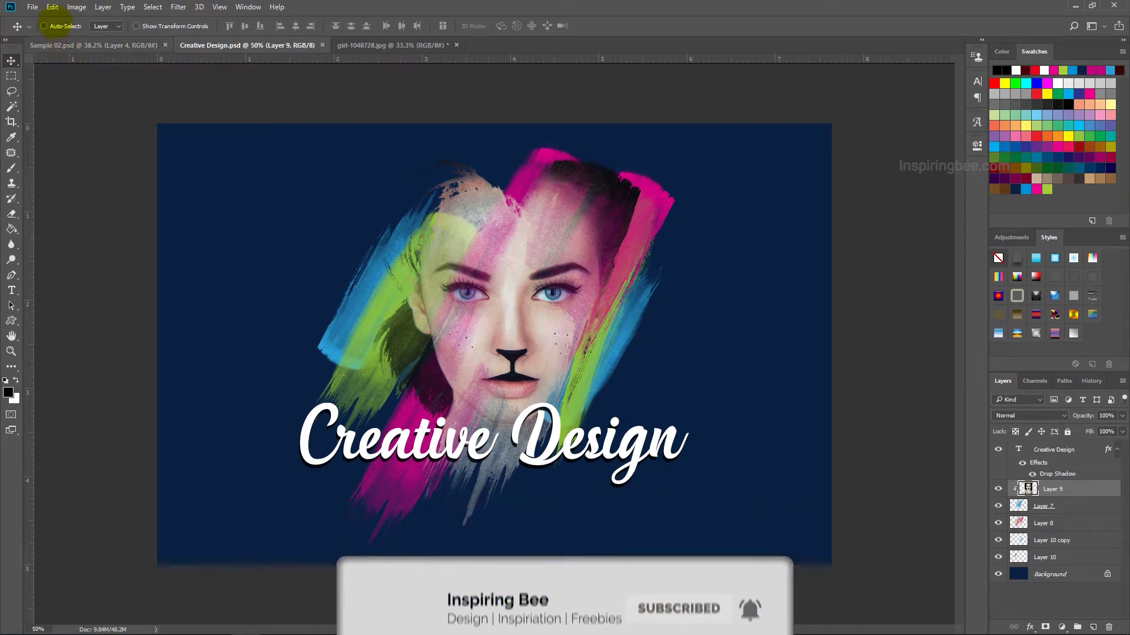
# Step: Create a 2000 × 2000 px, 300 ppi white document, then glance at the Swatches menu
pyautogui.click(28, 8)
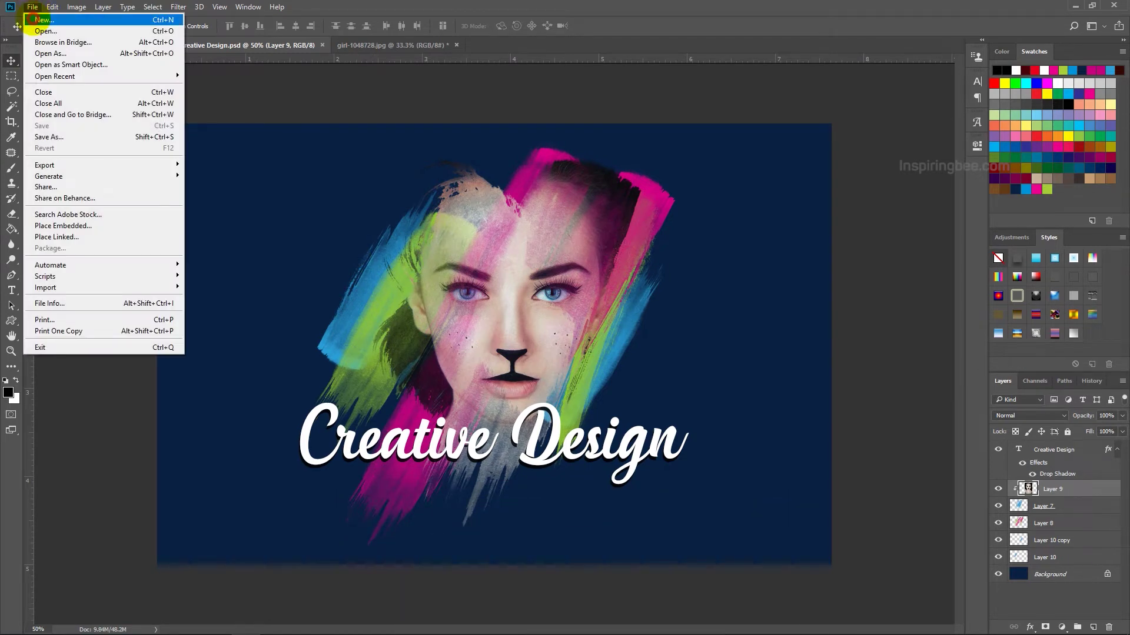
pyautogui.click(37, 19)
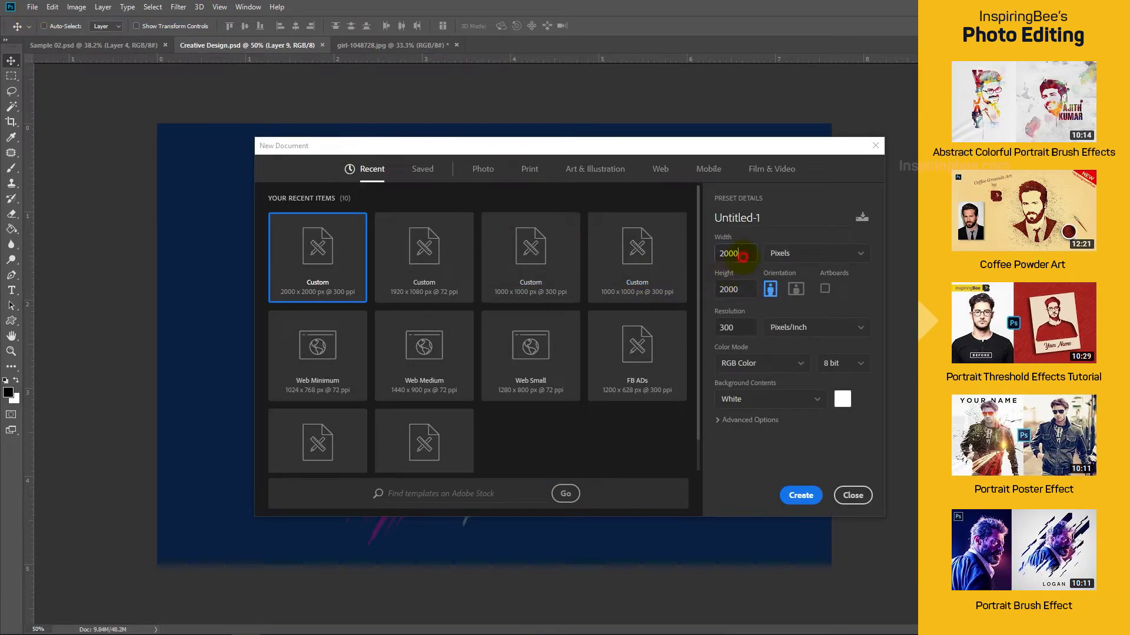
pyautogui.click(746, 291)
pyautogui.click(800, 495)
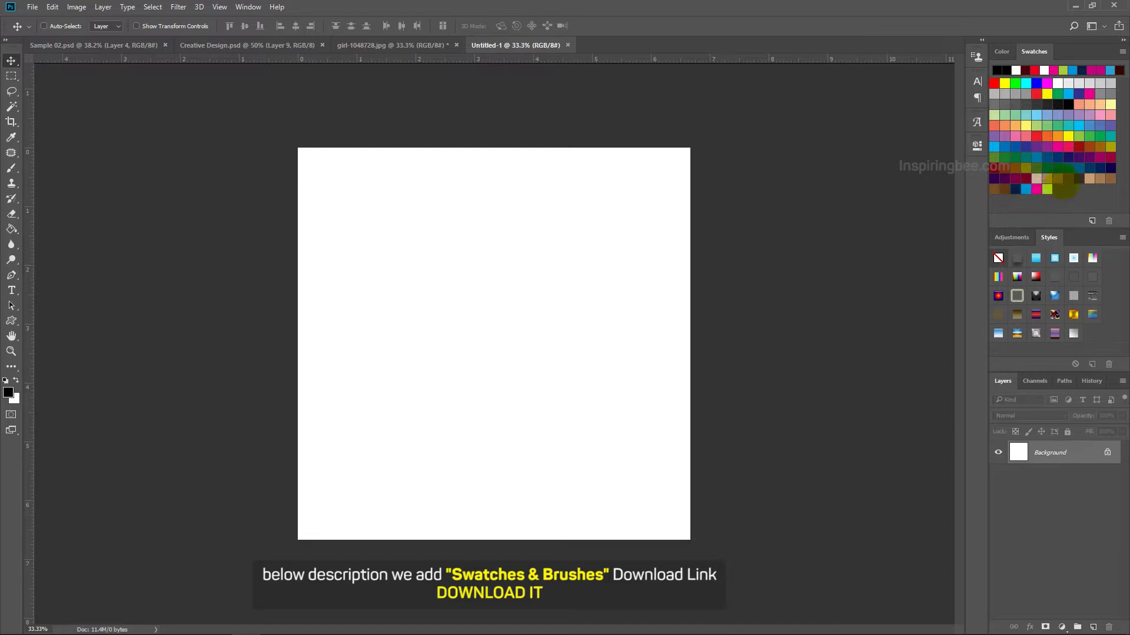
pyautogui.click(1122, 52)
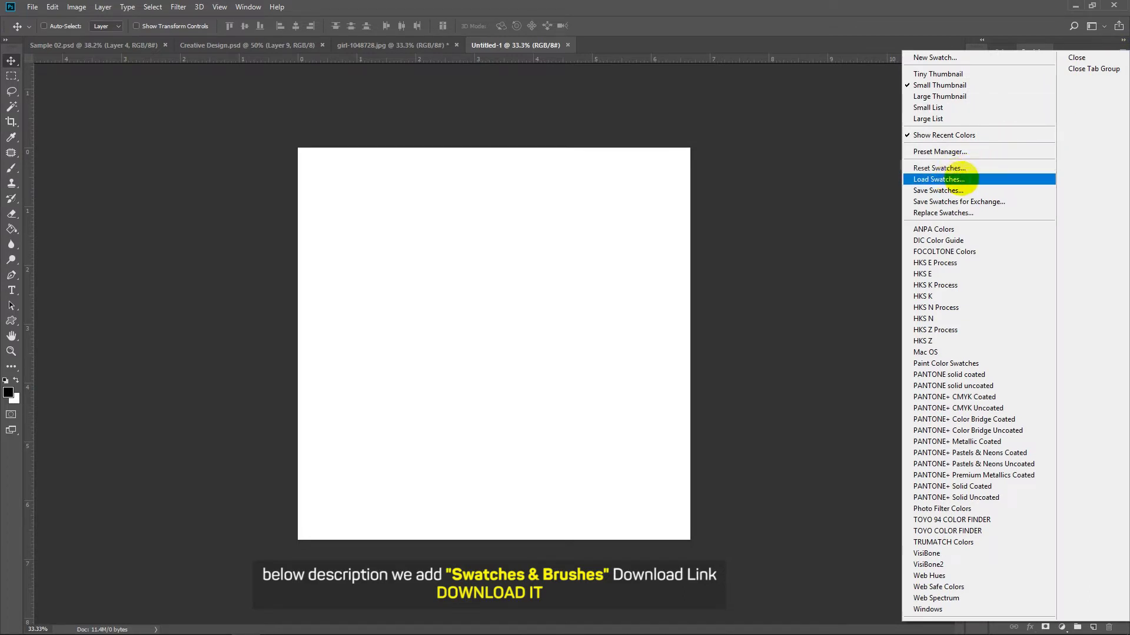
pyautogui.click(923, 5)
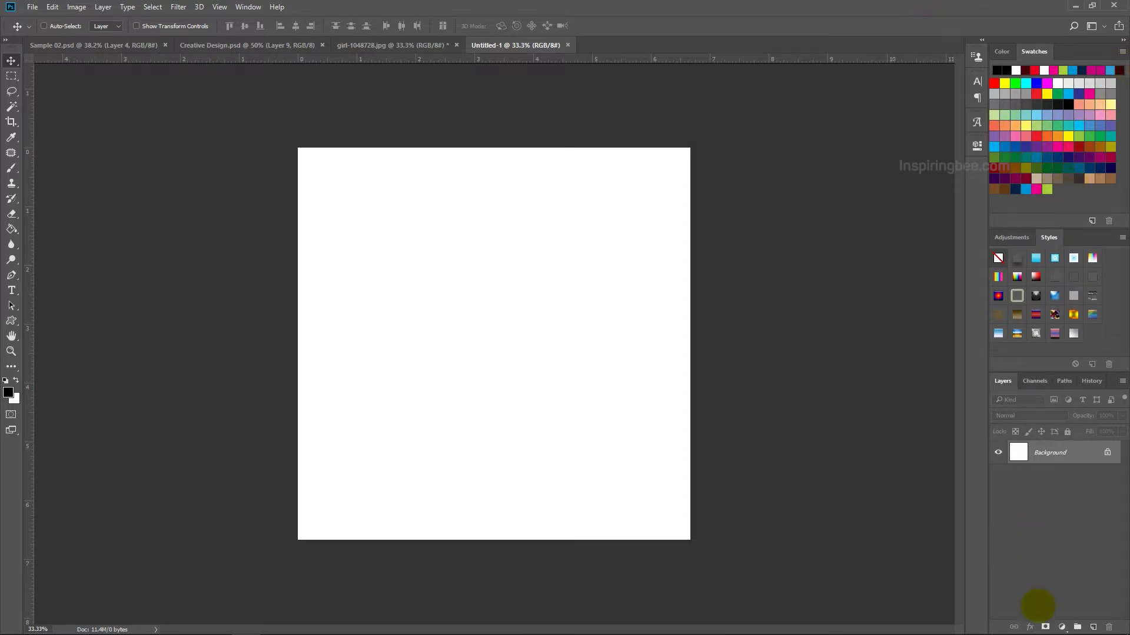
# Step: Add a Solid Color fill layer in navy #092142
pyautogui.click(1062, 627)
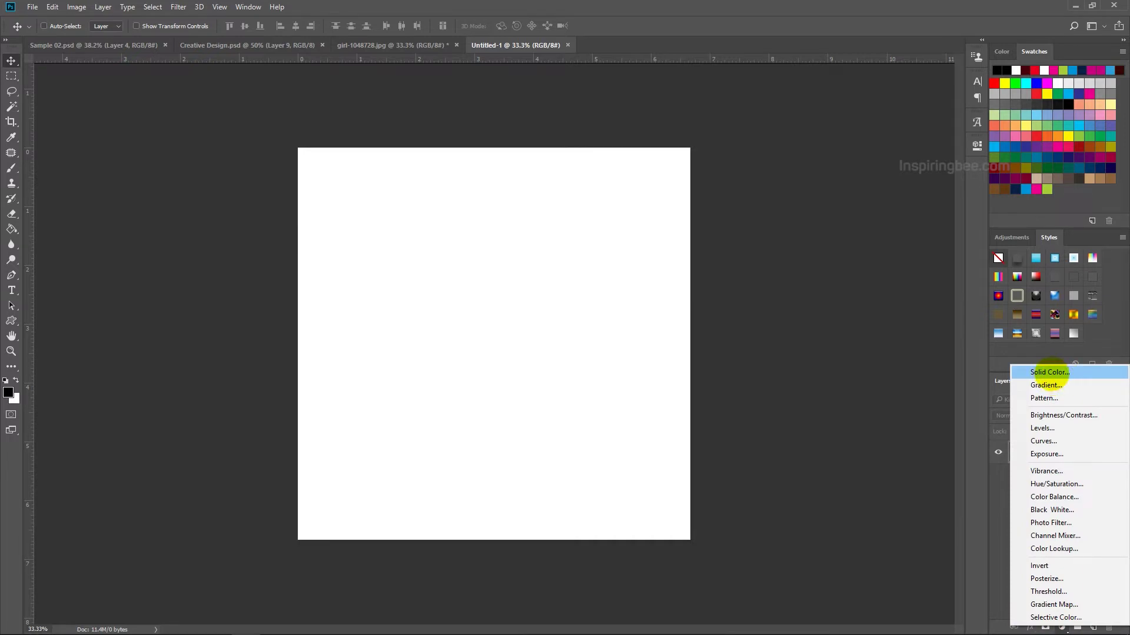
pyautogui.click(1052, 373)
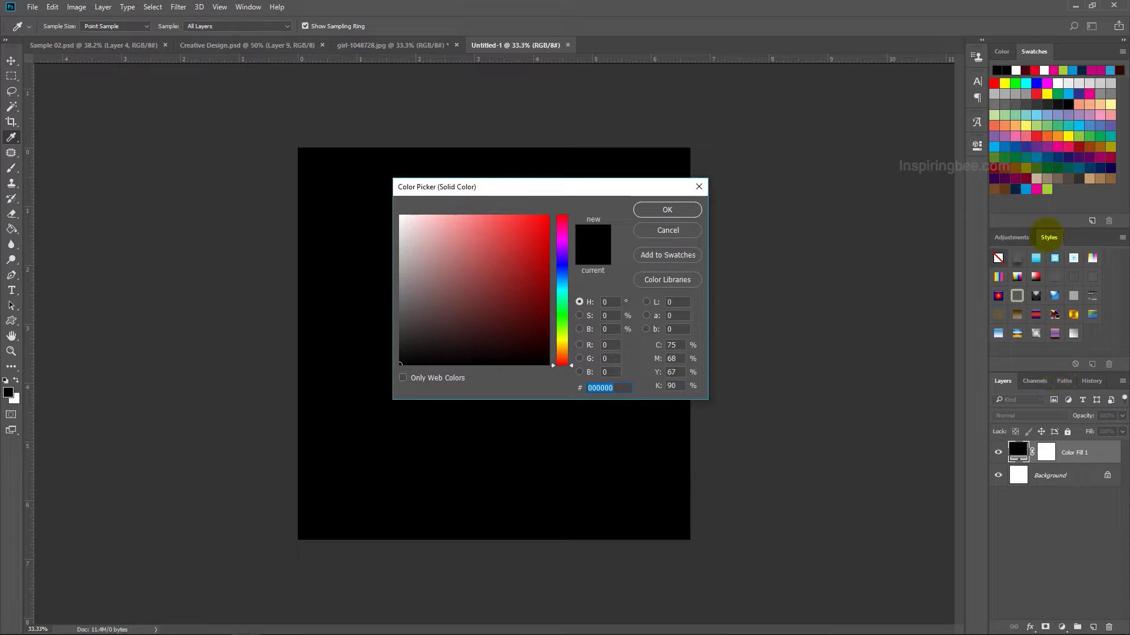
pyautogui.click(1015, 189)
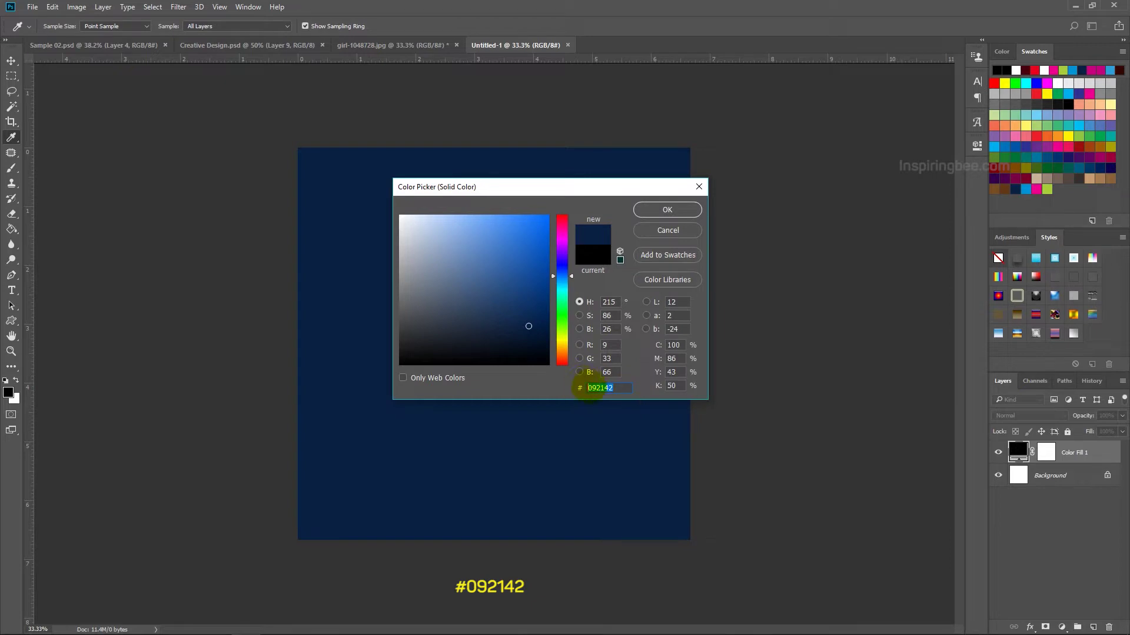
pyautogui.click(588, 388)
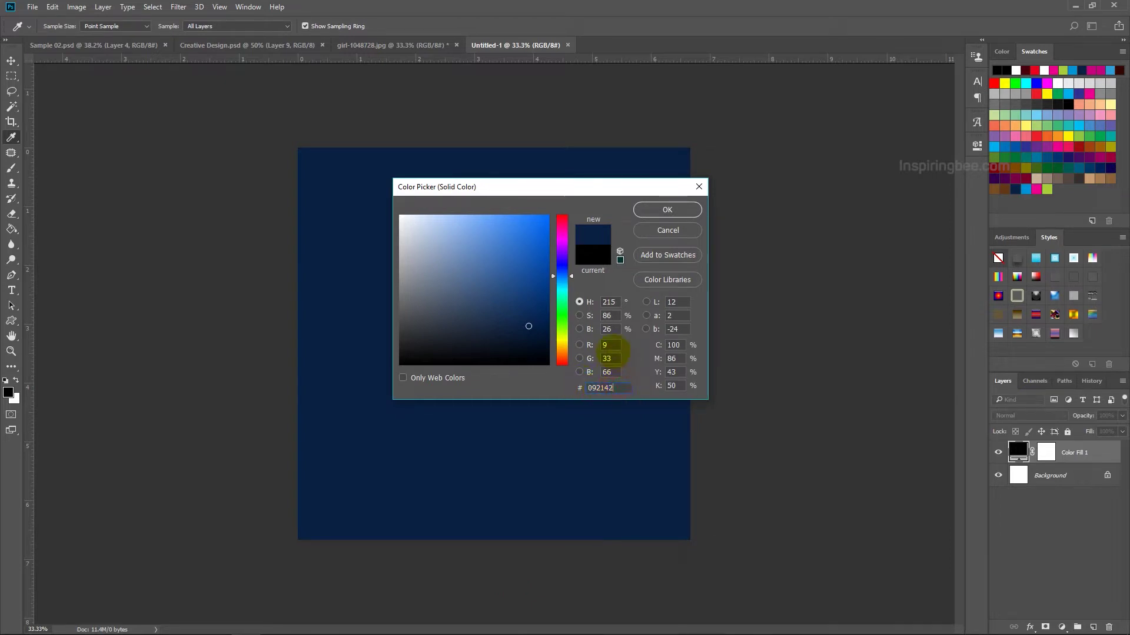
pyautogui.press('Tab')
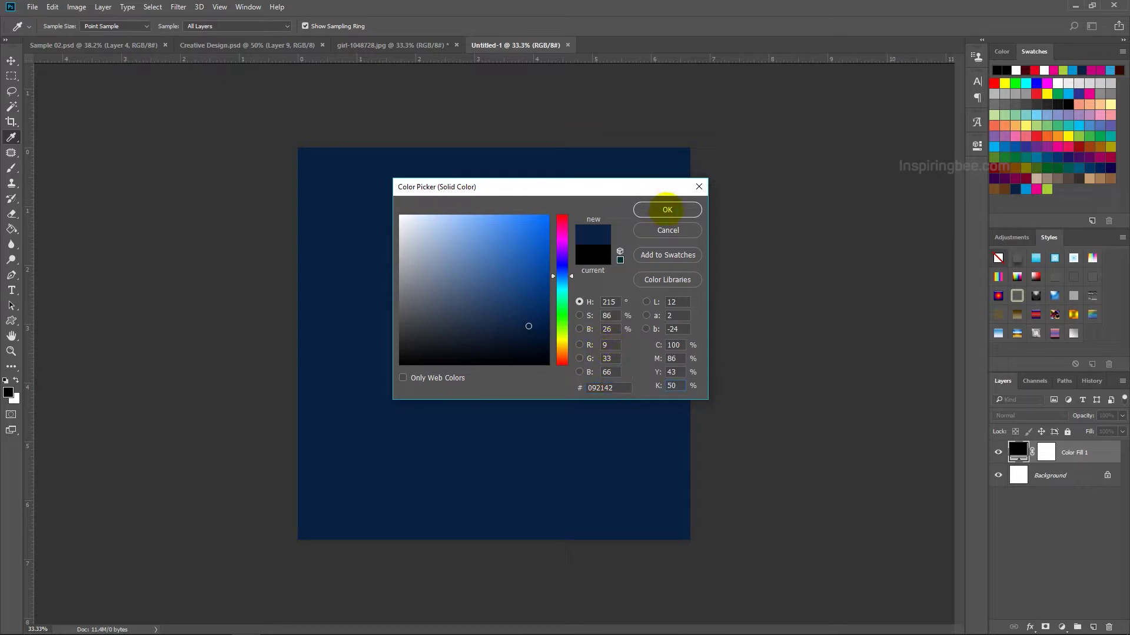
pyautogui.click(667, 209)
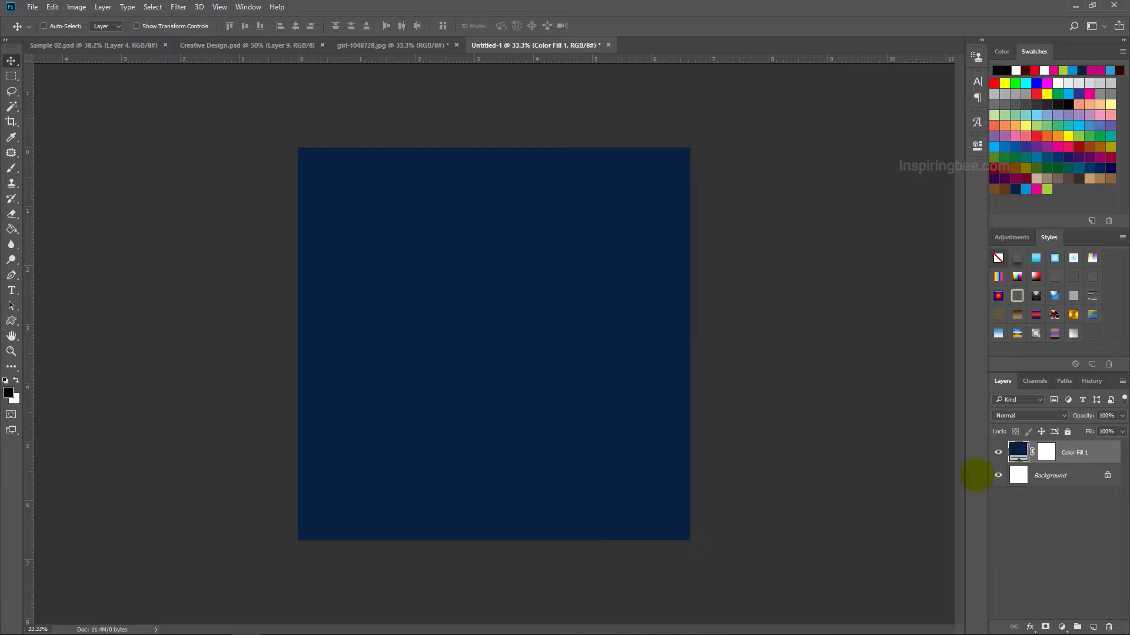
# Step: Add a new empty layer named 'Model Mask'
pyautogui.click(1093, 627)
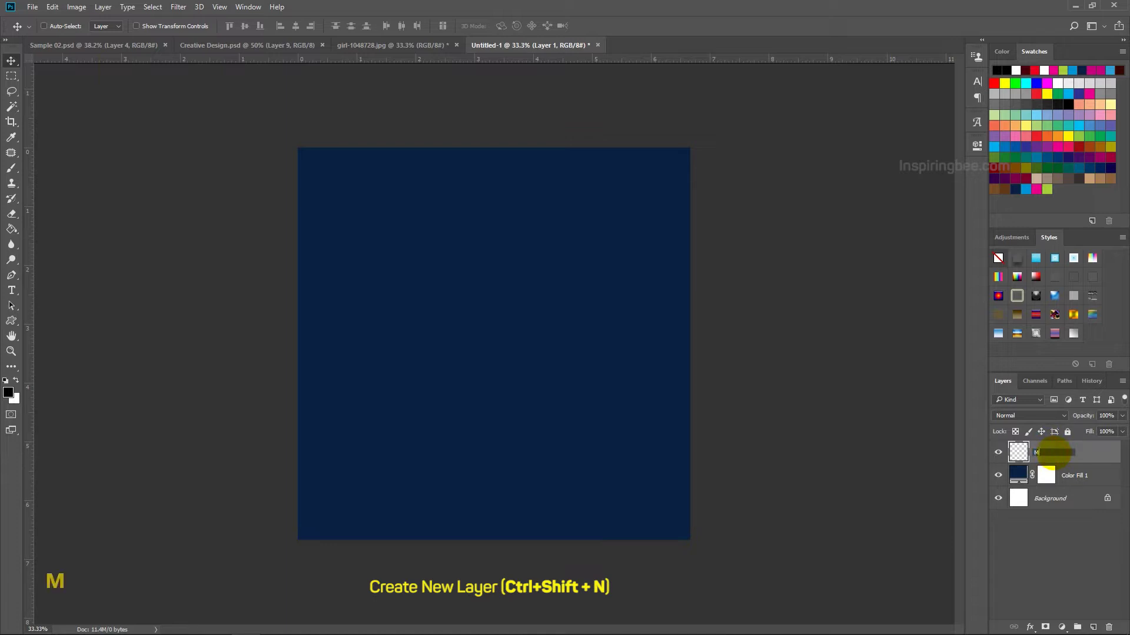
pyautogui.click(1053, 451)
pyautogui.write('Model Mask')
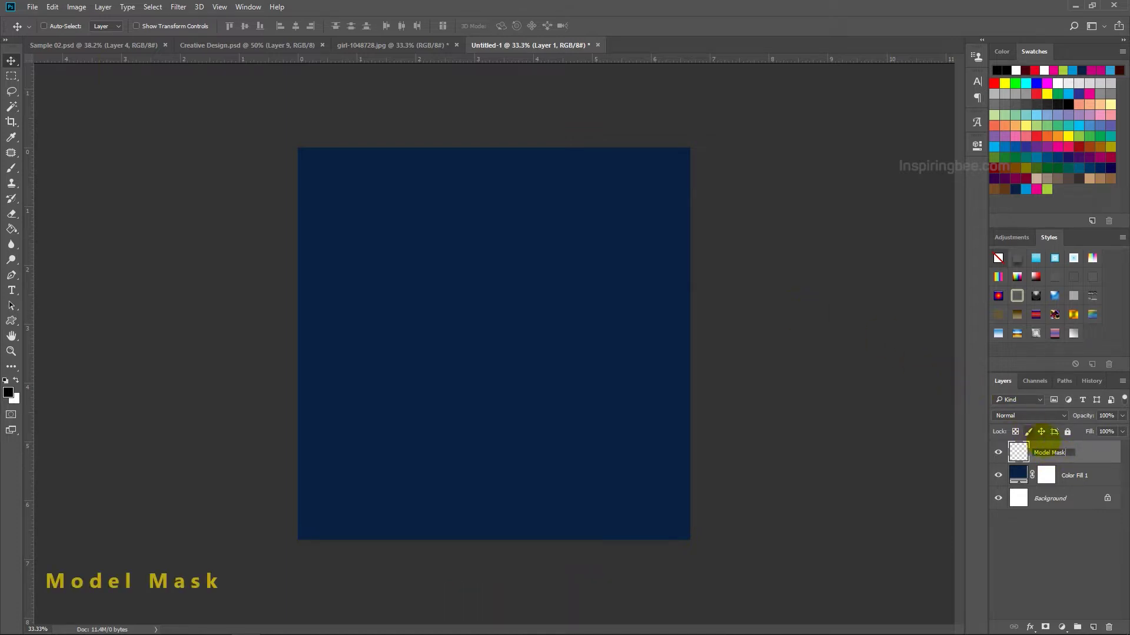
pyautogui.click(1080, 456)
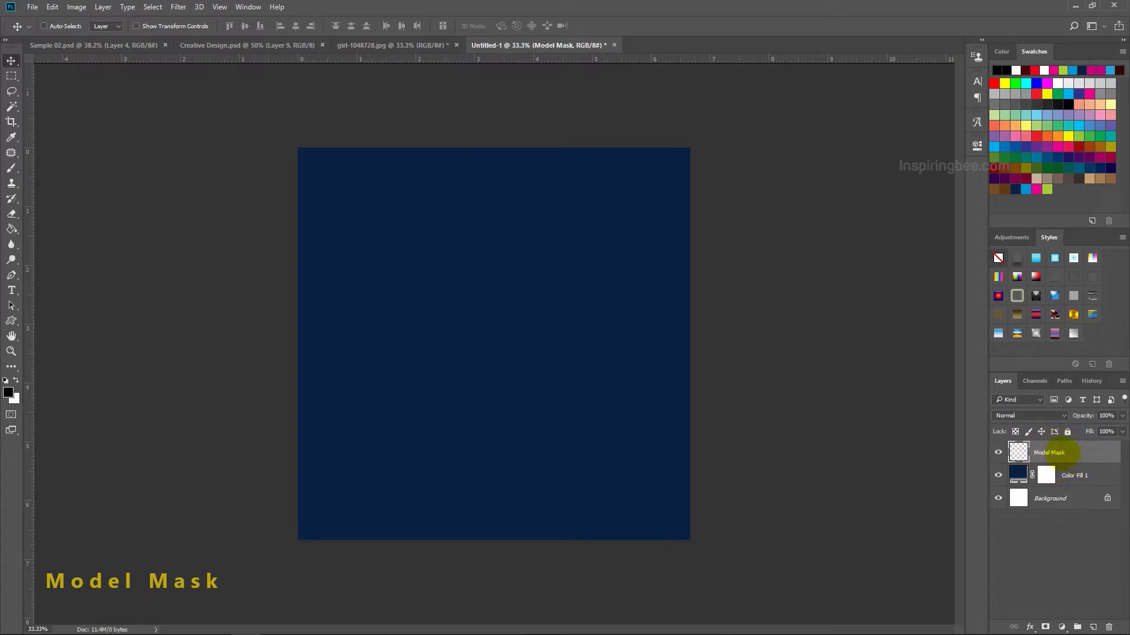
# Step: Bring the girl photo into Untitled-1, centre it, clip it to Model Mask, and select Model Mask
pyautogui.click(422, 44)
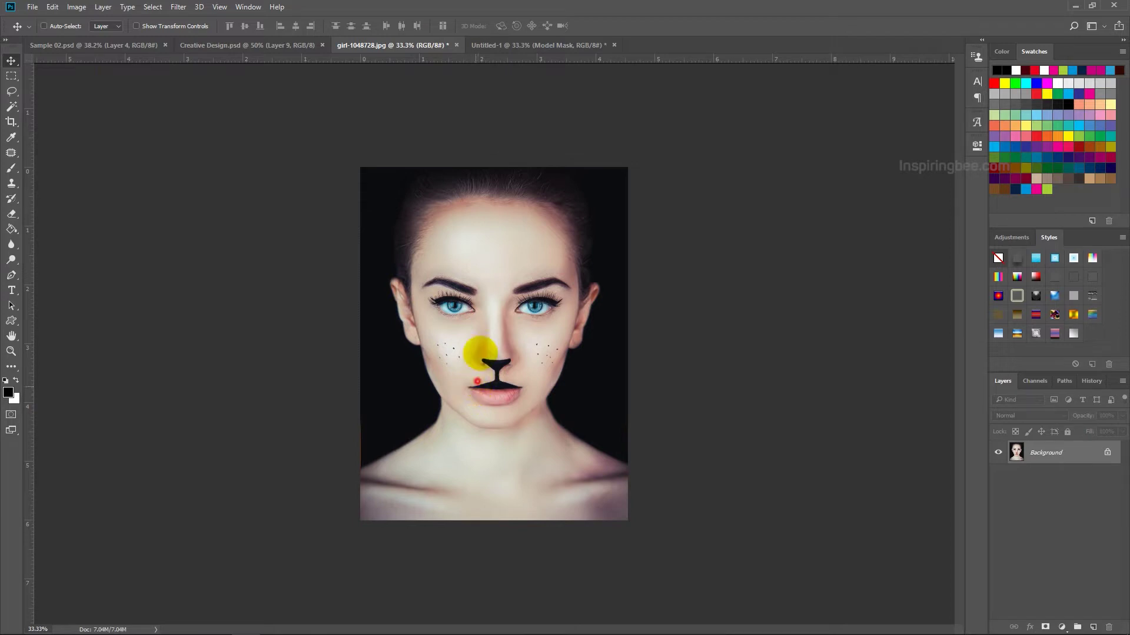
pyautogui.click(515, 46)
pyautogui.moveTo(516, 46); pyautogui.dragTo(502, 276)
pyautogui.moveTo(530, 316)
pyautogui.mouseDown()
pyautogui.moveTo(537, 310)
pyautogui.moveTo(537, 328)
pyautogui.moveTo(545, 318)
pyautogui.mouseUp()
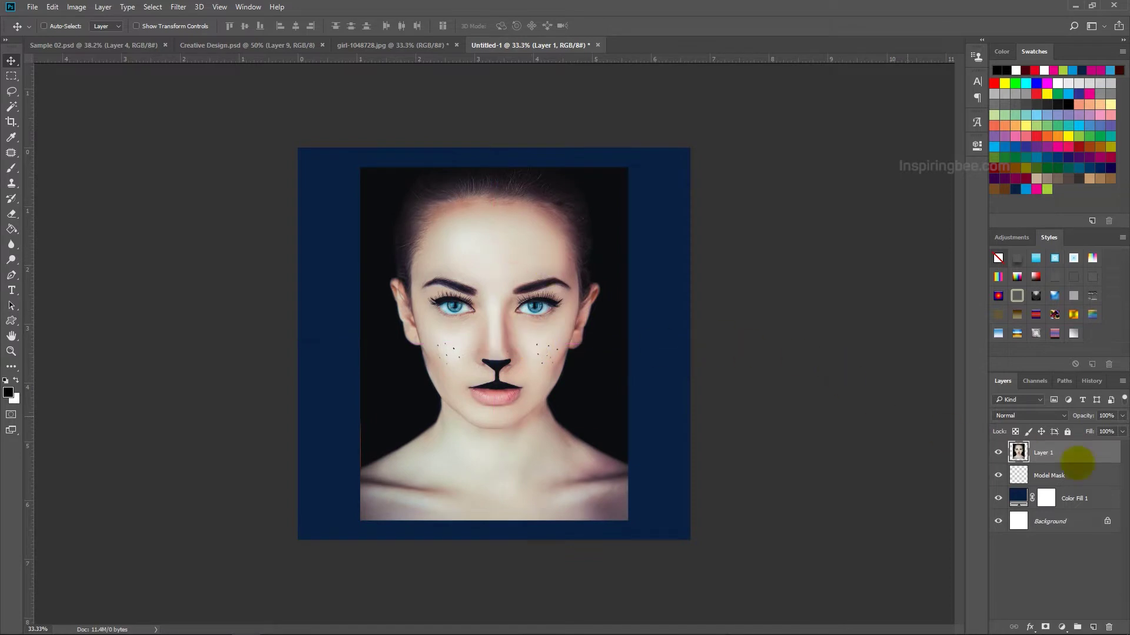
pyautogui.rightClick(1074, 457)
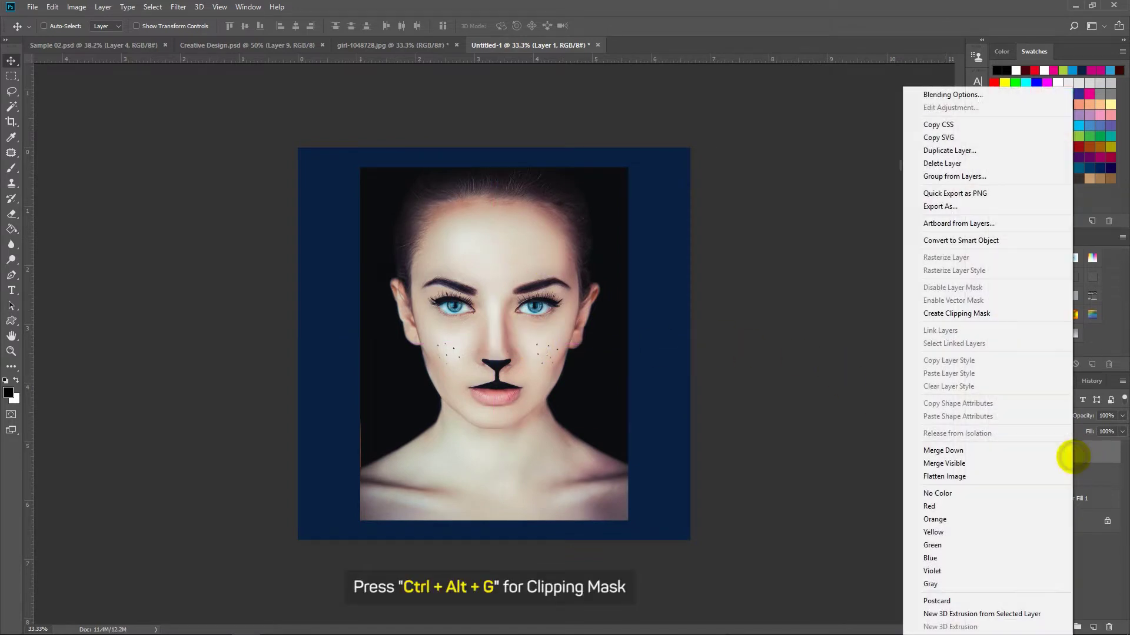
pyautogui.click(982, 313)
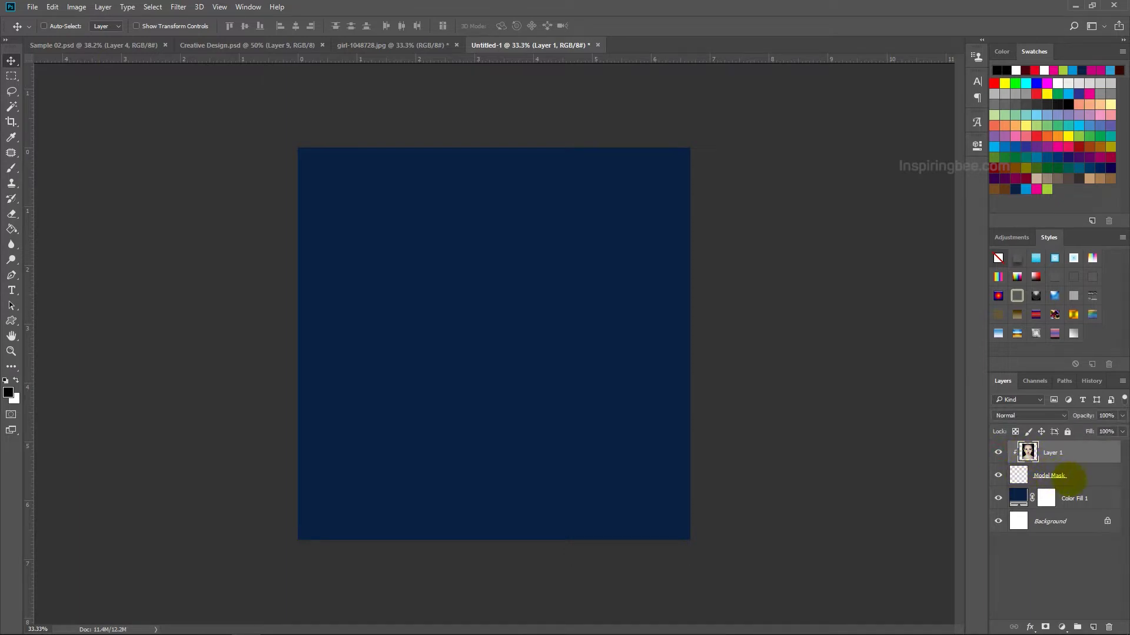
pyautogui.click(1062, 476)
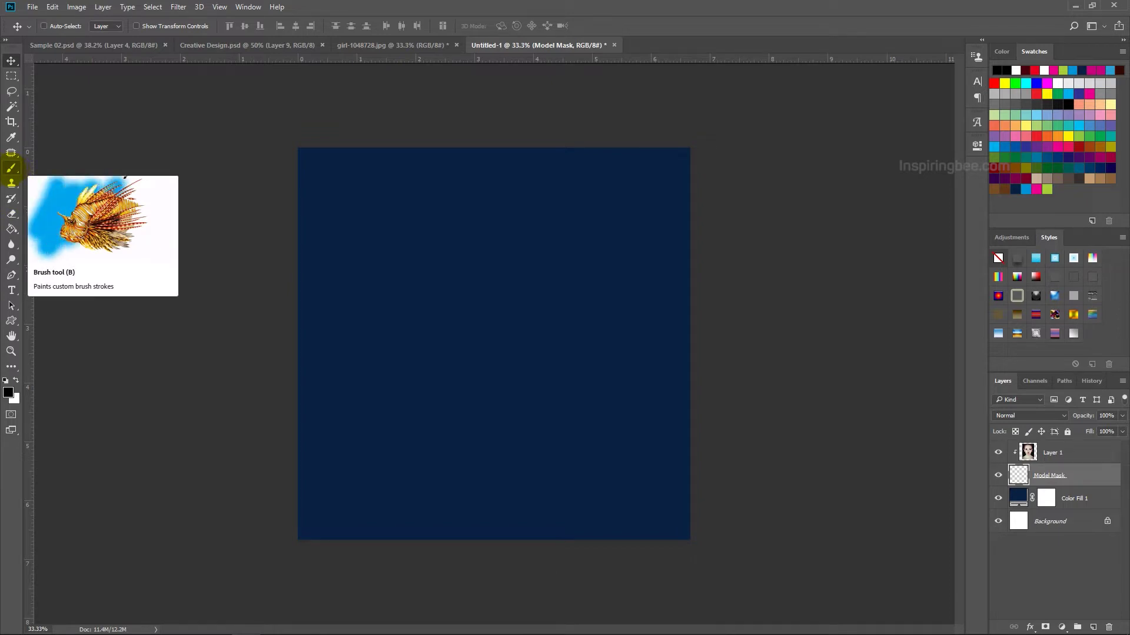
# Step: Switch to the Brush tool and try Import Brushes from the picker menu, cancelling
pyautogui.click(12, 169)
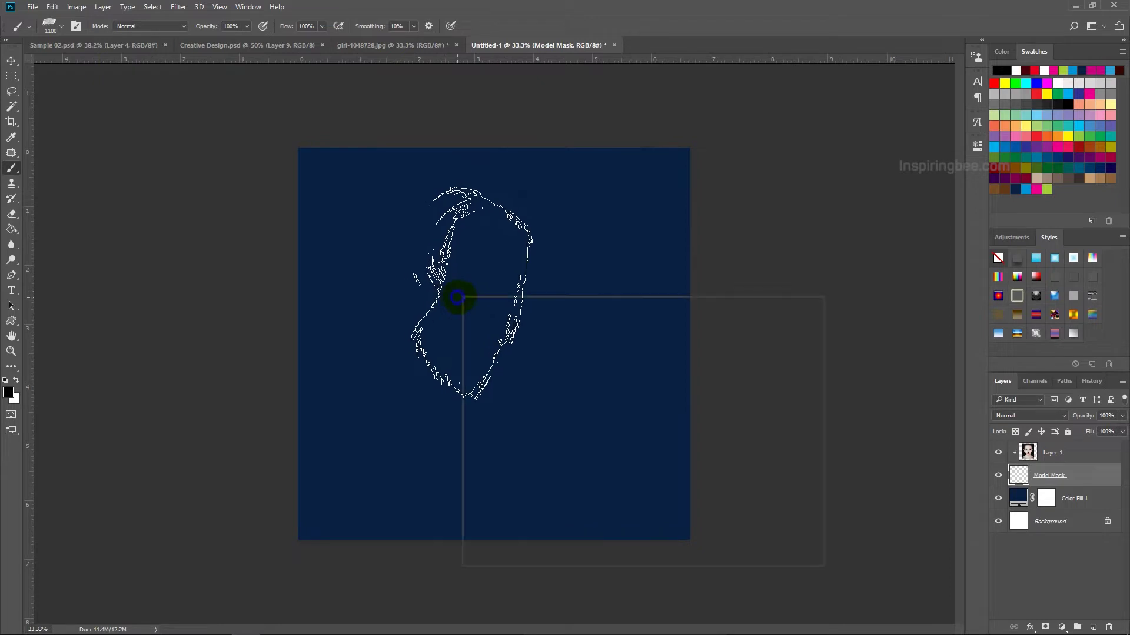
pyautogui.click(810, 312)
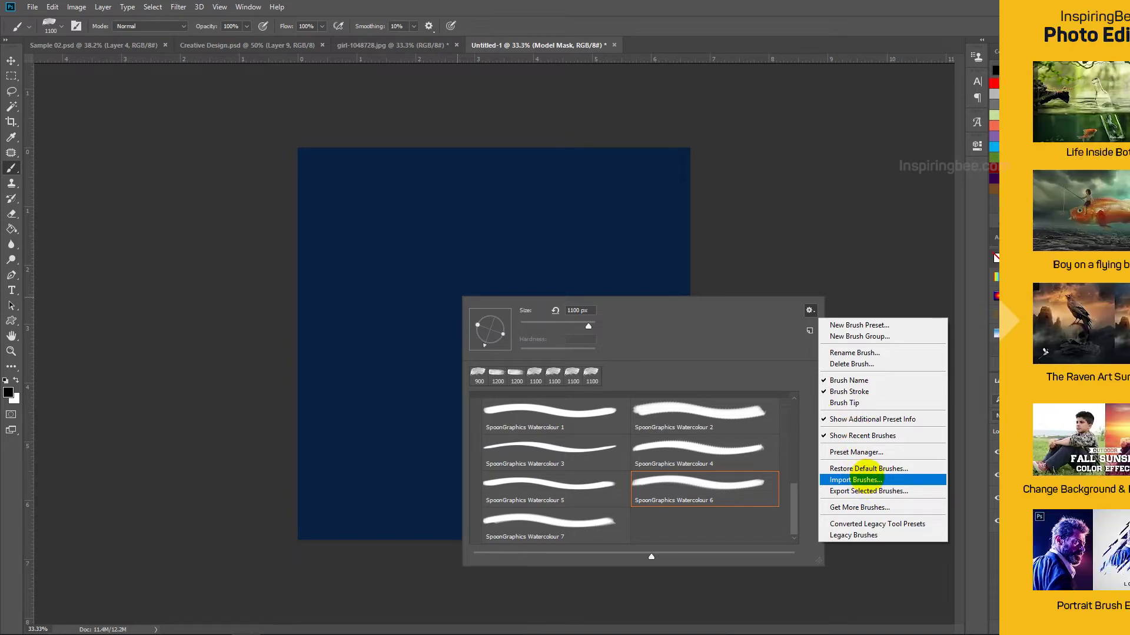
pyautogui.click(856, 480)
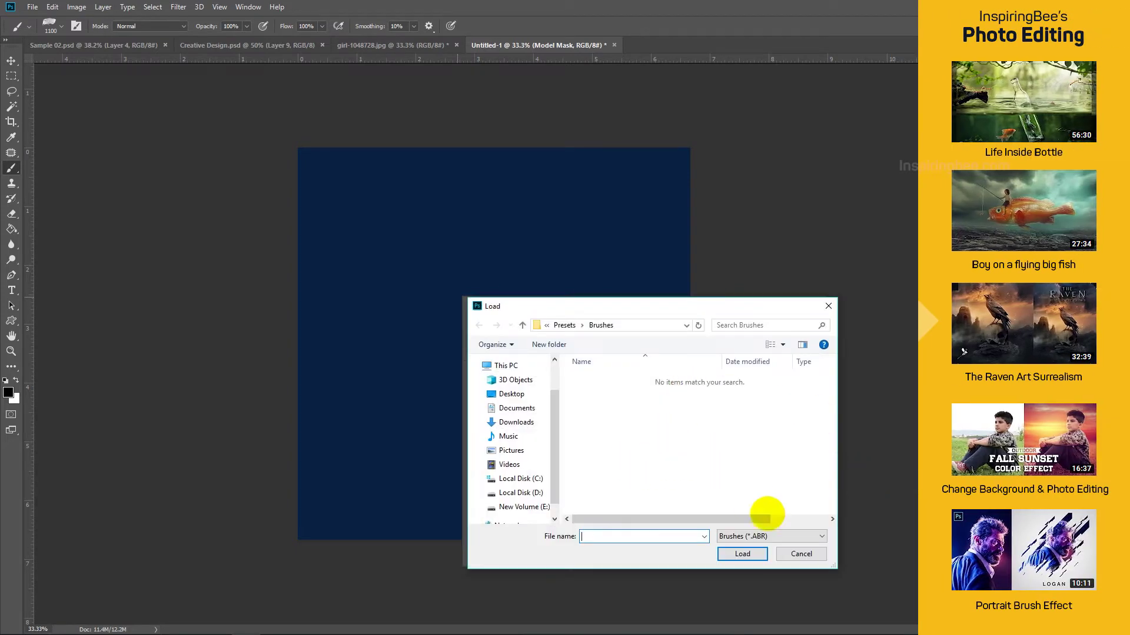
pyautogui.click(794, 554)
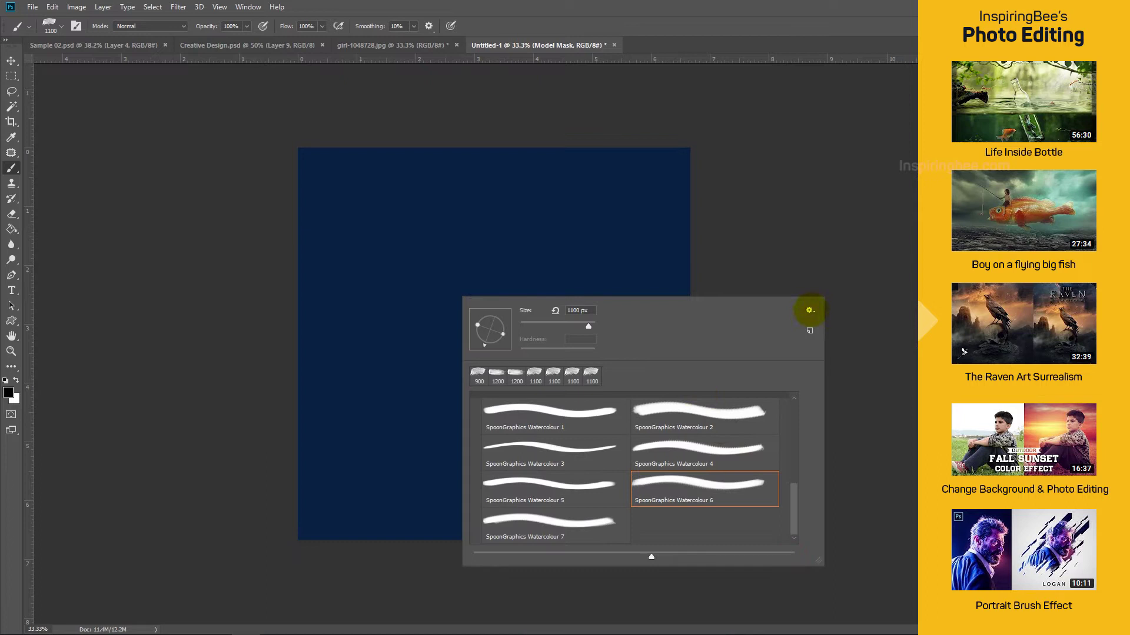
# Step: Check the Preset Manager's Load option for brushes, cancel, and close the manager
pyautogui.click(810, 310)
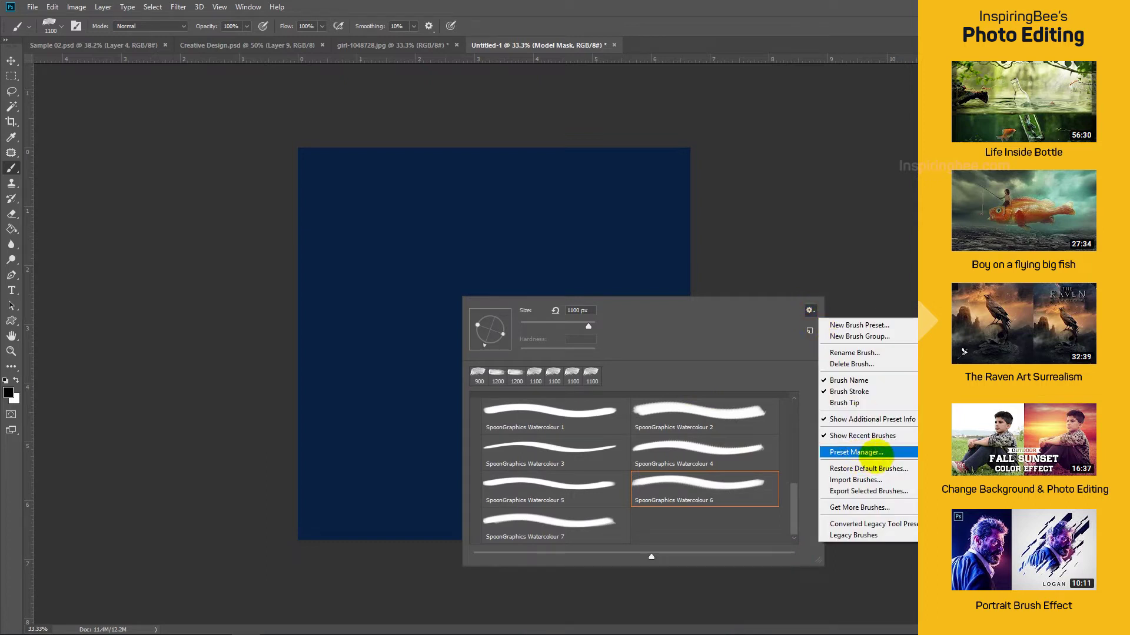
pyautogui.click(866, 452)
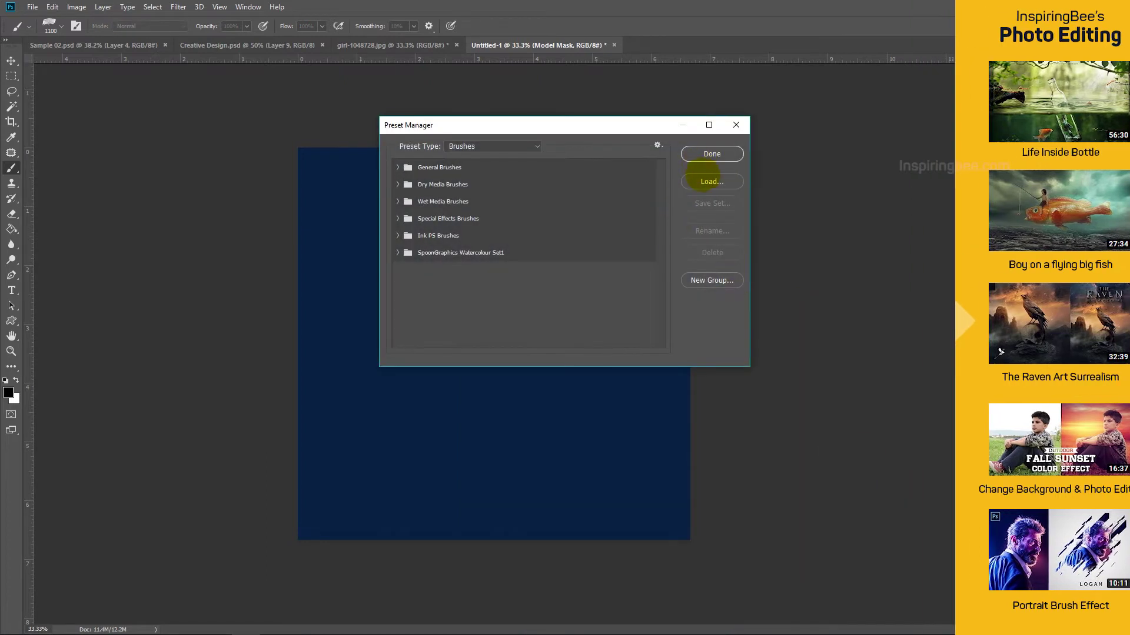
pyautogui.click(704, 178)
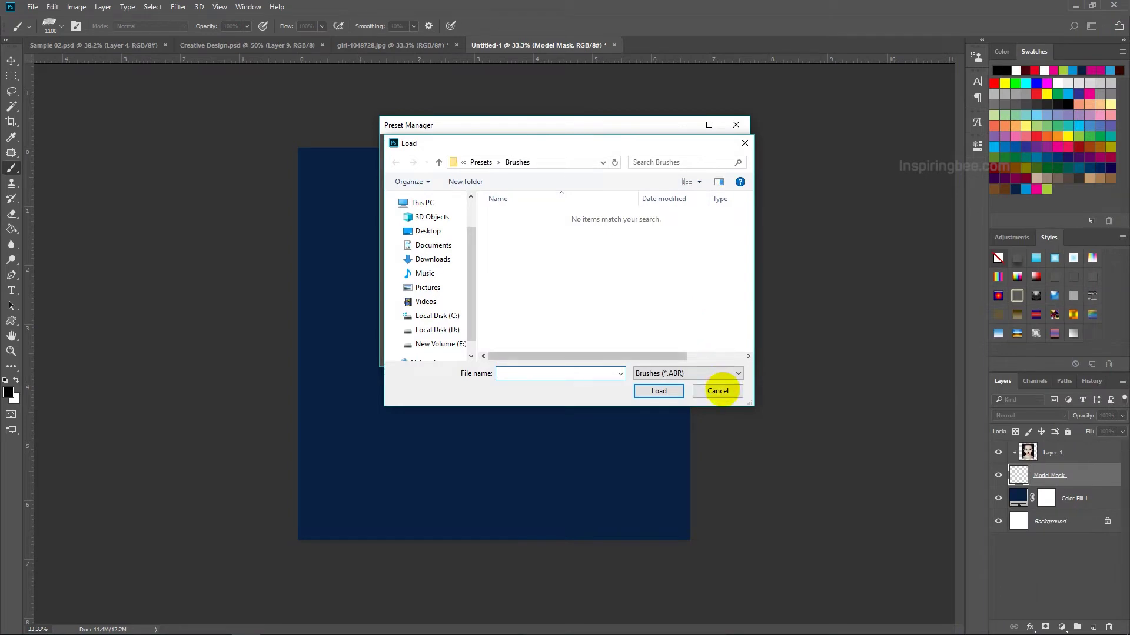
pyautogui.click(719, 390)
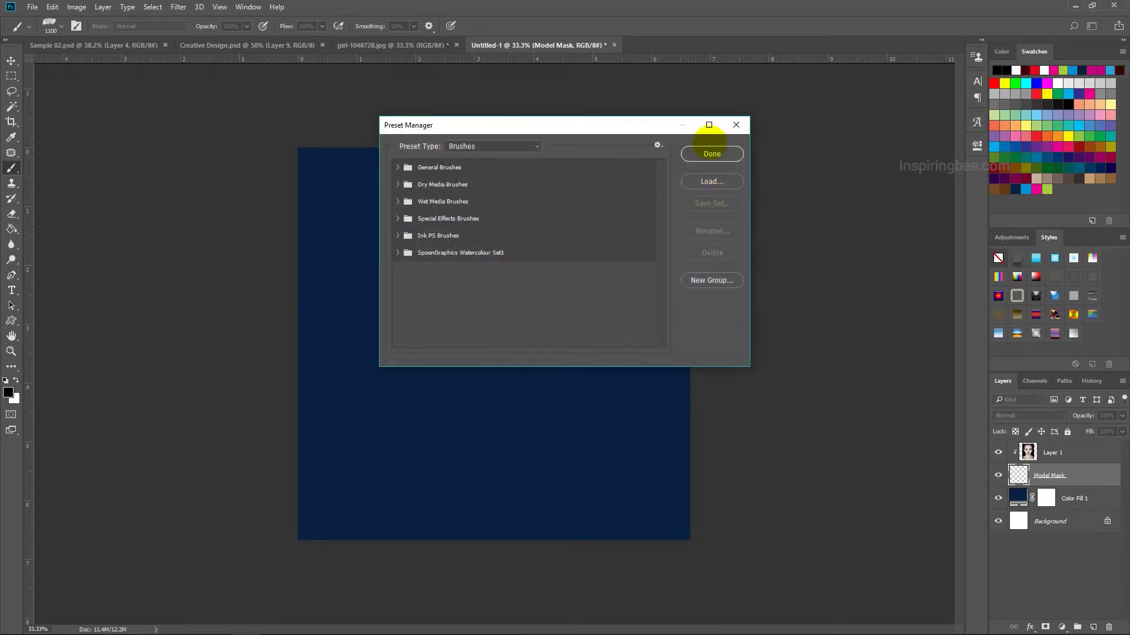
pyautogui.click(735, 124)
# Step: Confirm SpoonGraphics Watercolour Set1 in the Preset Manager, then pick the SpoonGraphics Watercolour 5 brush
pyautogui.click(52, 7)
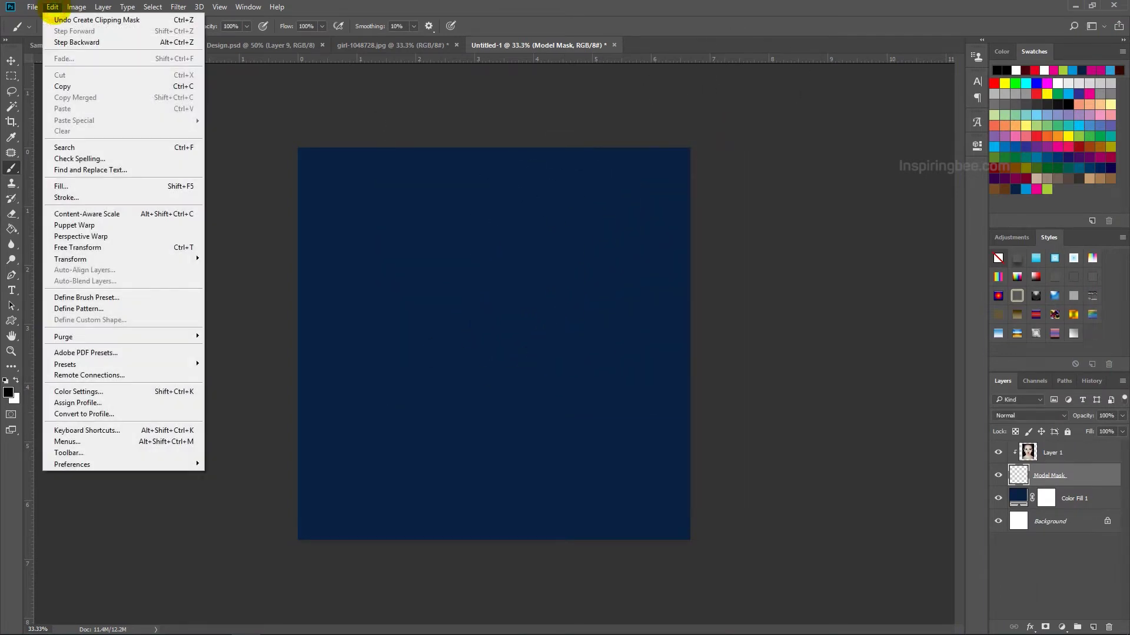
pyautogui.moveTo(96, 363)
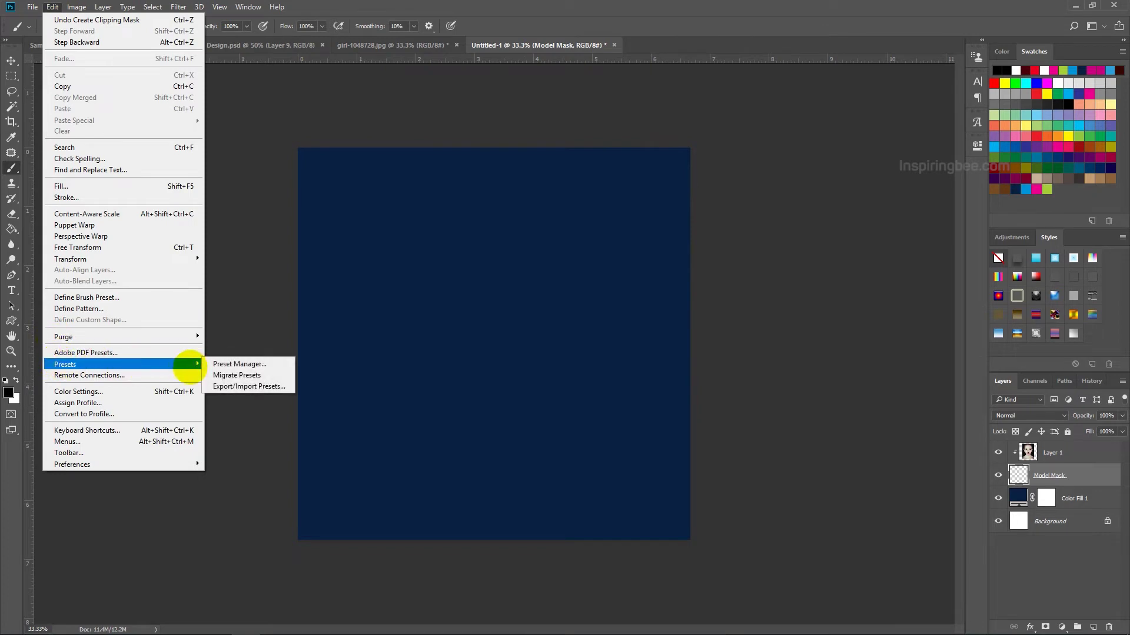
pyautogui.click(274, 370)
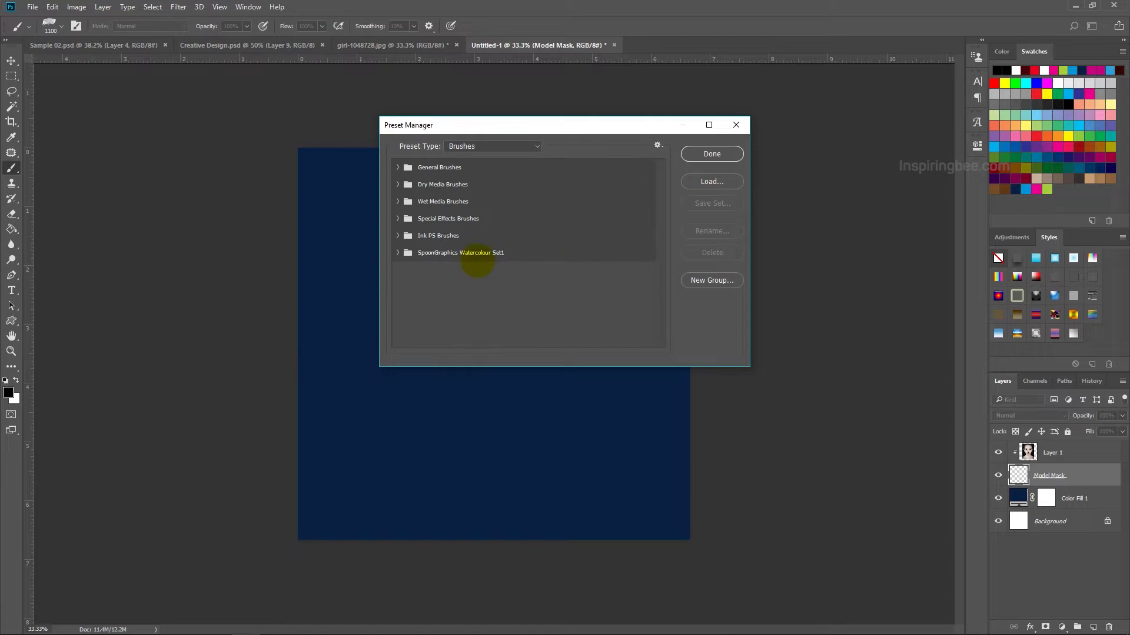
pyautogui.click(462, 253)
pyautogui.click(398, 252)
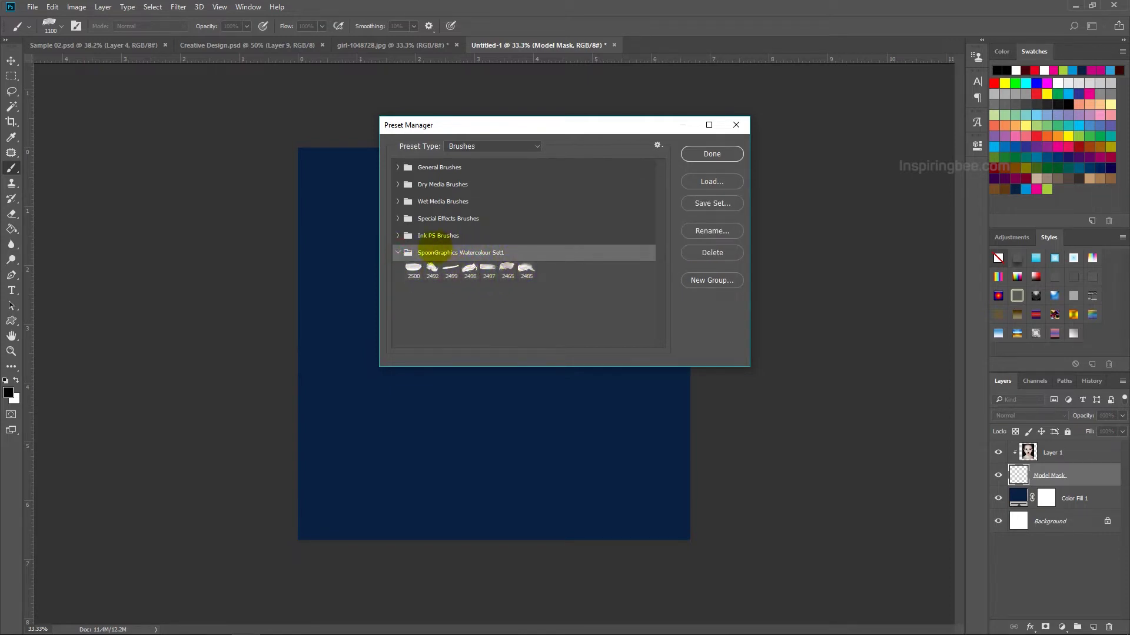
pyautogui.click(398, 253)
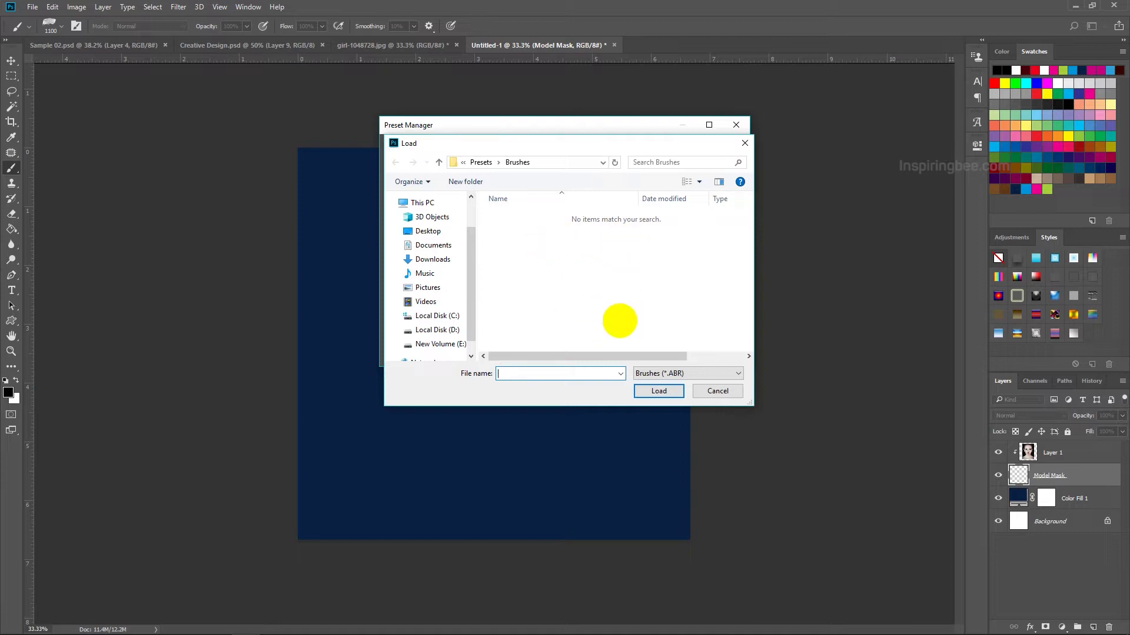
pyautogui.click(715, 390)
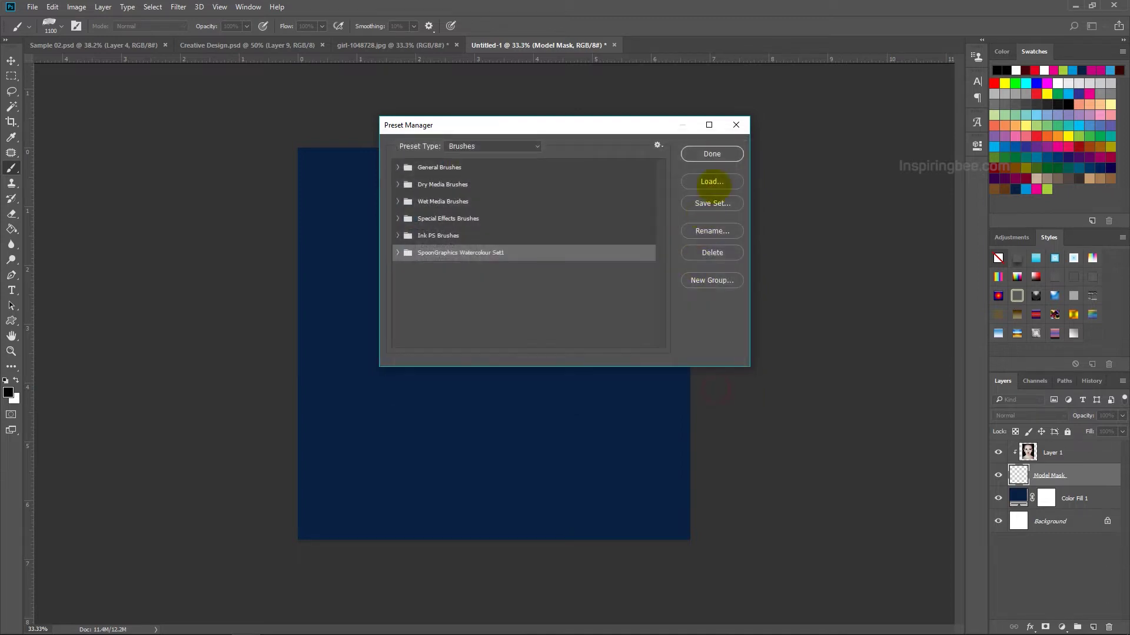
pyautogui.click(736, 124)
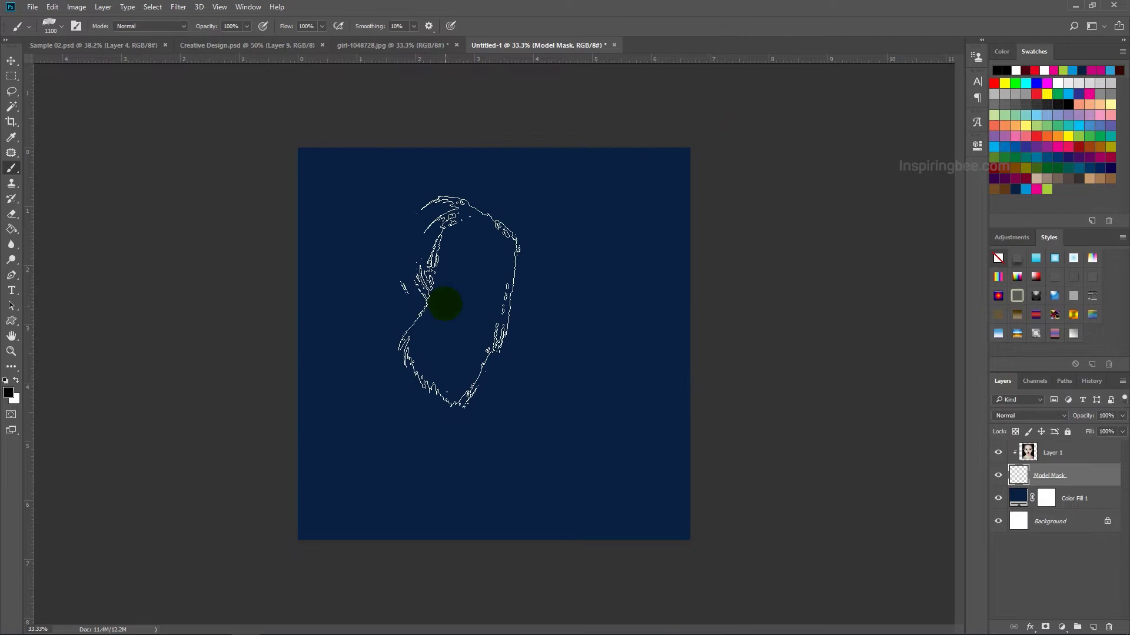
pyautogui.rightClick(445, 297)
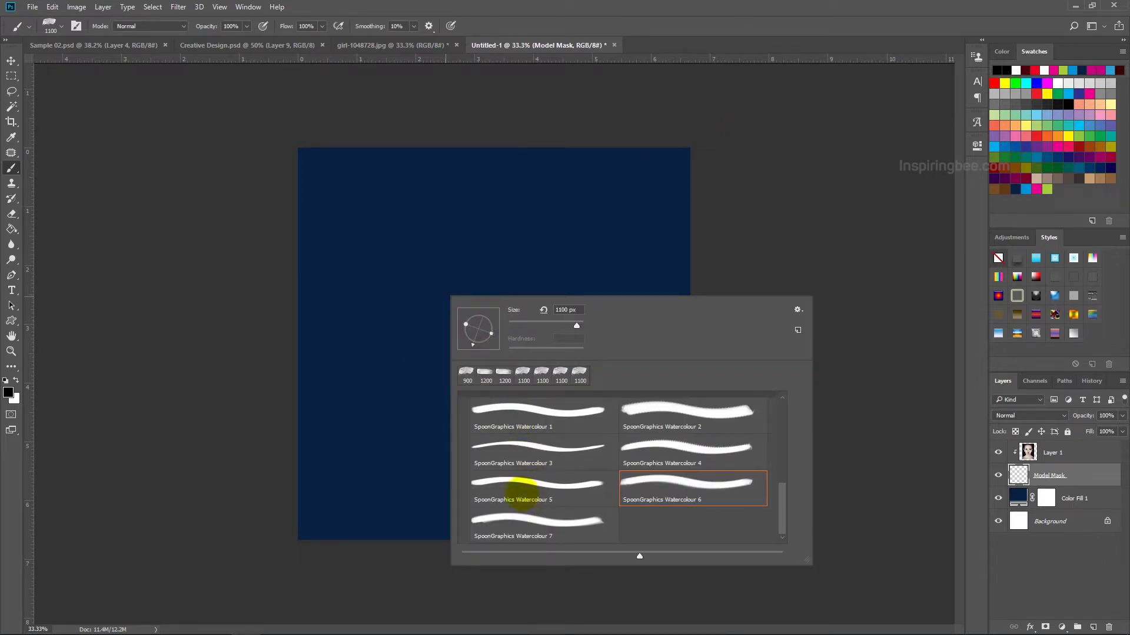
pyautogui.click(497, 493)
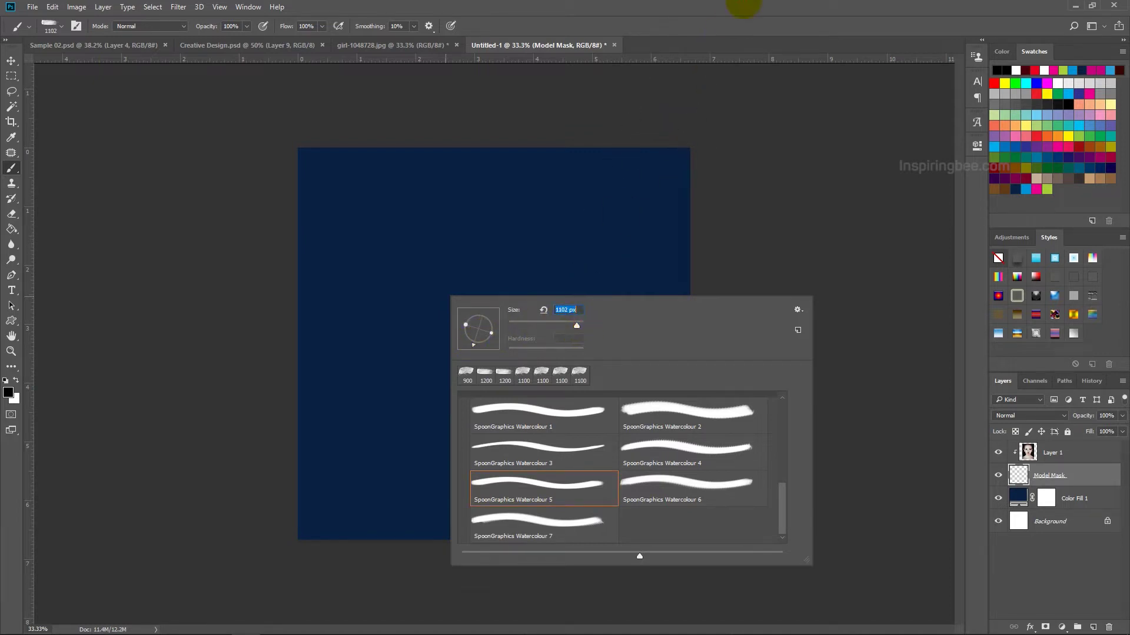
# Step: Keep Watercolour 5 at 1102 px and show its Brush Settings tip options
pyautogui.click(743, 7)
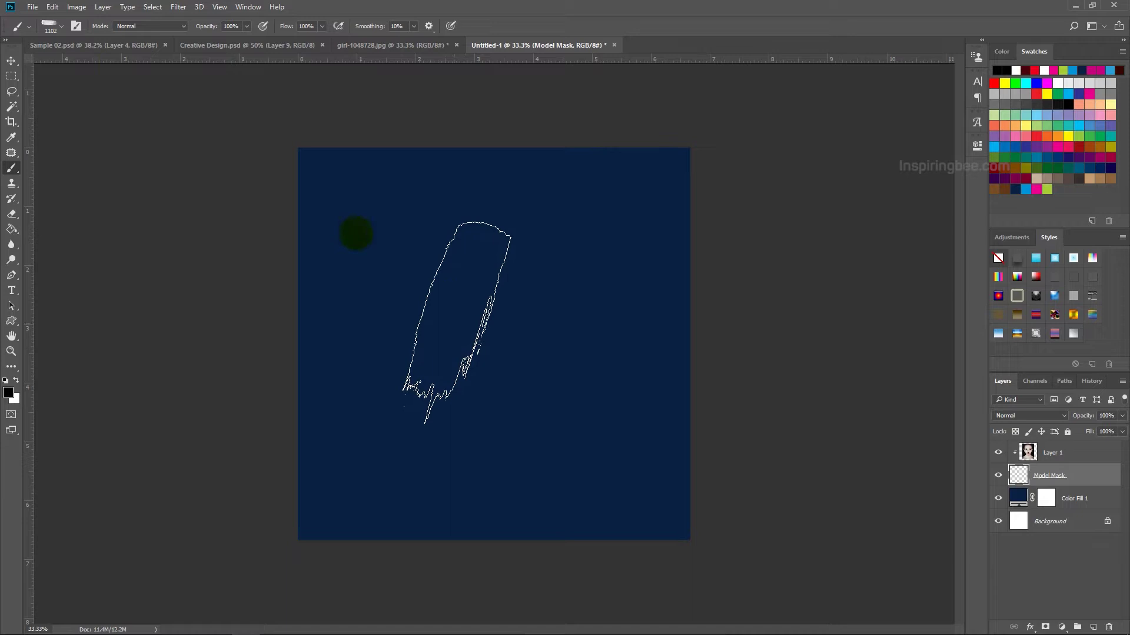
pyautogui.click(76, 26)
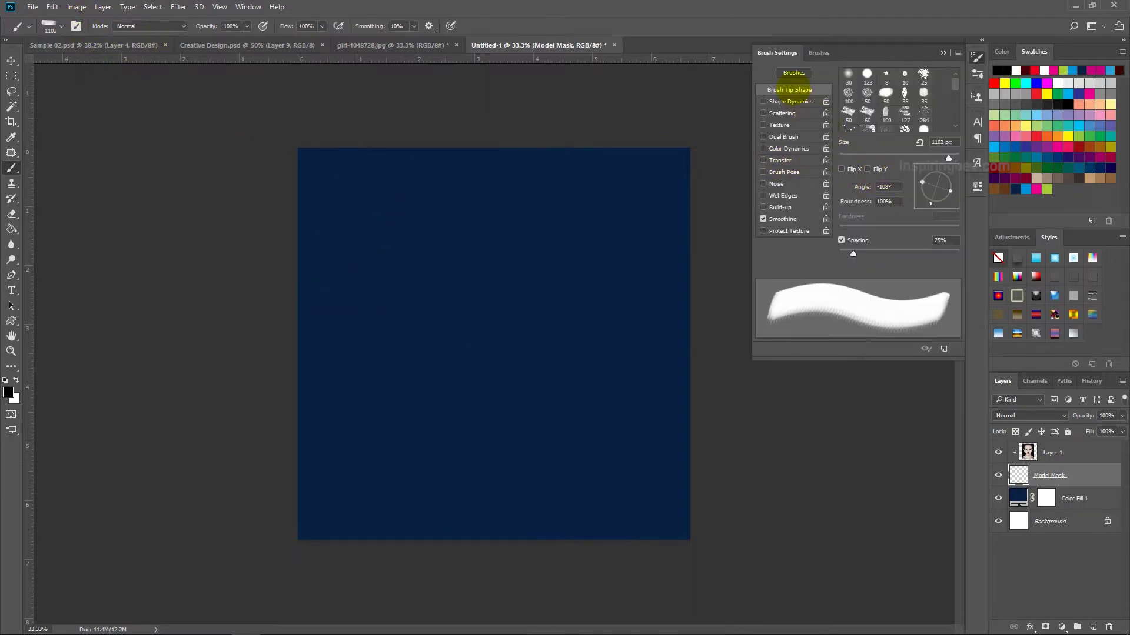
# Step: Rotate the brush tip angle to -114° and collapse Brush Settings
pyautogui.moveTo(929, 203)
pyautogui.mouseDown()
pyautogui.moveTo(935, 197)
pyautogui.moveTo(897, 199)
pyautogui.moveTo(926, 208)
pyautogui.mouseUp()
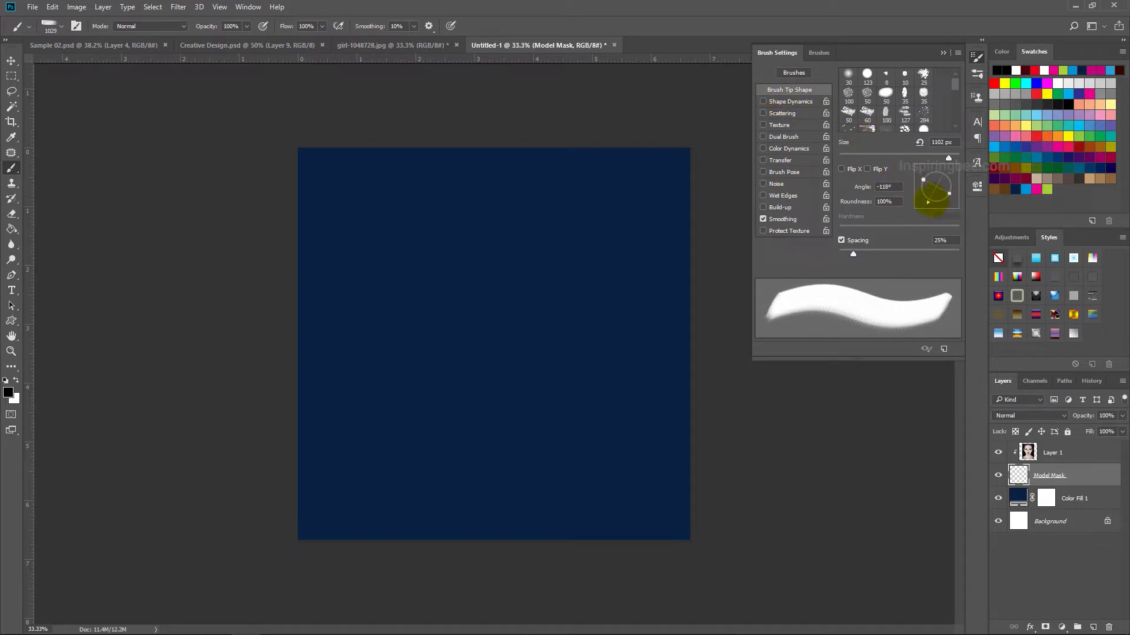
pyautogui.moveTo(927, 202); pyautogui.dragTo(931, 204)
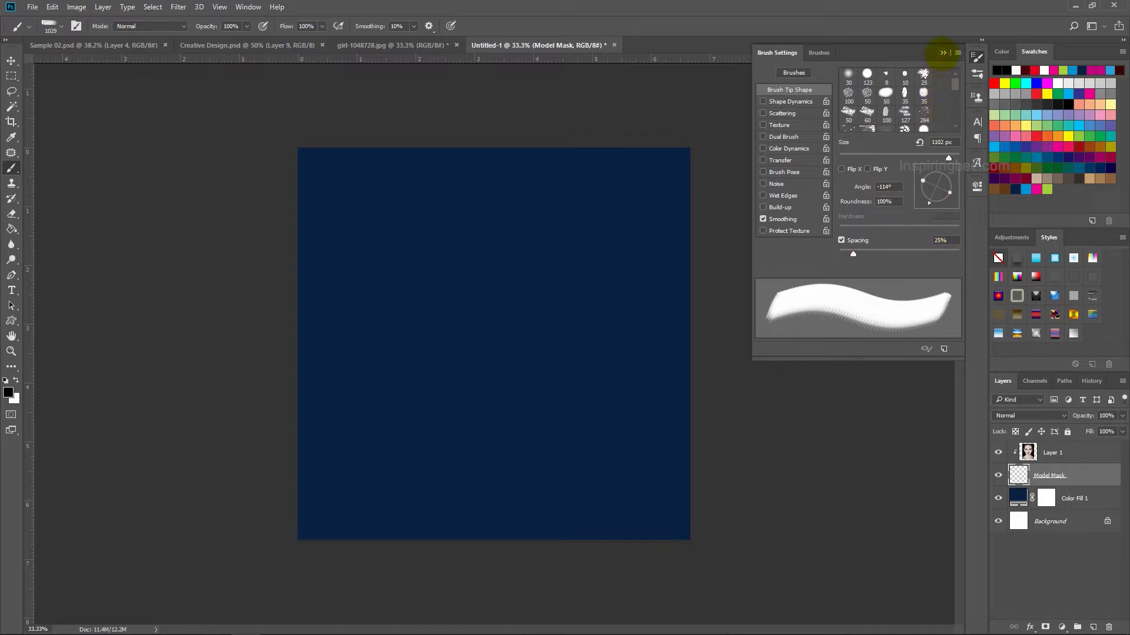
pyautogui.click(943, 53)
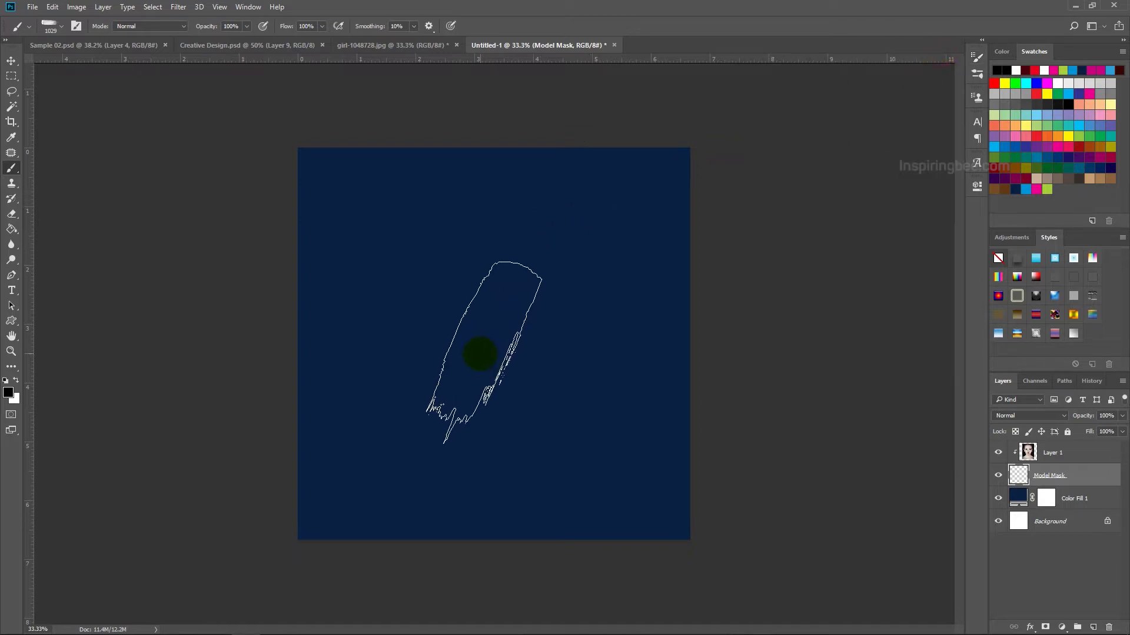
# Step: Reveal the face and both eyes with watercolour stamps and a 1100 px stroke
pyautogui.press(']')
pyautogui.press(']')
pyautogui.press(']')
pyautogui.press(']')
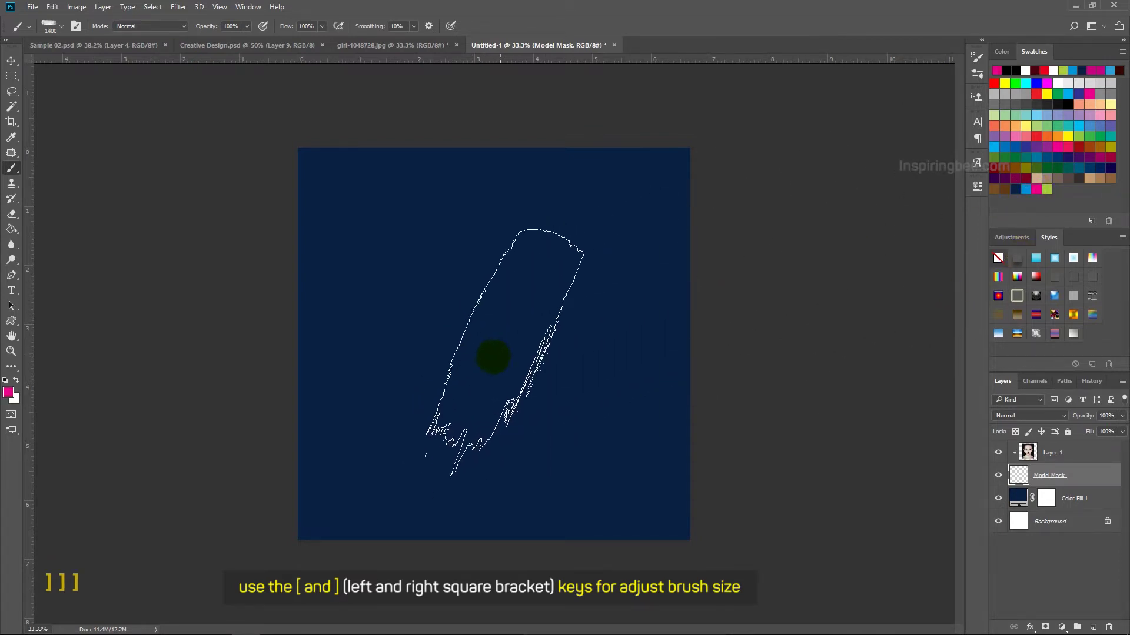
pyautogui.click(490, 349)
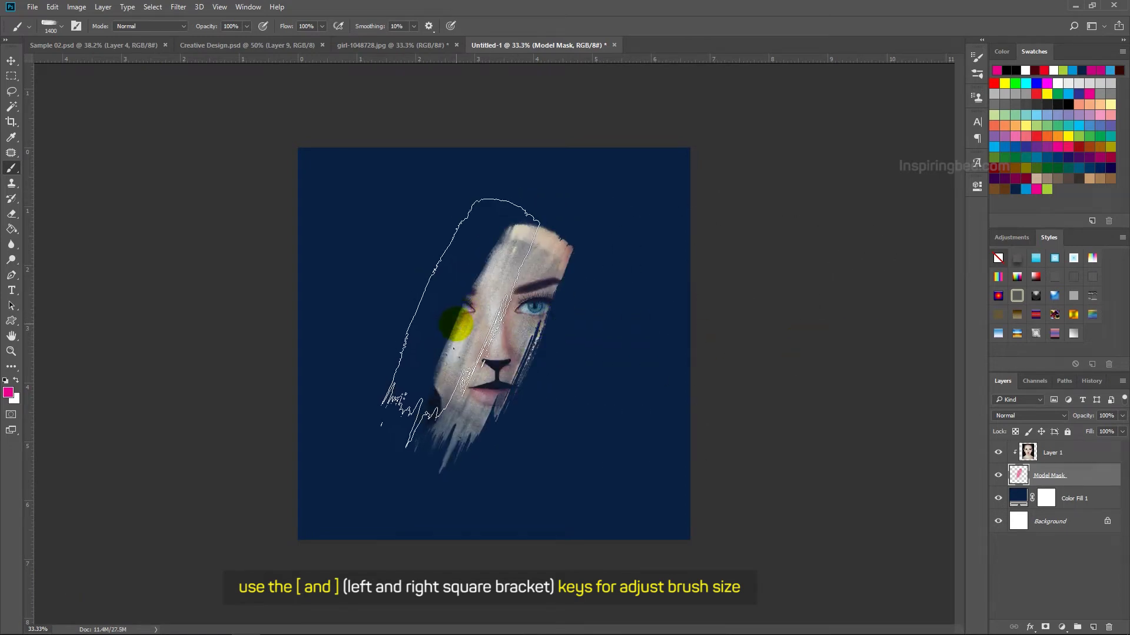
pyautogui.click(456, 312)
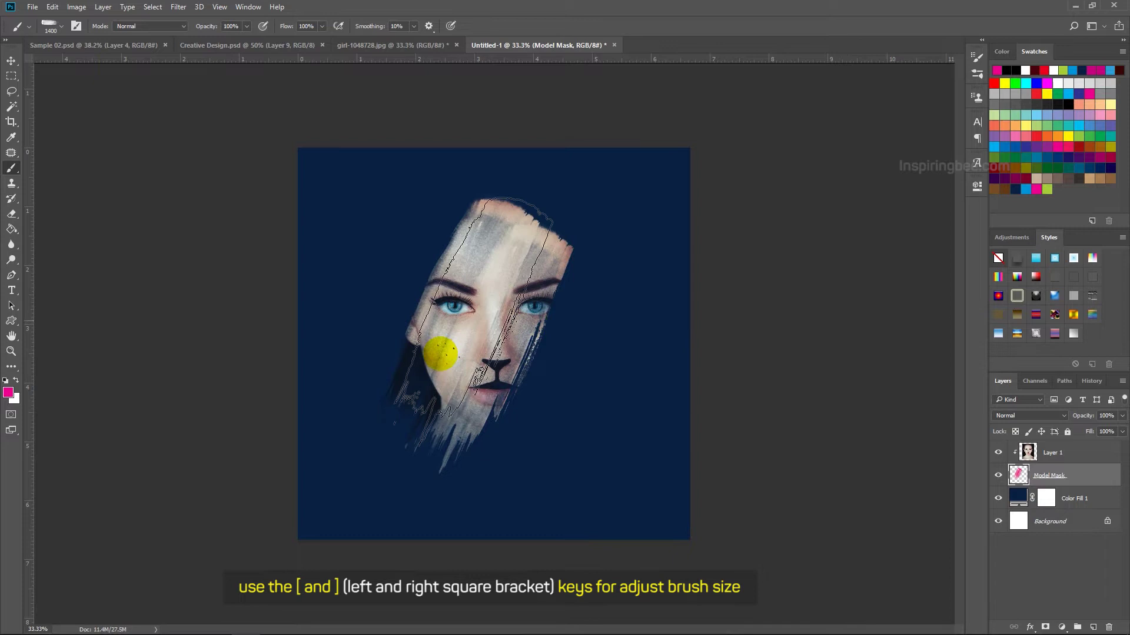
pyautogui.hotkey('ctrl', 'z')
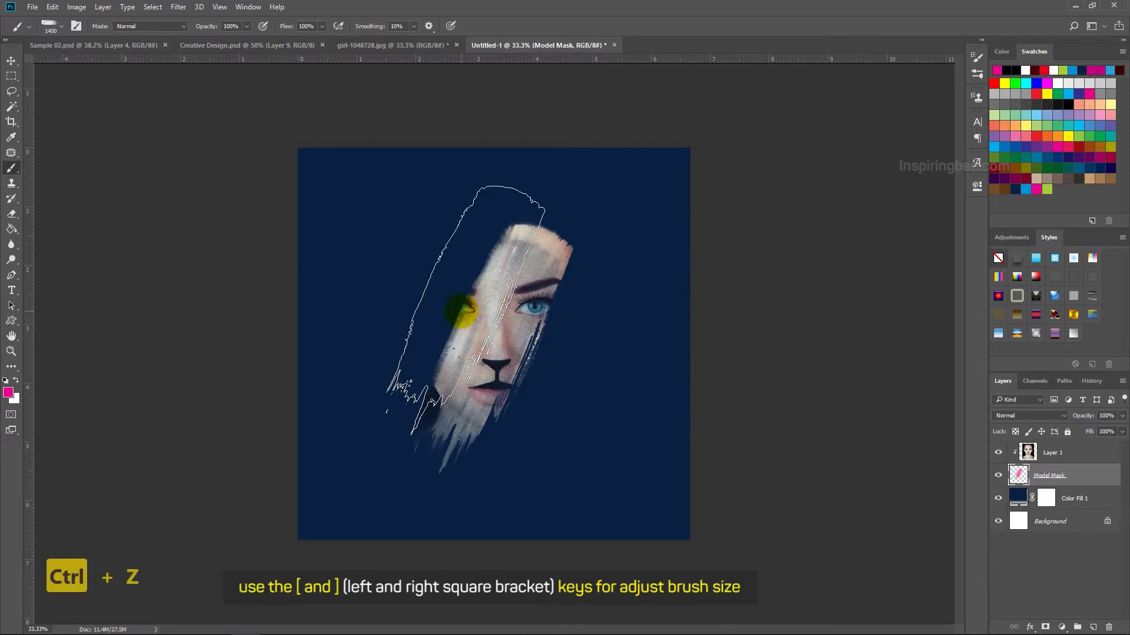
pyautogui.press('[')
pyautogui.press('[')
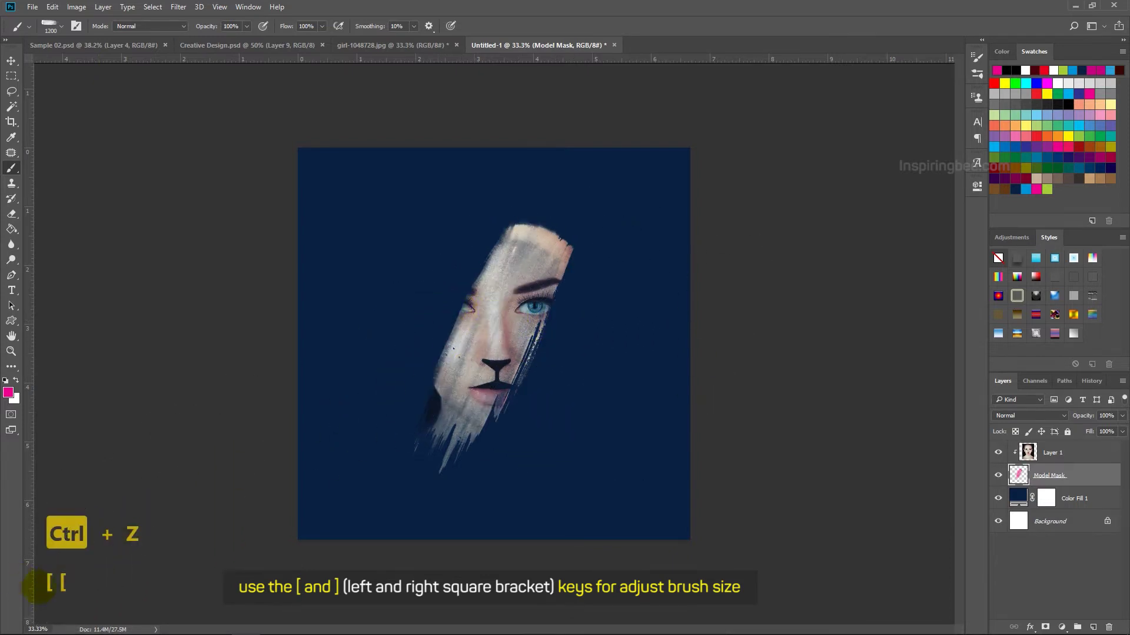
pyautogui.press('[')
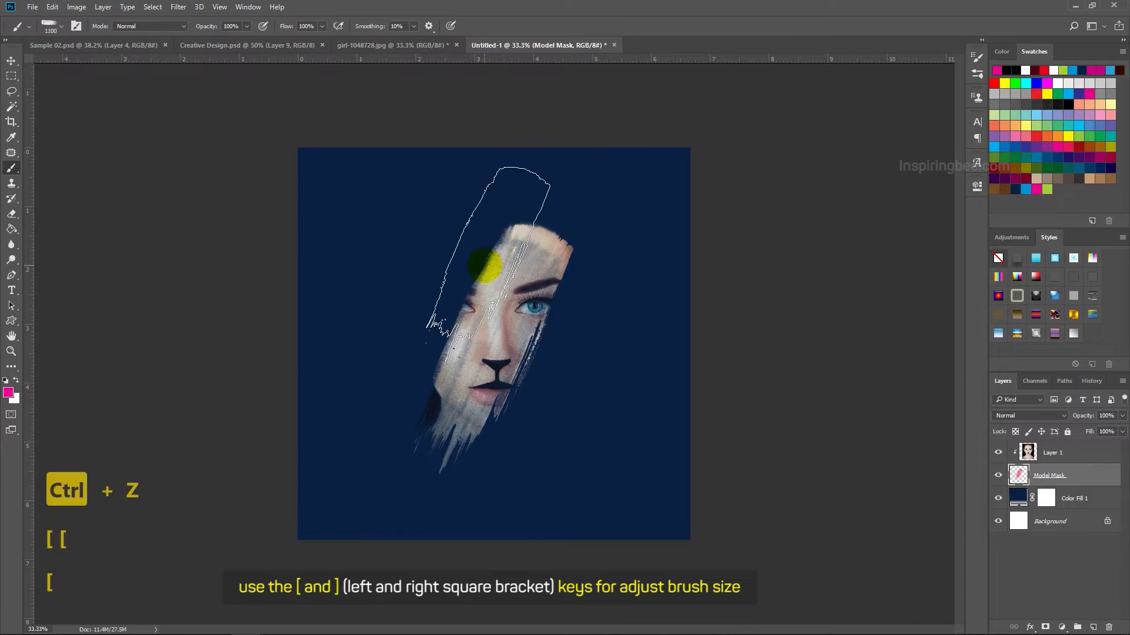
pyautogui.moveTo(474, 278); pyautogui.dragTo(467, 182)
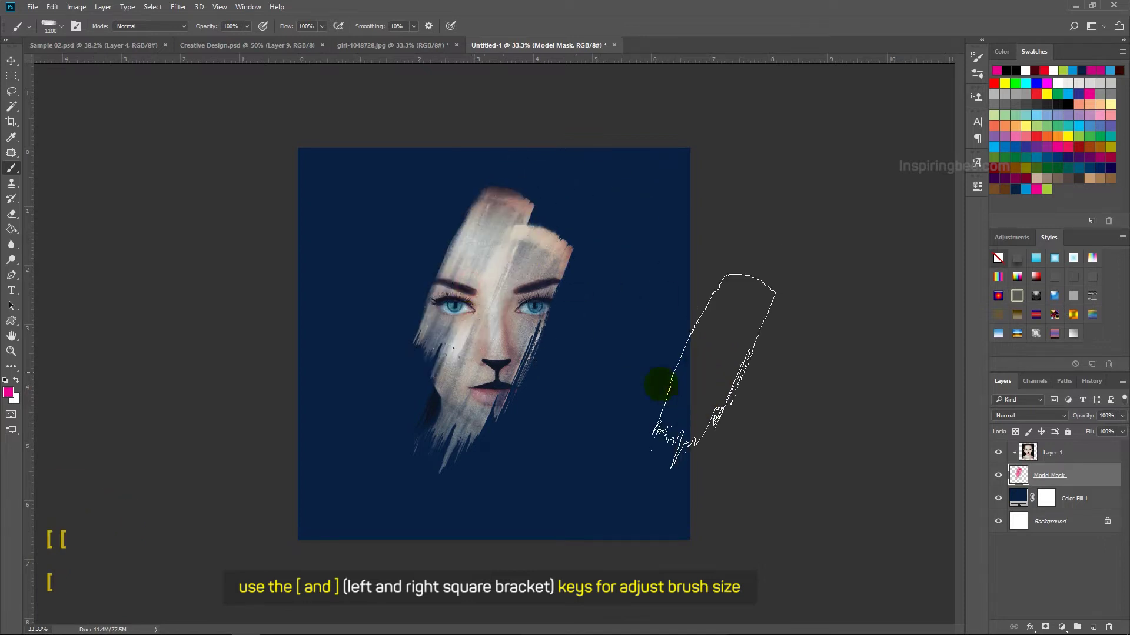
# Step: Reveal the right cheek and jaw with a 1200 px watercolour stroke
pyautogui.rightClick(551, 357)
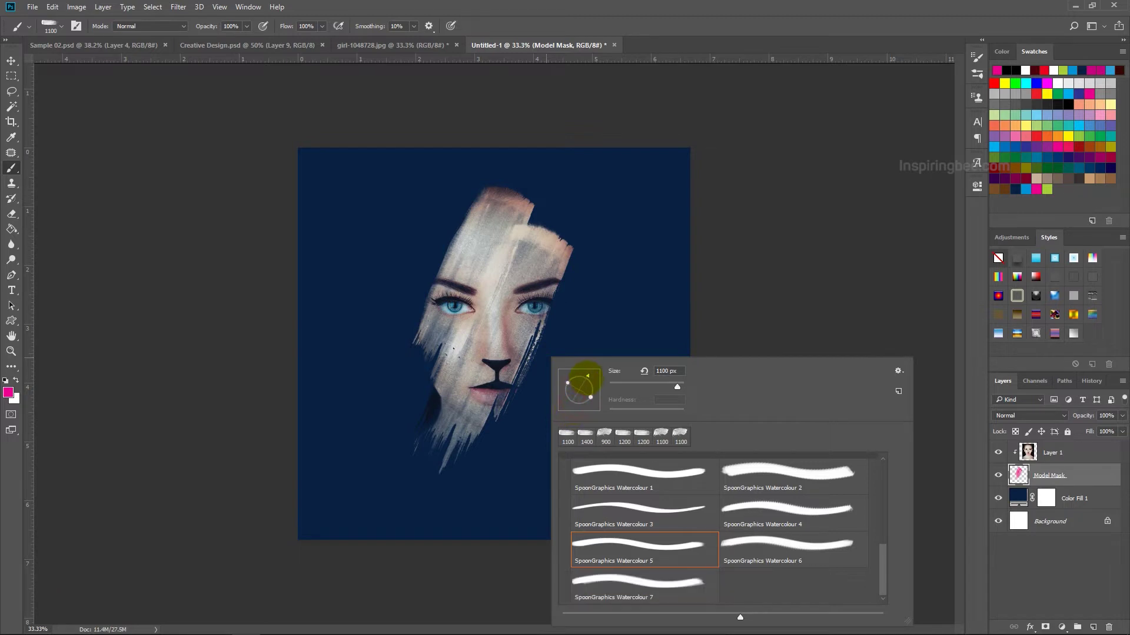
pyautogui.click(746, 8)
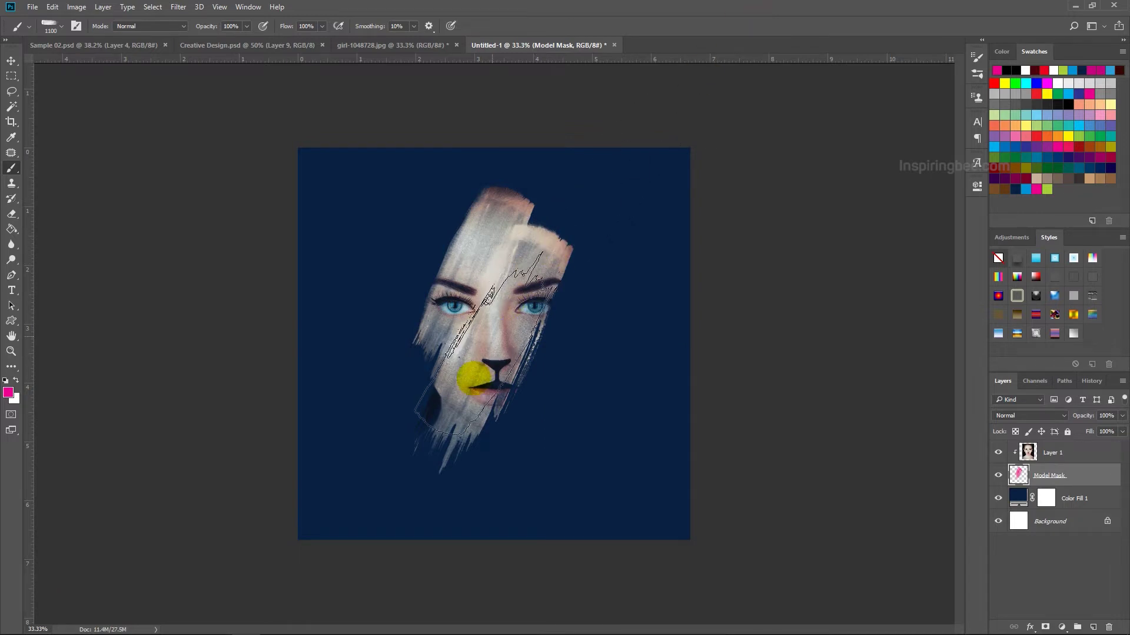
pyautogui.press(']')
pyautogui.moveTo(448, 370)
pyautogui.mouseDown()
pyautogui.moveTo(542, 378)
pyautogui.moveTo(533, 343)
pyautogui.mouseUp()
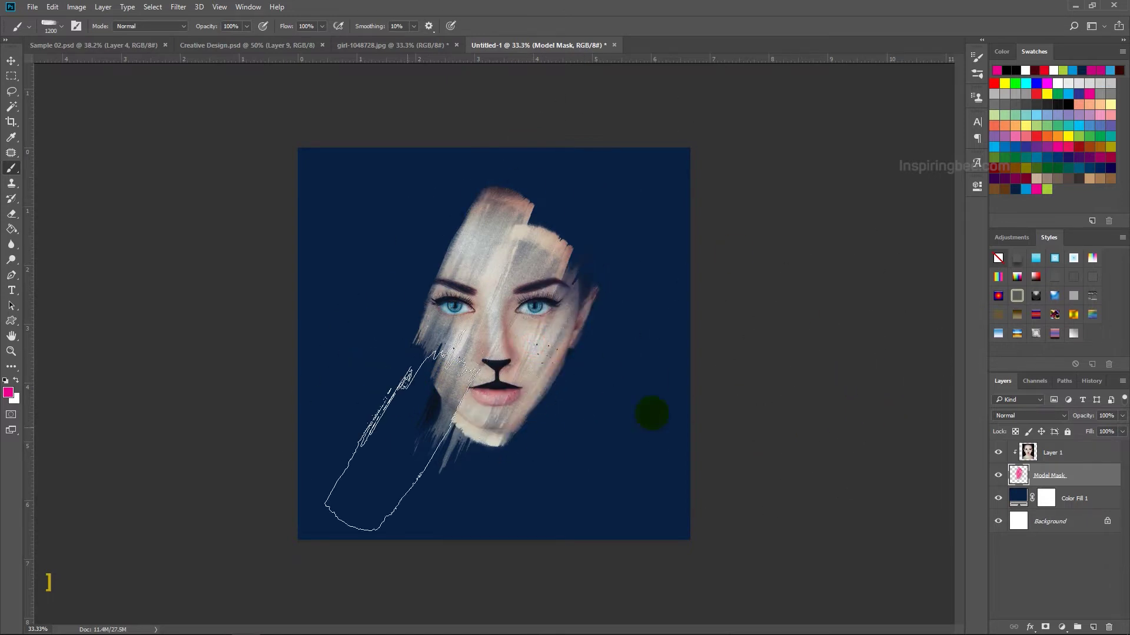
# Step: Resize the brush to about 1100 px and reveal more hair and face on the left
pyautogui.rightClick(460, 346)
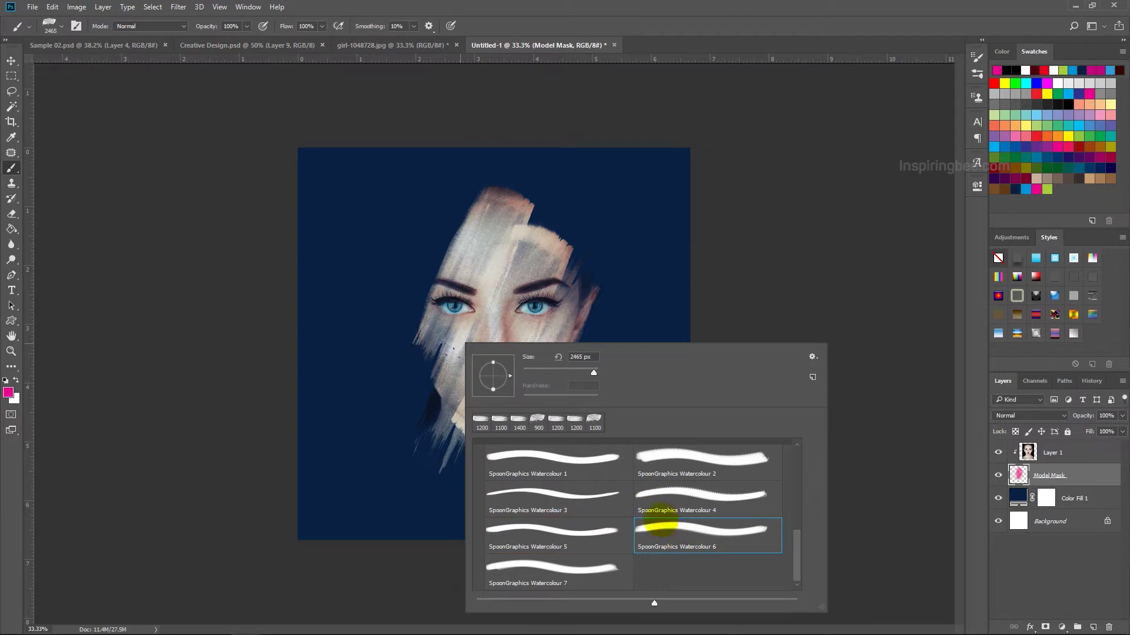
pyautogui.press('[')
pyautogui.press('[')
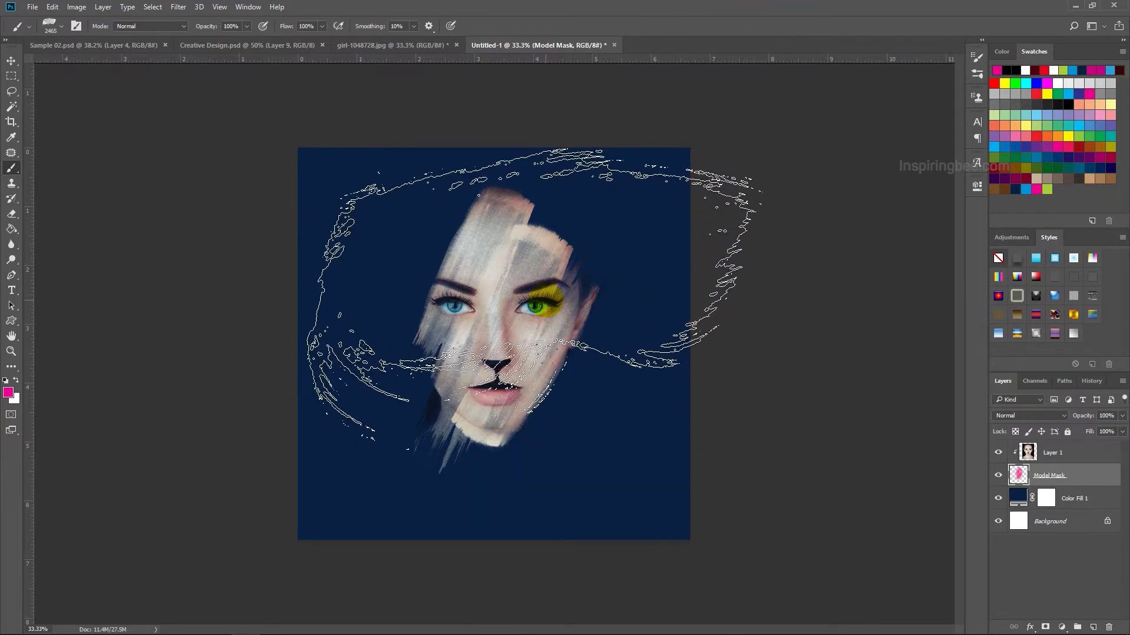
pyautogui.press('[')
pyautogui.press('[')
pyautogui.press('[')
pyautogui.press('[')
pyautogui.press('[')
pyautogui.press('[')
pyautogui.press('[')
pyautogui.press('[')
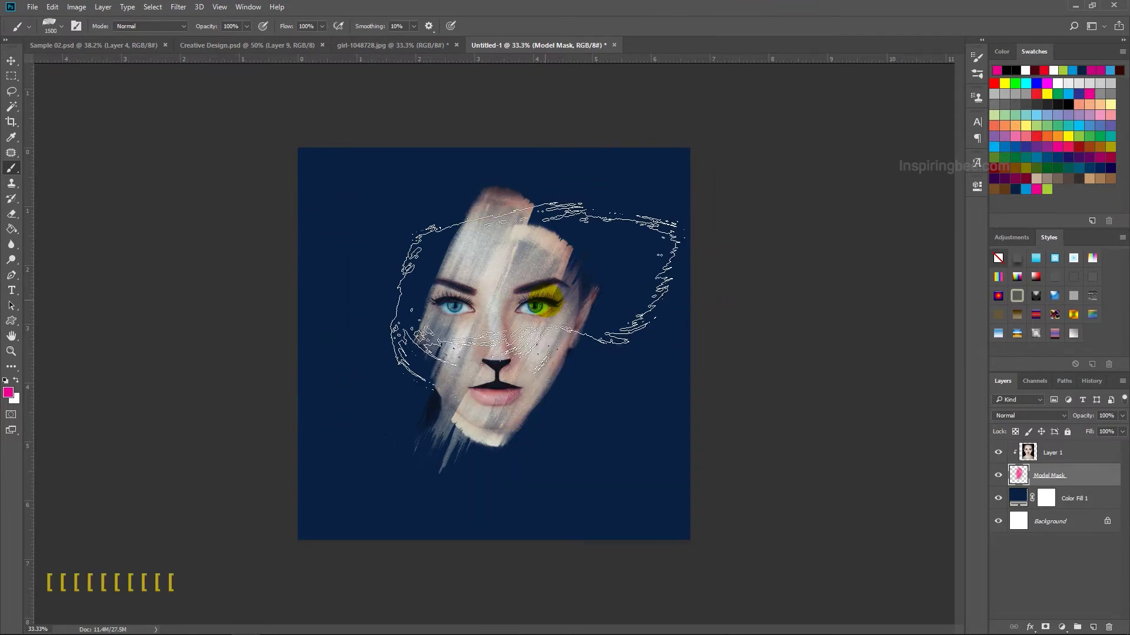
pyautogui.rightClick(541, 301)
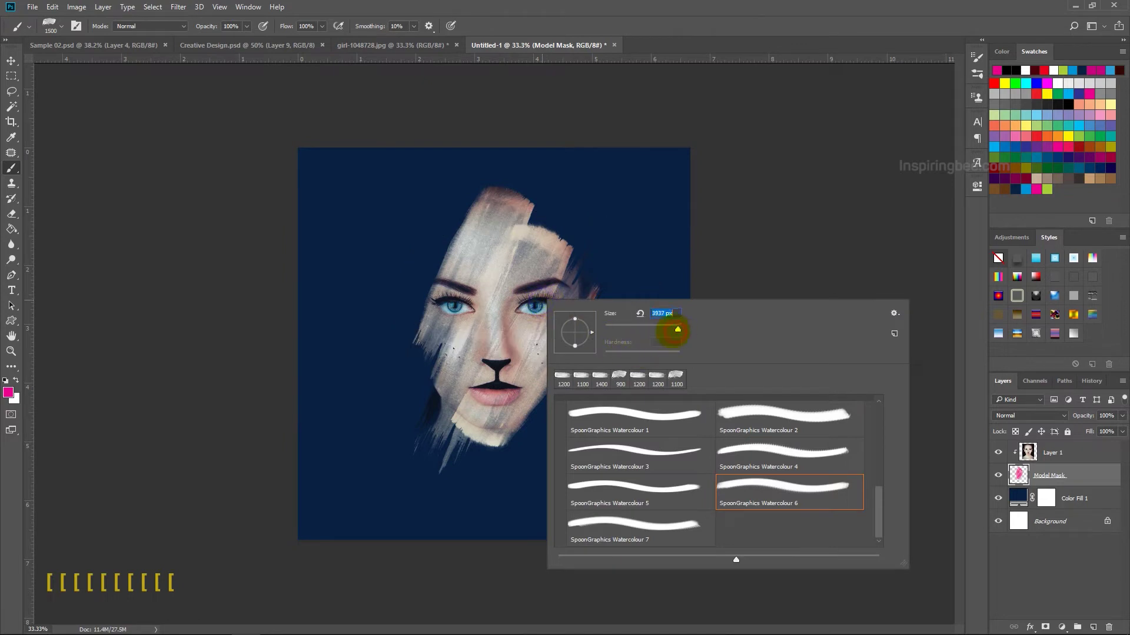
pyautogui.click(663, 126)
pyautogui.press(']')
pyautogui.press(']')
pyautogui.press(']')
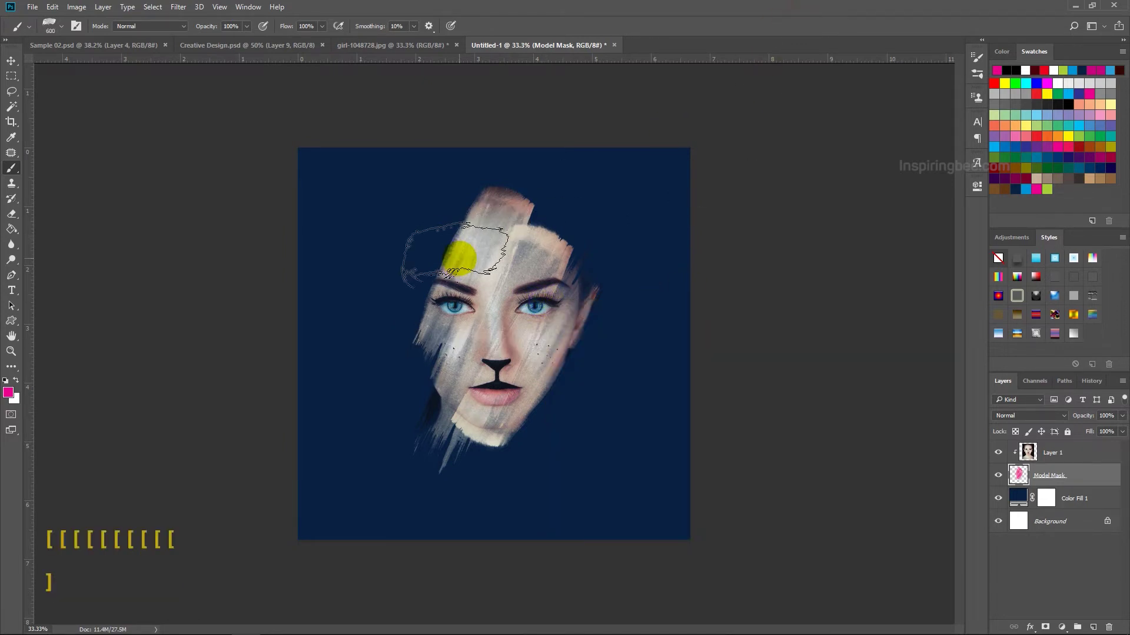
pyautogui.press(']')
pyautogui.press(']')
pyautogui.press(']')
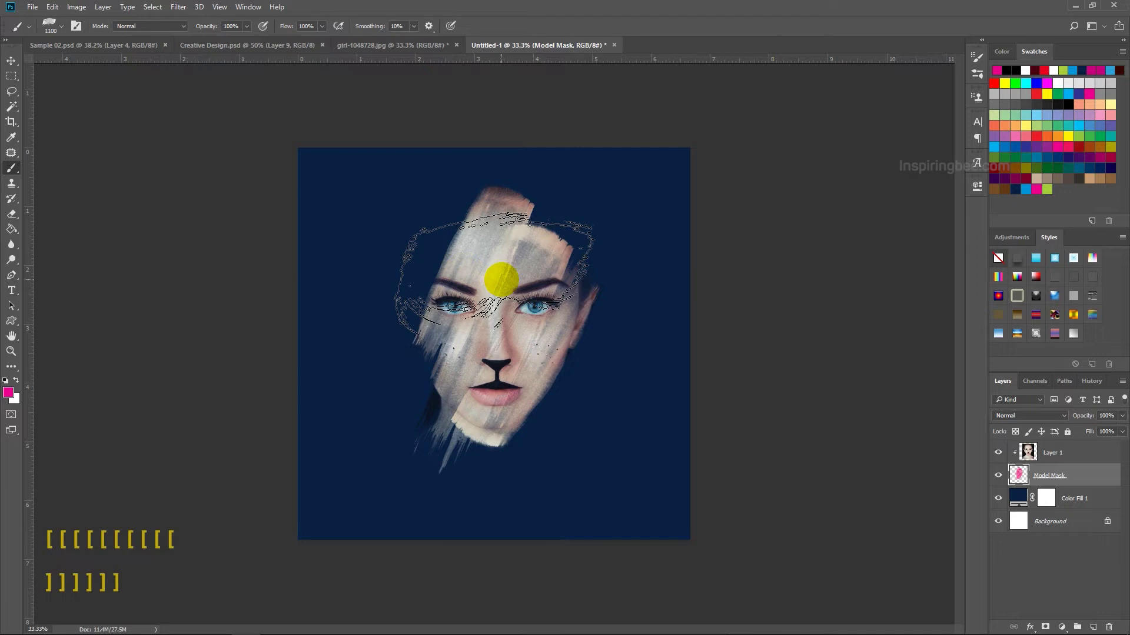
pyautogui.rightClick(501, 280)
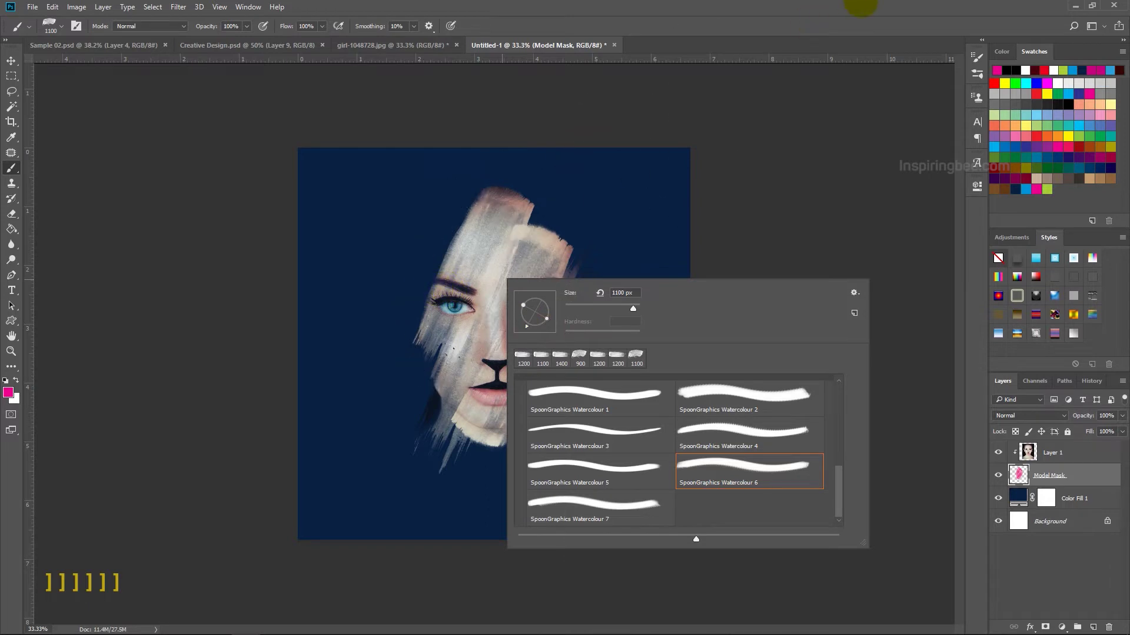
pyautogui.click(859, 9)
pyautogui.moveTo(542, 257); pyautogui.dragTo(457, 293)
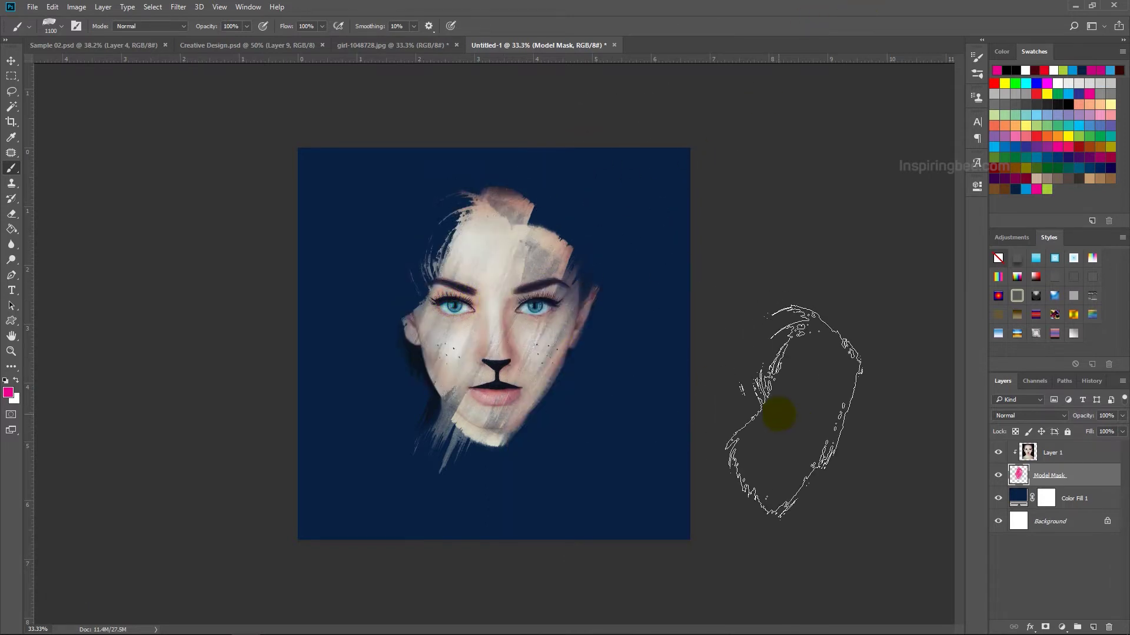
pyautogui.rightClick(562, 365)
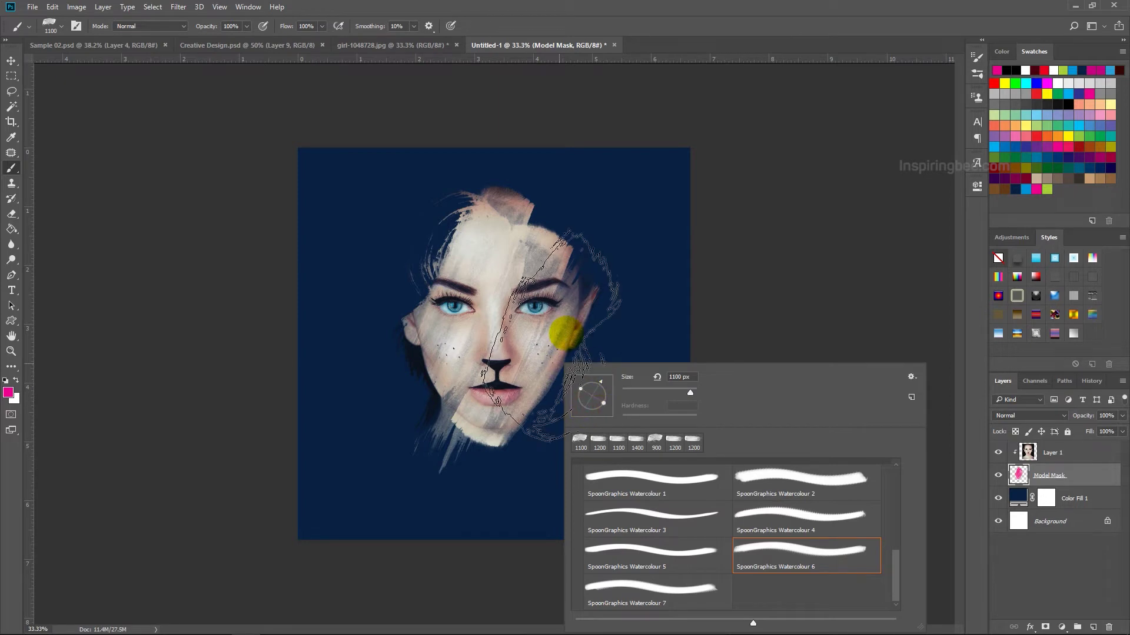
pyautogui.click(566, 324)
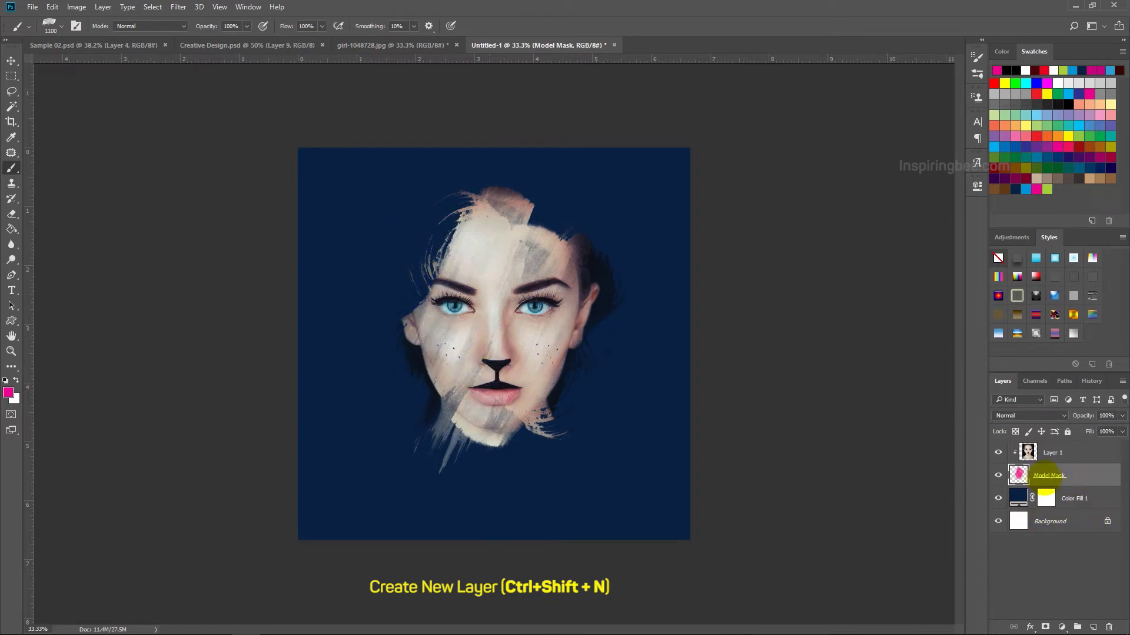
# Step: Add a new layer below Model Mask and paint pink strokes over the left face and upper-right hair
pyautogui.keyDown('ctrl'); pyautogui.click(1093, 626); pyautogui.keyUp('ctrl')
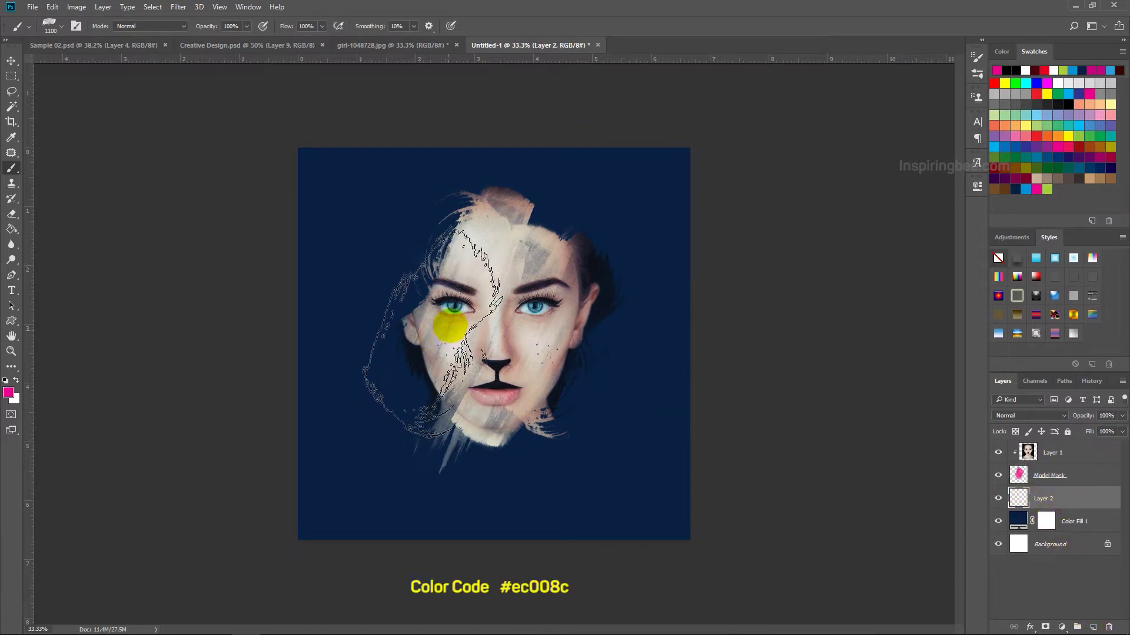
pyautogui.moveTo(443, 321); pyautogui.dragTo(449, 320)
pyautogui.moveTo(618, 297); pyautogui.dragTo(588, 212)
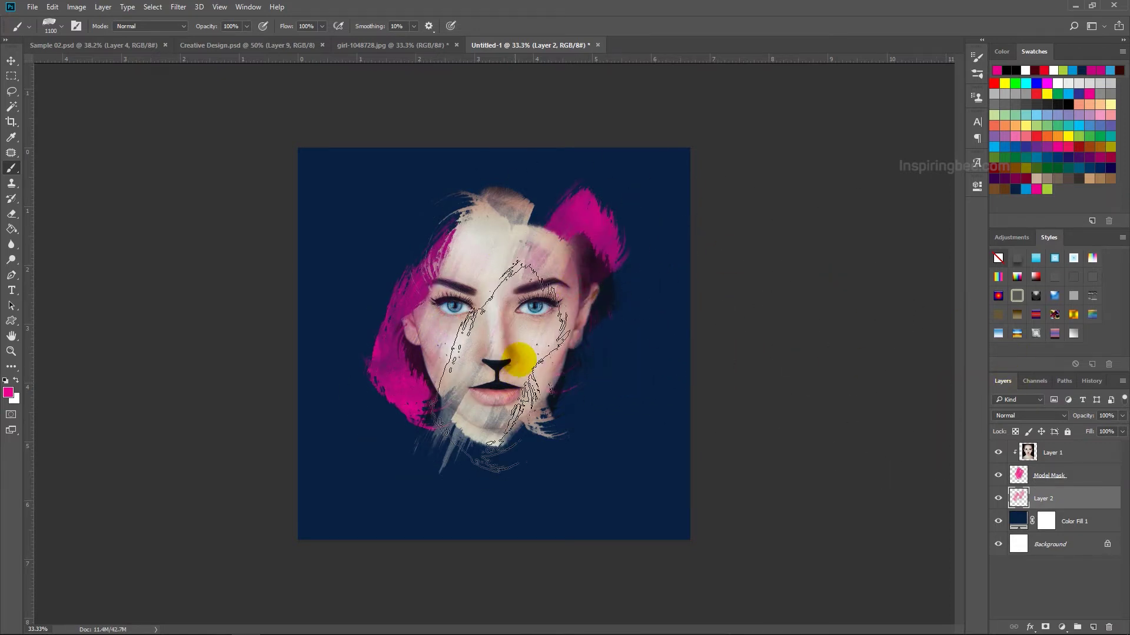
pyautogui.click(1047, 500)
# Step: Switch to the Watercolour 5 brush, enlarge it slightly, and stamp pink at the face's lower left
pyautogui.rightClick(493, 329)
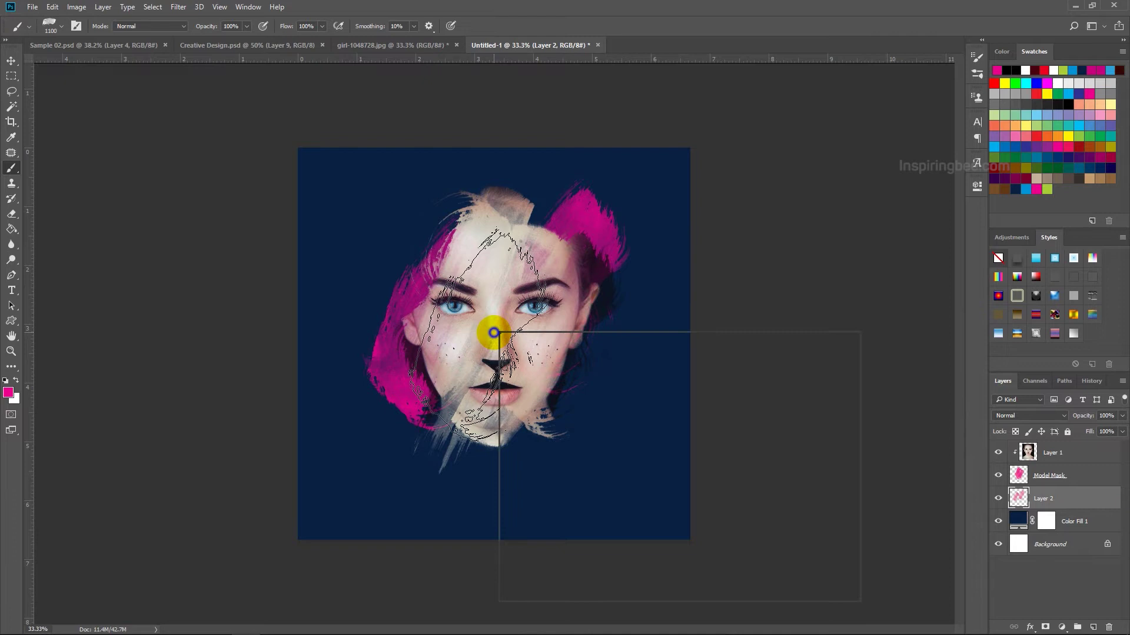
pyautogui.click(595, 522)
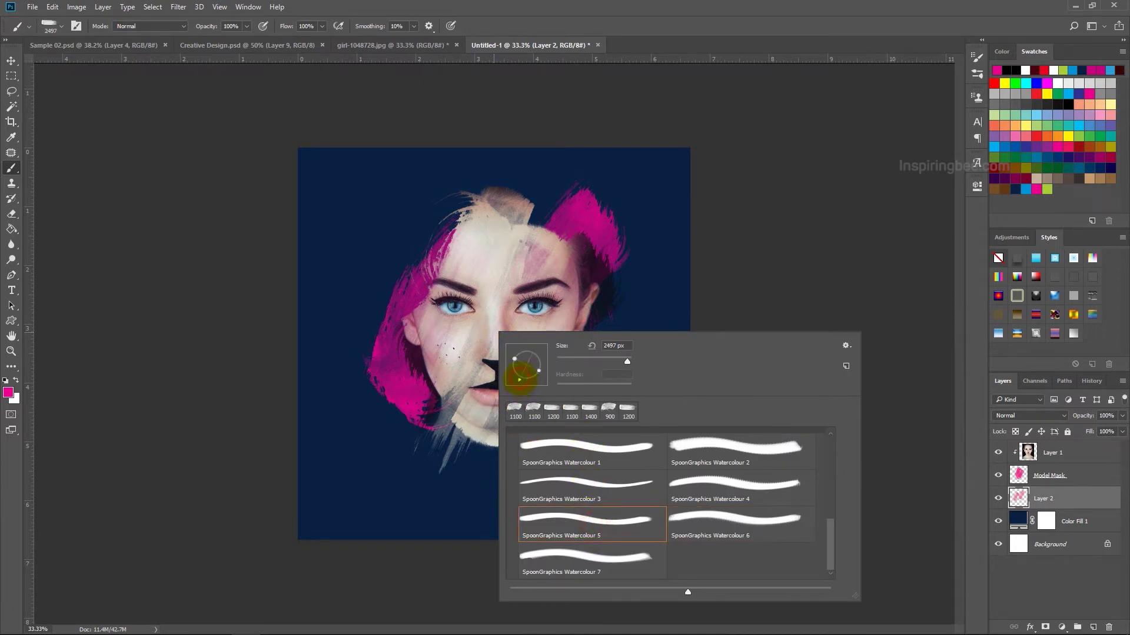
pyautogui.click(541, 330)
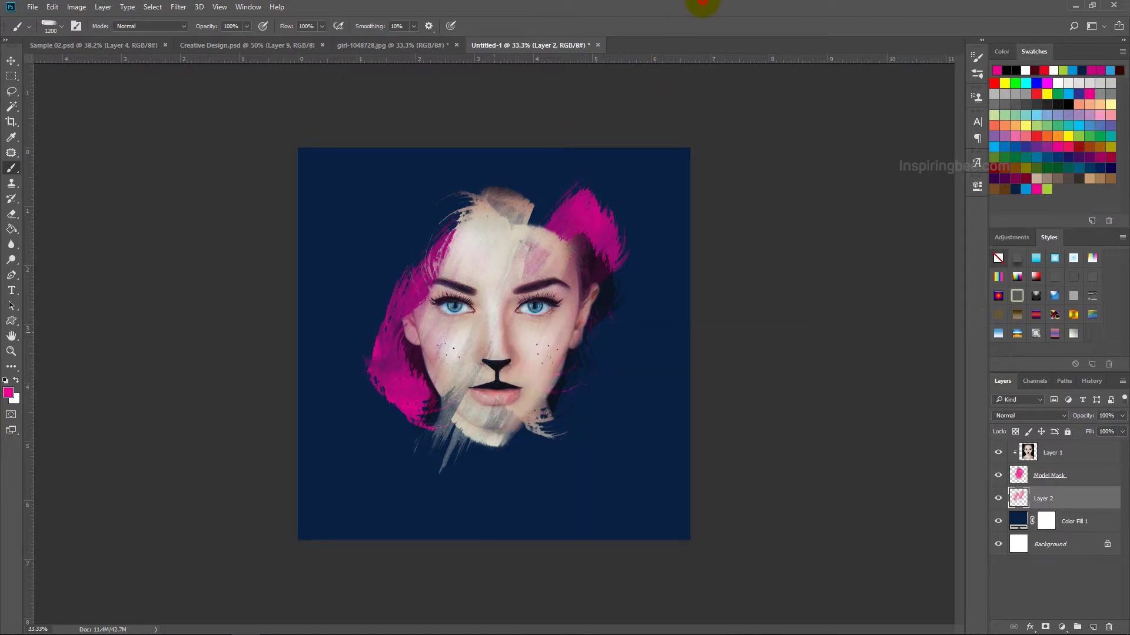
pyautogui.press(']')
pyautogui.press(']')
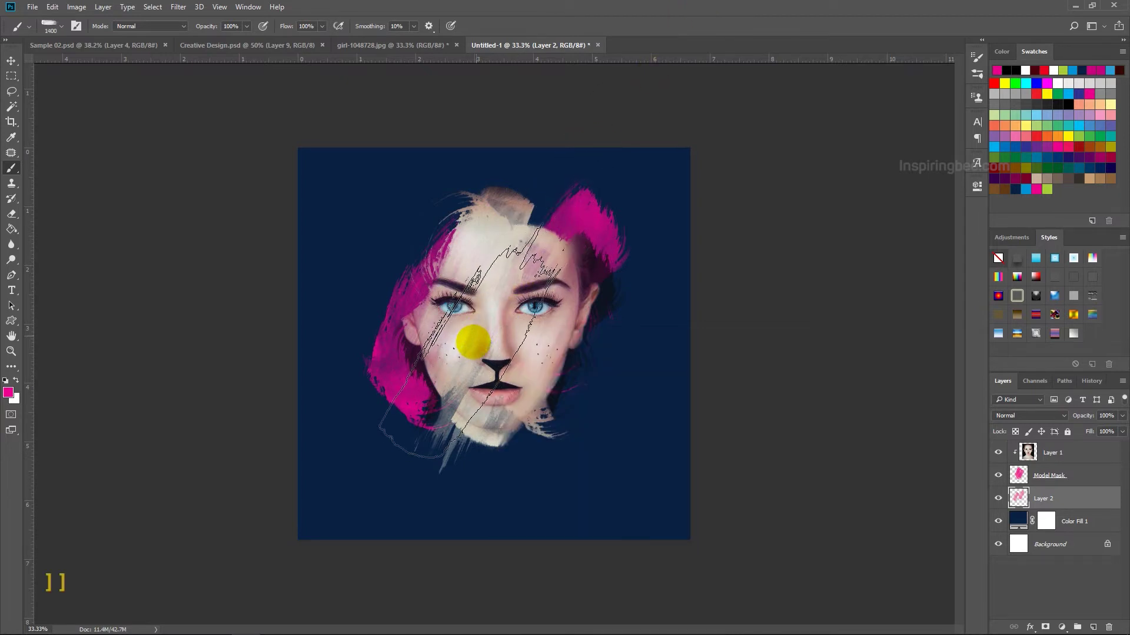
pyautogui.click(472, 336)
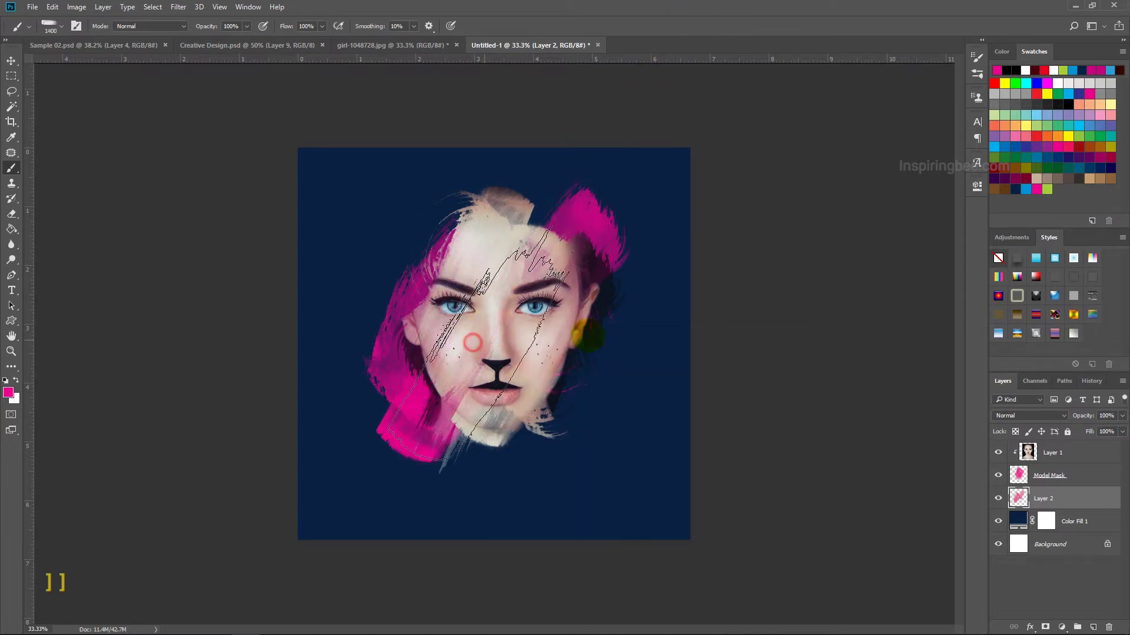
pyautogui.rightClick(564, 318)
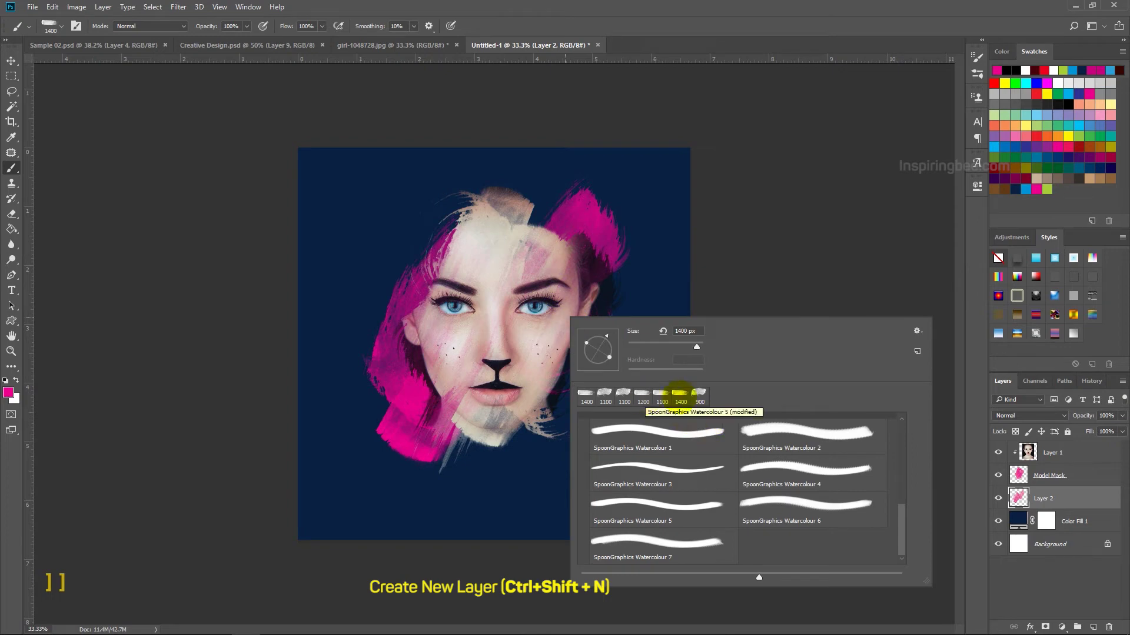
pyautogui.click(1067, 492)
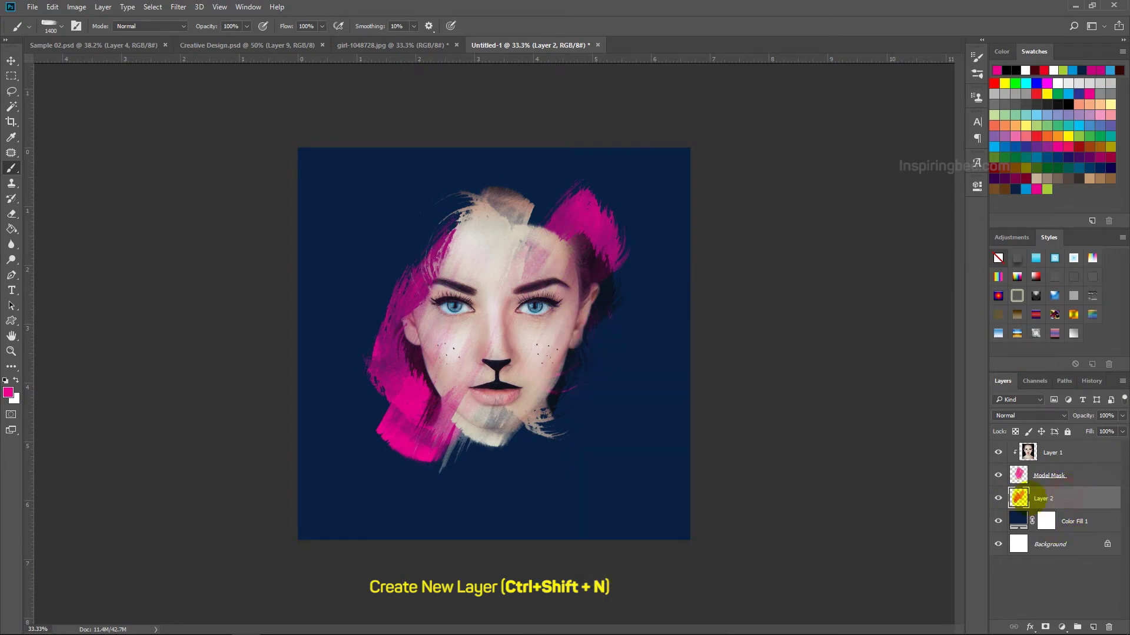
# Step: Add a new Layer 3 and paint blue watercolour strokes near the top of the head and over the chin
pyautogui.keyDown('ctrl'); pyautogui.click(1092, 627); pyautogui.keyUp('ctrl')
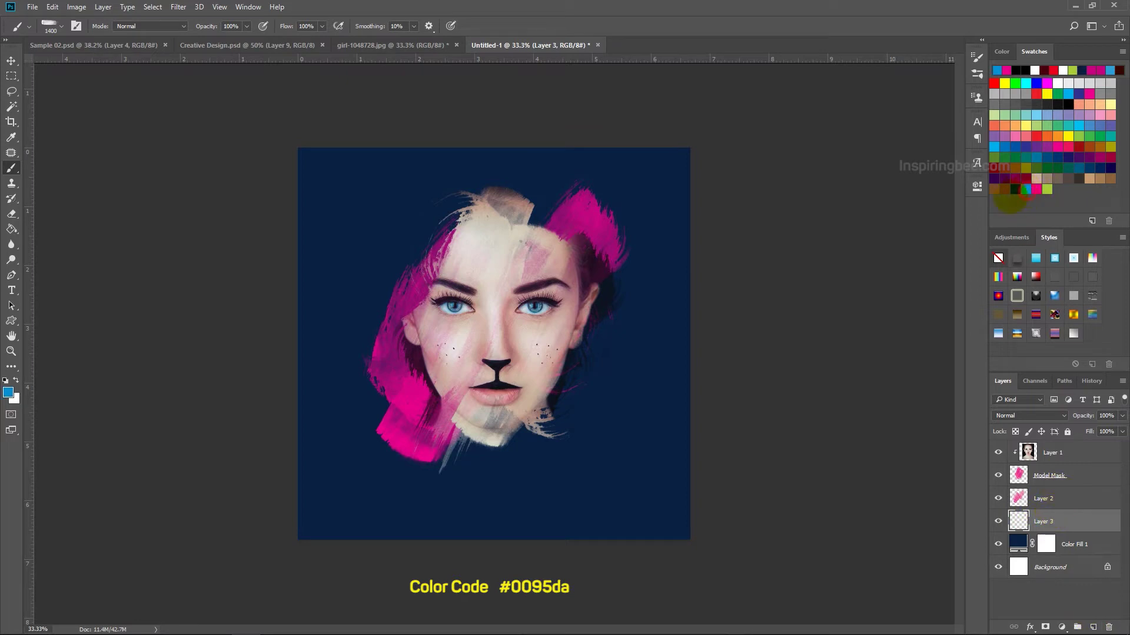
pyautogui.moveTo(517, 240)
pyautogui.mouseDown()
pyautogui.moveTo(504, 201)
pyautogui.moveTo(509, 270)
pyautogui.mouseUp()
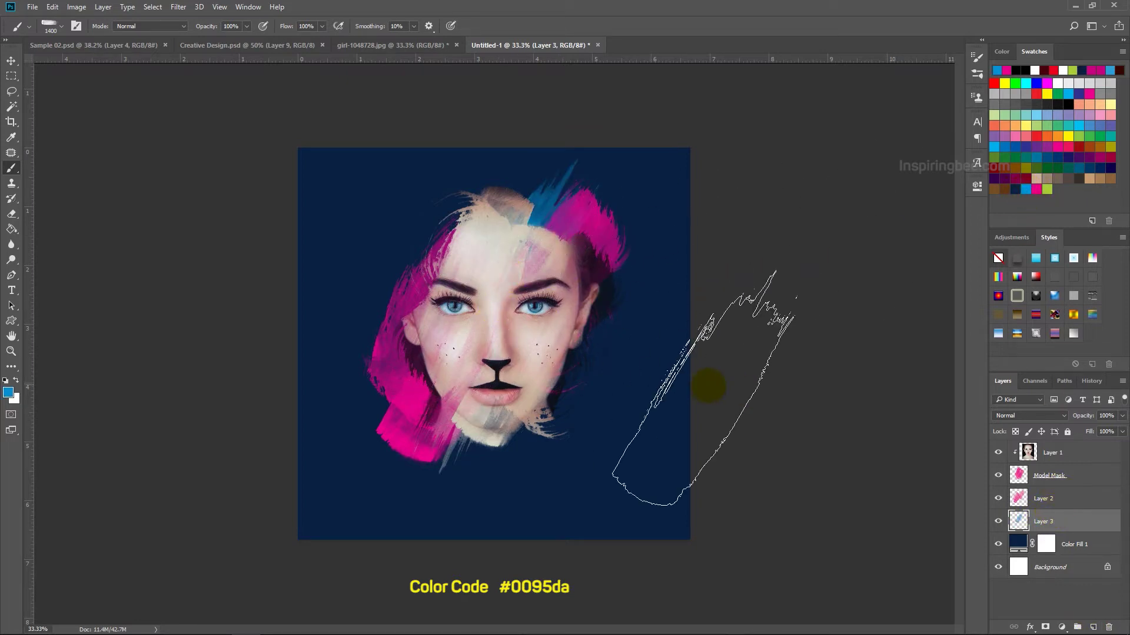
pyautogui.moveTo(479, 365); pyautogui.dragTo(527, 357)
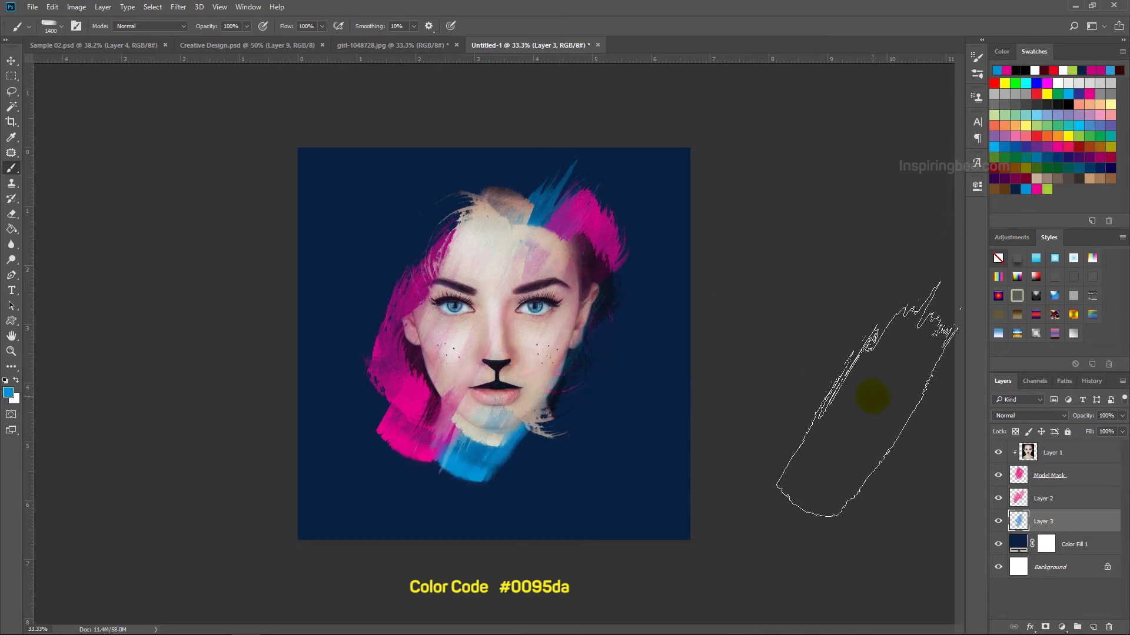
pyautogui.rightClick(533, 304)
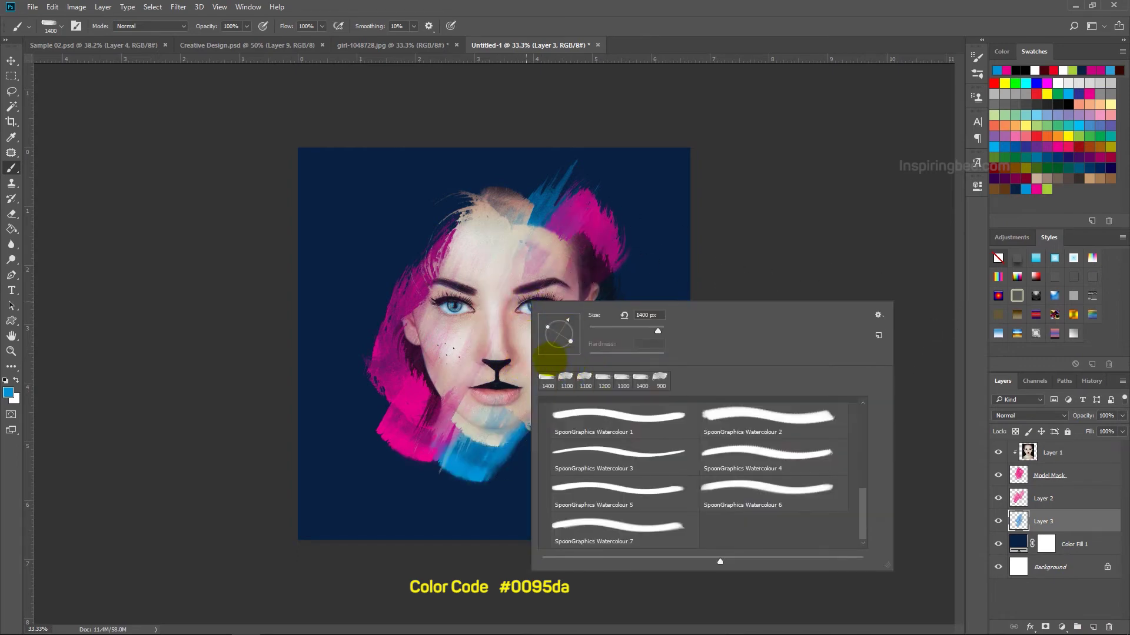
pyautogui.click(568, 275)
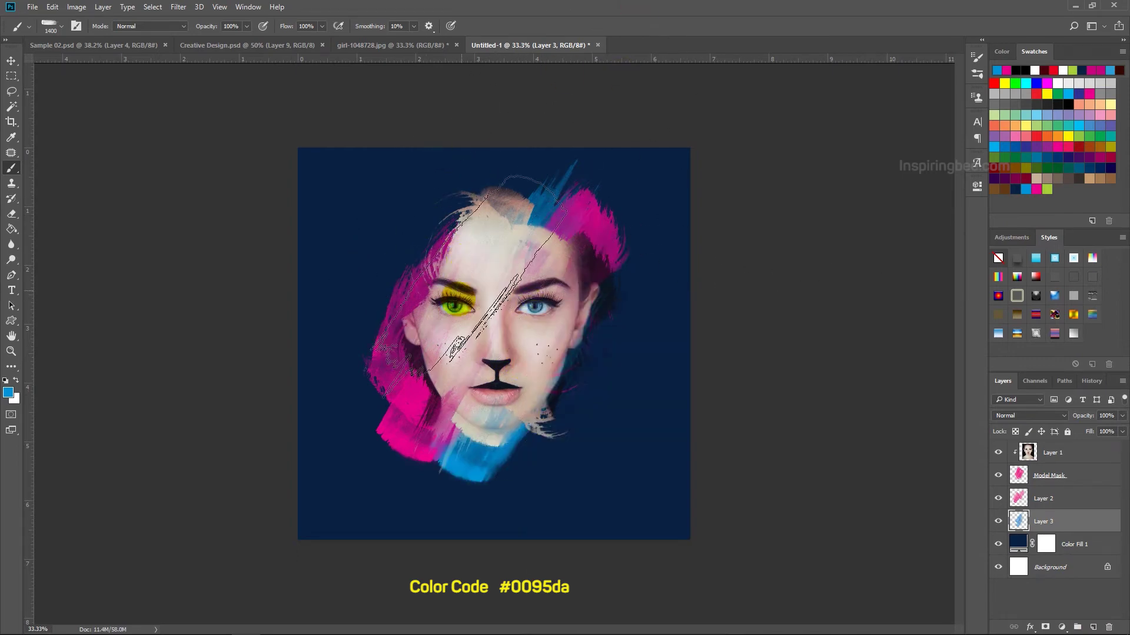
# Step: Stamp blue paint over the left and right hair, redoing the right stroke, then pick a green swatch
pyautogui.rightClick(465, 285)
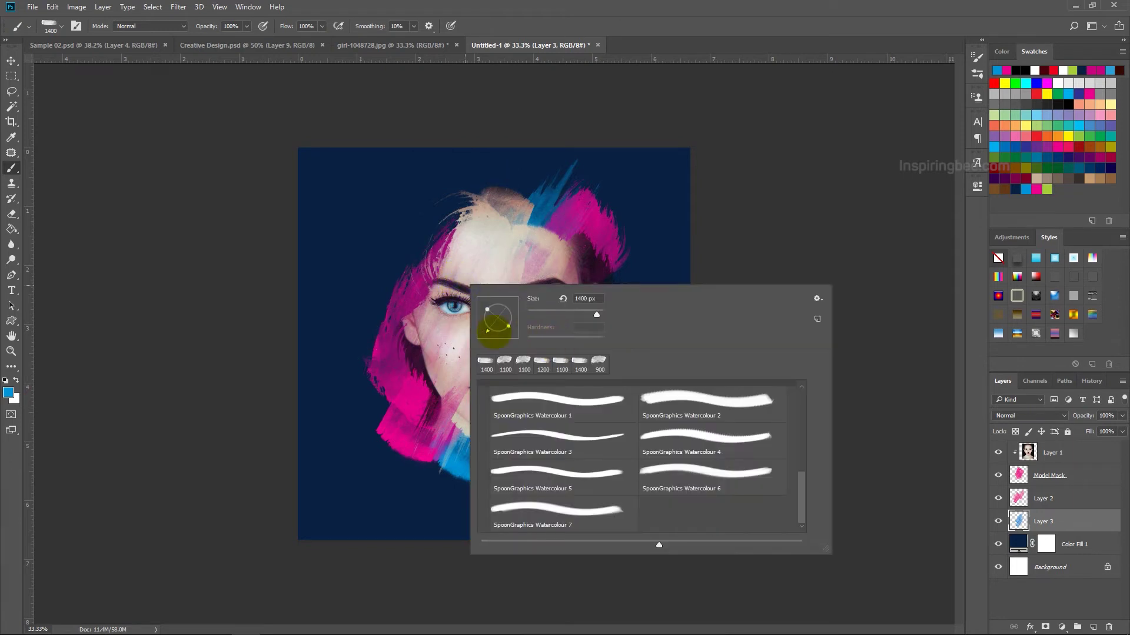
pyautogui.click(464, 285)
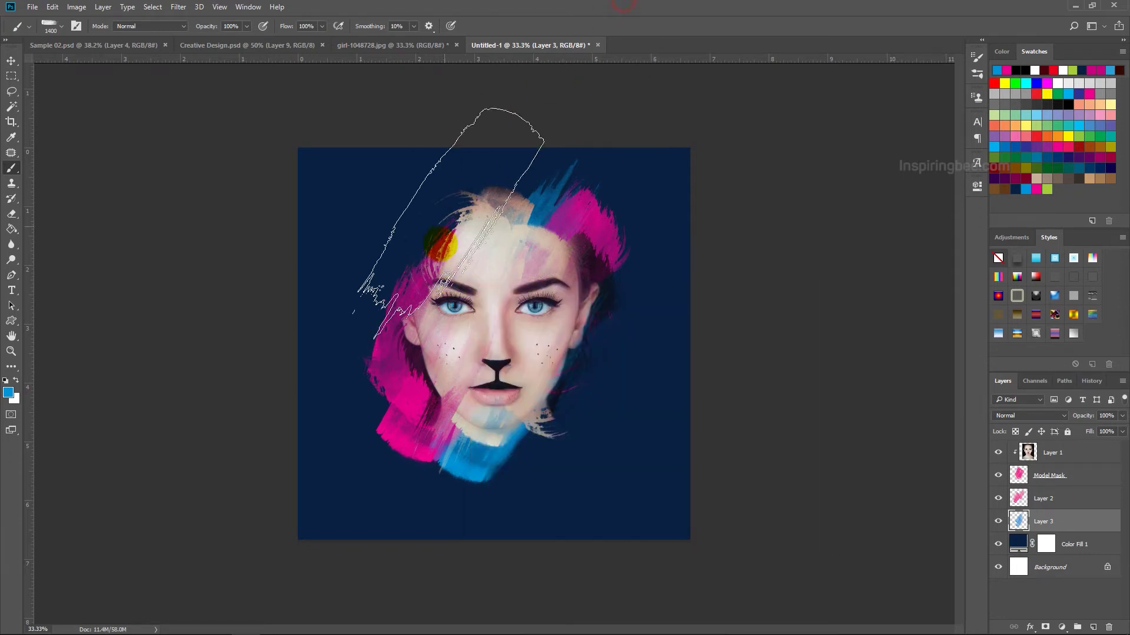
pyautogui.click(448, 265)
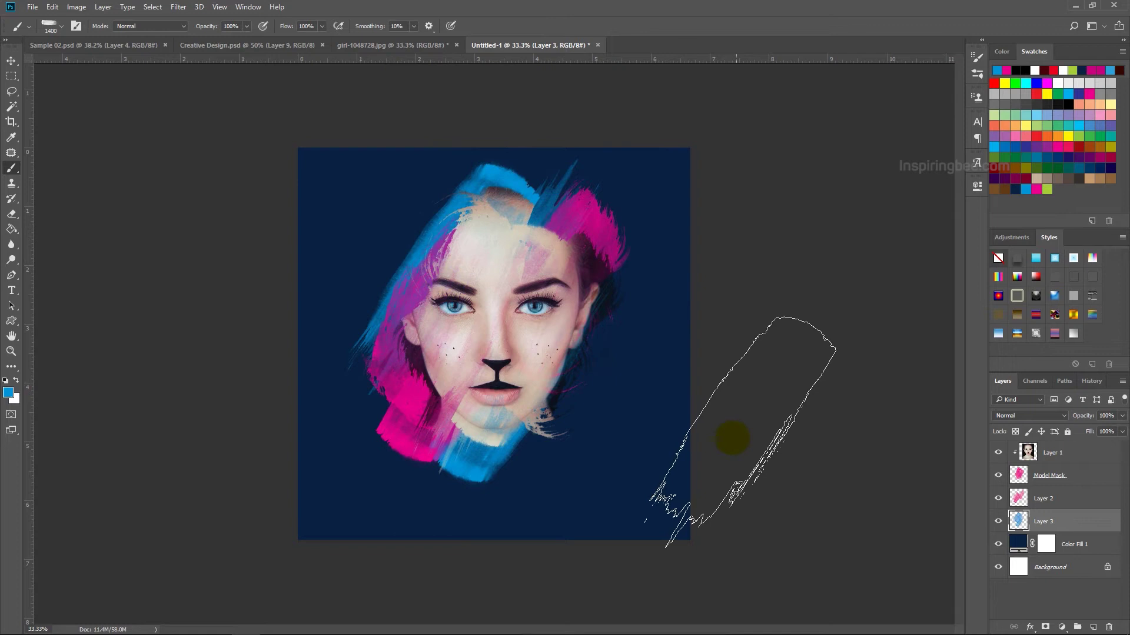
pyautogui.click(544, 327)
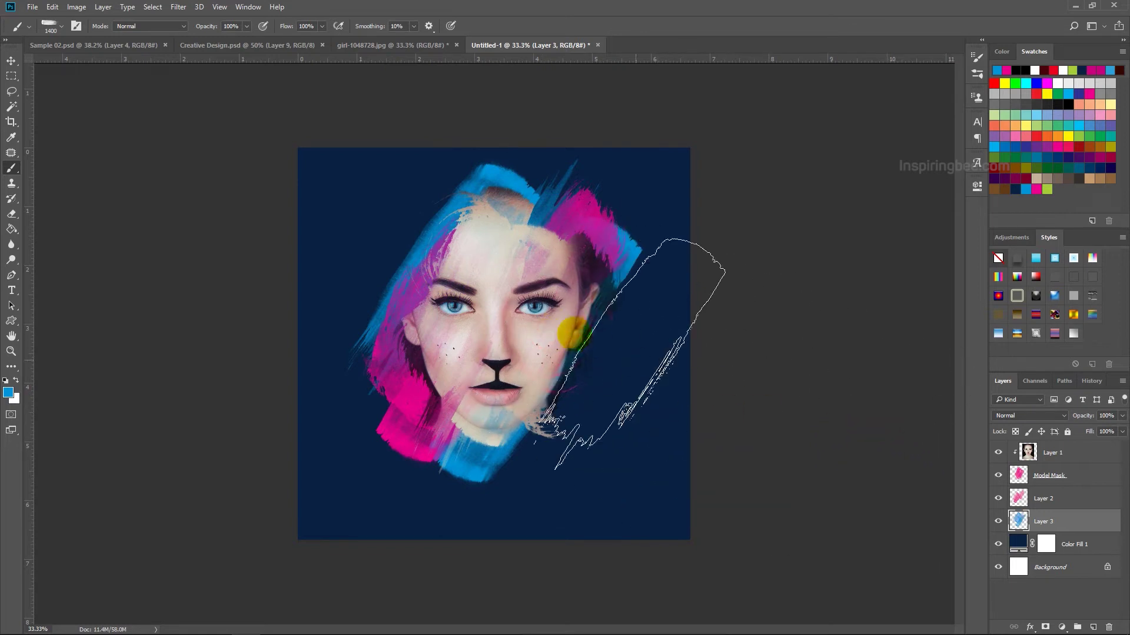
pyautogui.hotkey('ctrl', 'z')
pyautogui.click(535, 286)
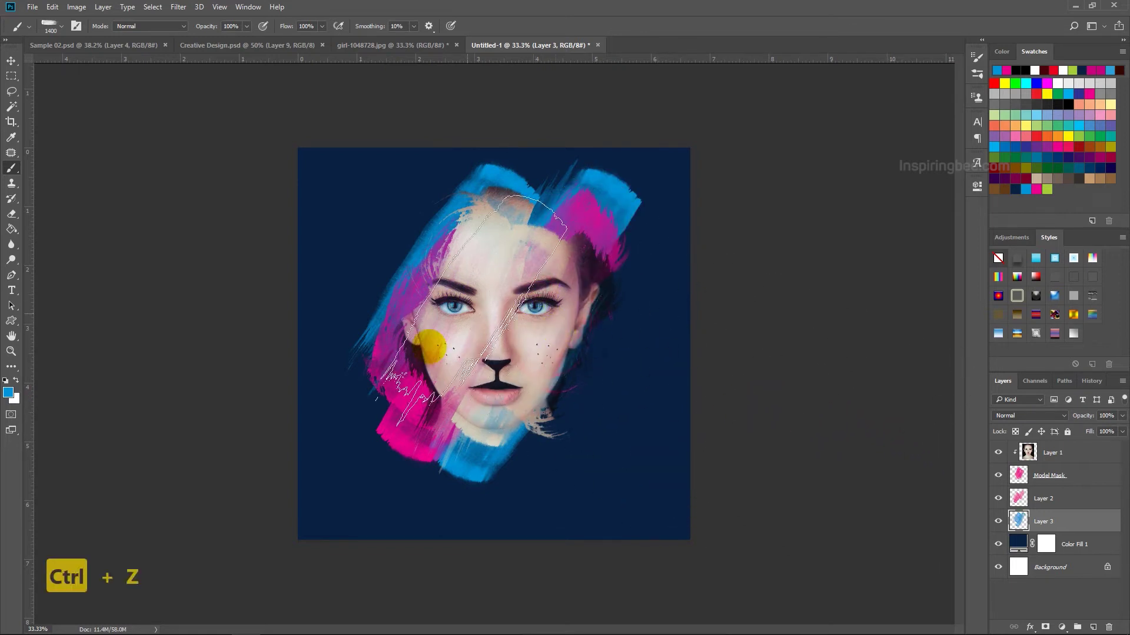
pyautogui.rightClick(518, 354)
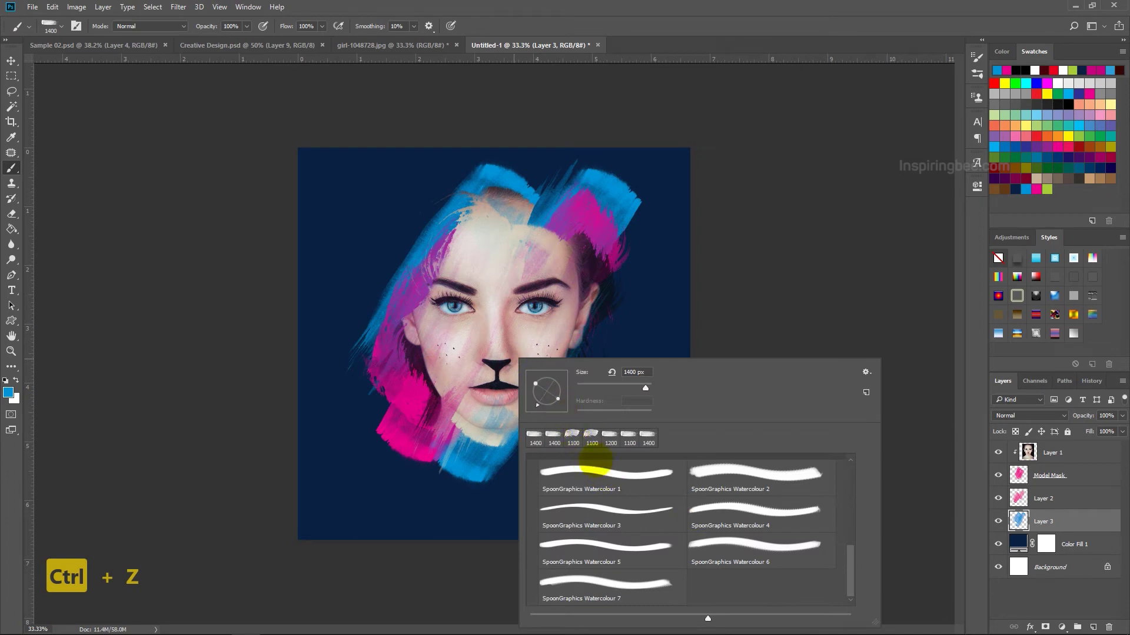
pyautogui.click(1050, 191)
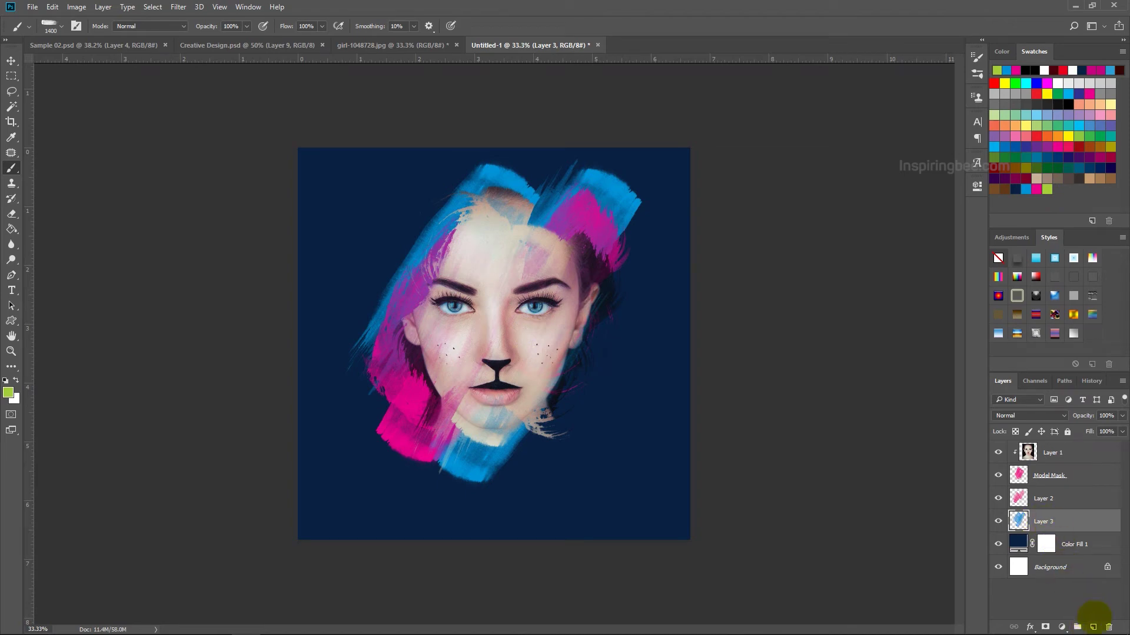
# Step: Add Layer 4 and paint green strokes along the left hair and right side of the face
pyautogui.keyDown('ctrl'); pyautogui.click(1093, 627); pyautogui.keyUp('ctrl')
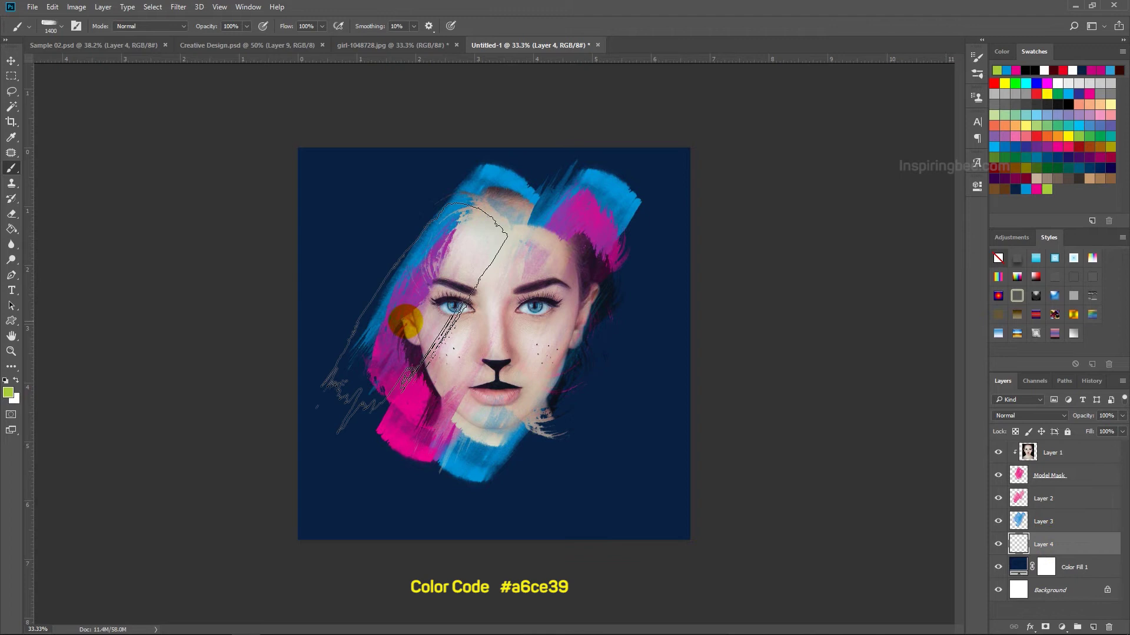
pyautogui.moveTo(415, 299); pyautogui.dragTo(411, 295)
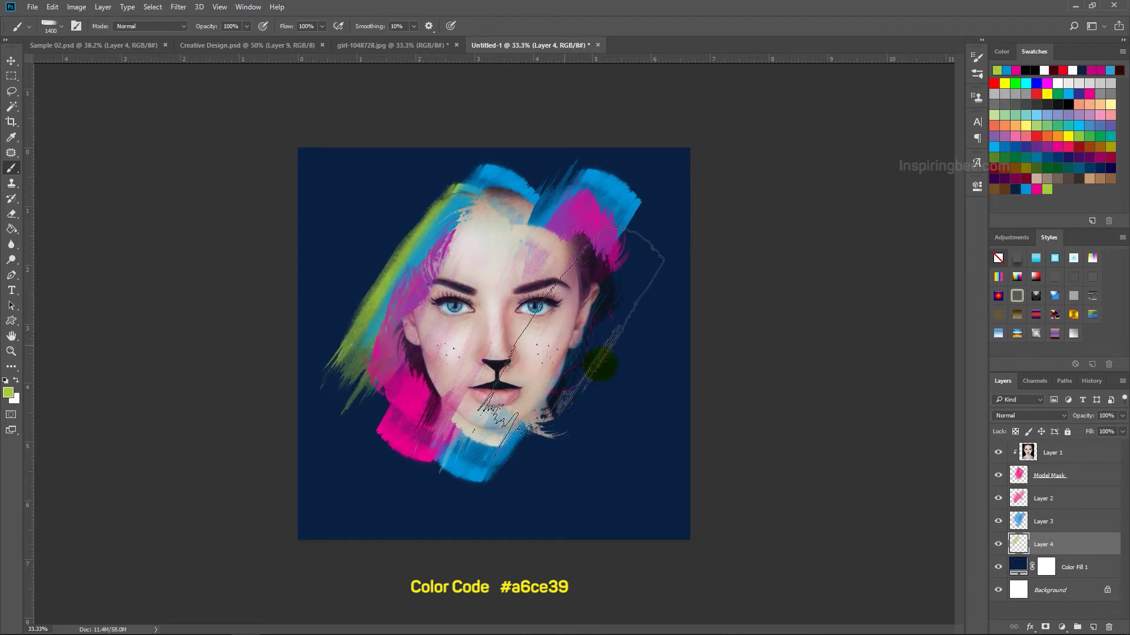
pyautogui.moveTo(541, 382)
pyautogui.mouseDown()
pyautogui.moveTo(539, 372)
pyautogui.moveTo(526, 382)
pyautogui.mouseUp()
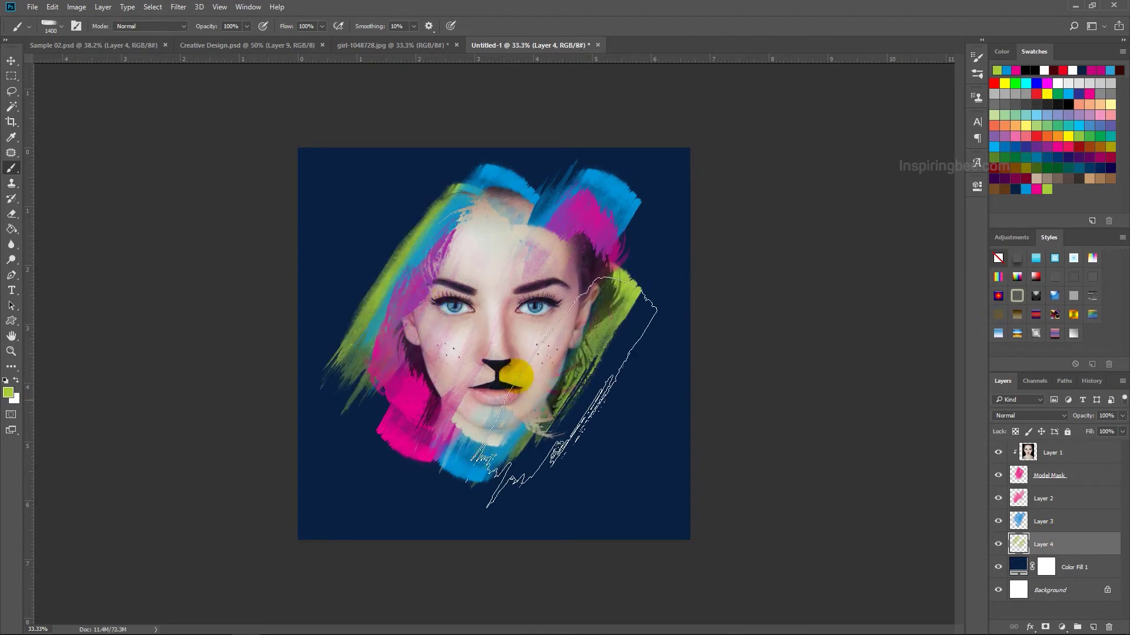
pyautogui.rightClick(505, 366)
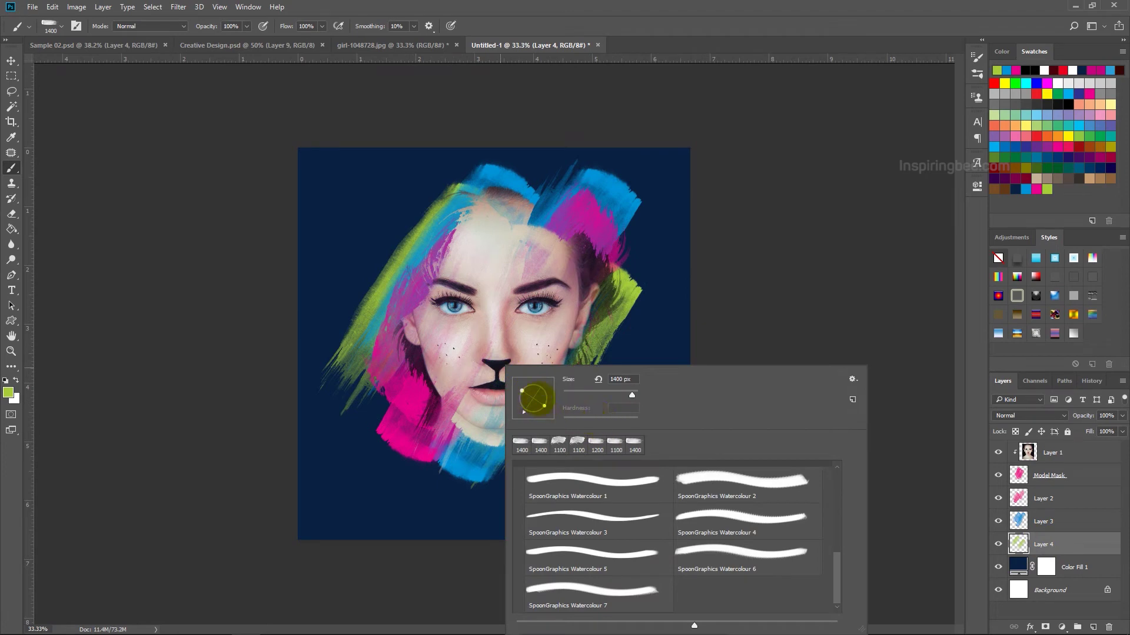
pyautogui.click(569, 315)
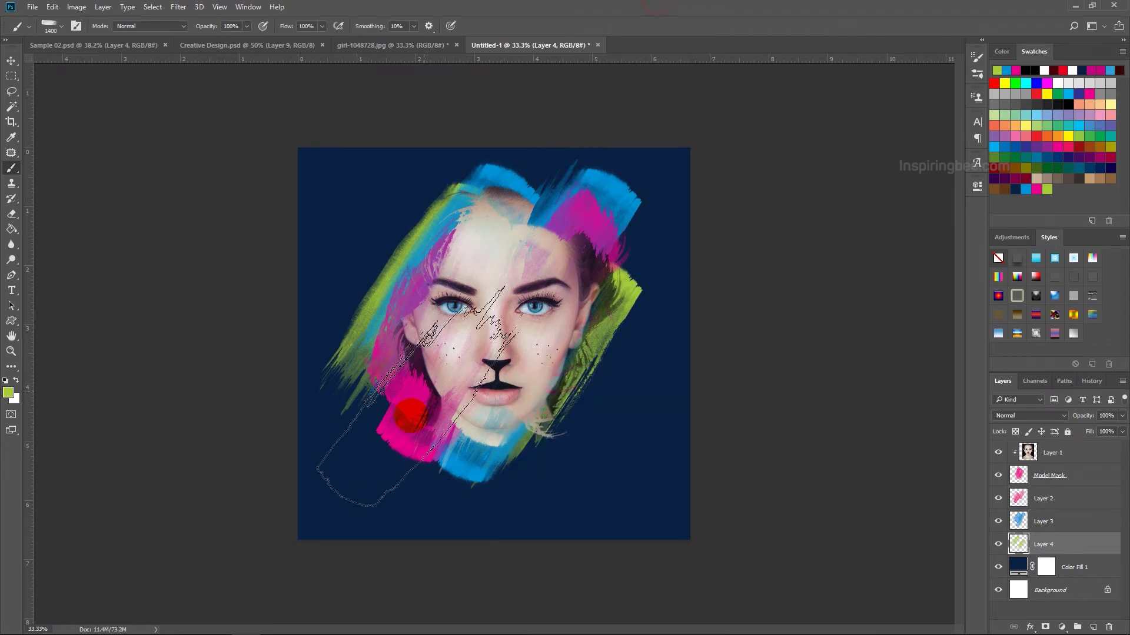
# Step: Paint green at the lower left and lower right of the face, then undo those stray strokes
pyautogui.moveTo(404, 404); pyautogui.dragTo(436, 373)
pyautogui.click(553, 394)
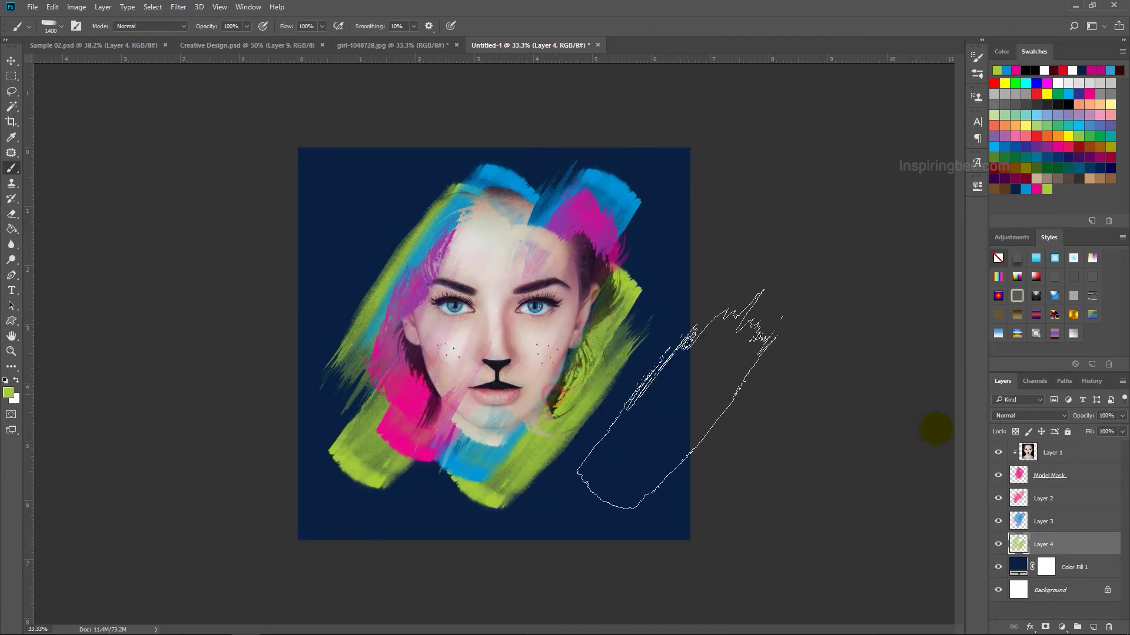
pyautogui.hotkey('ctrl', 'z')
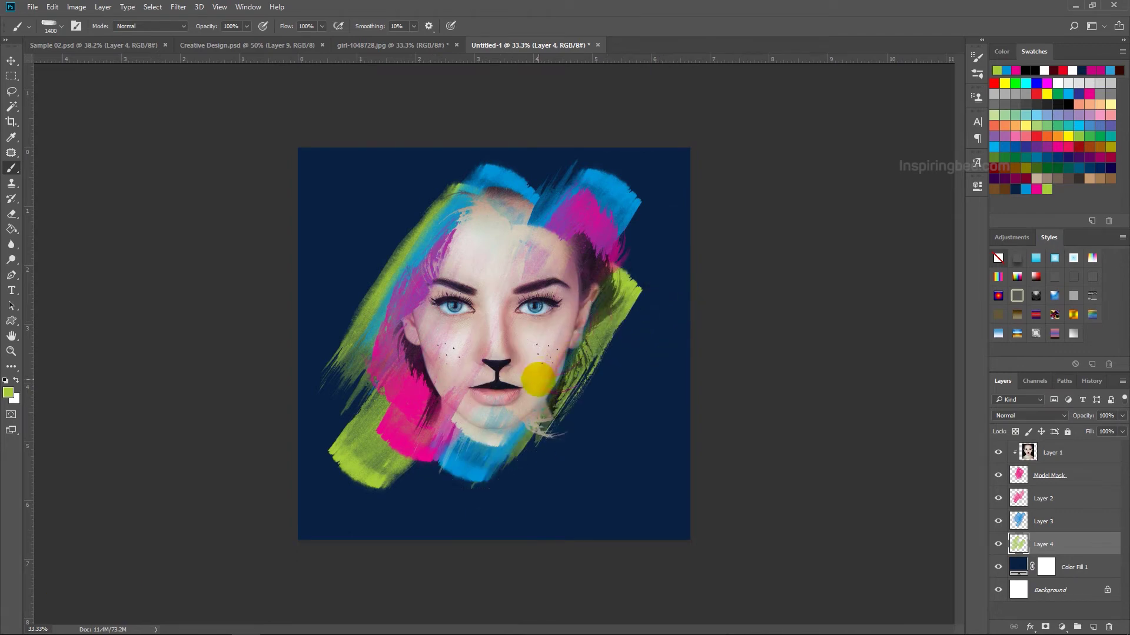
pyautogui.hotkey('ctrl', 'z')
pyautogui.hotkey('ctrl', 'z')
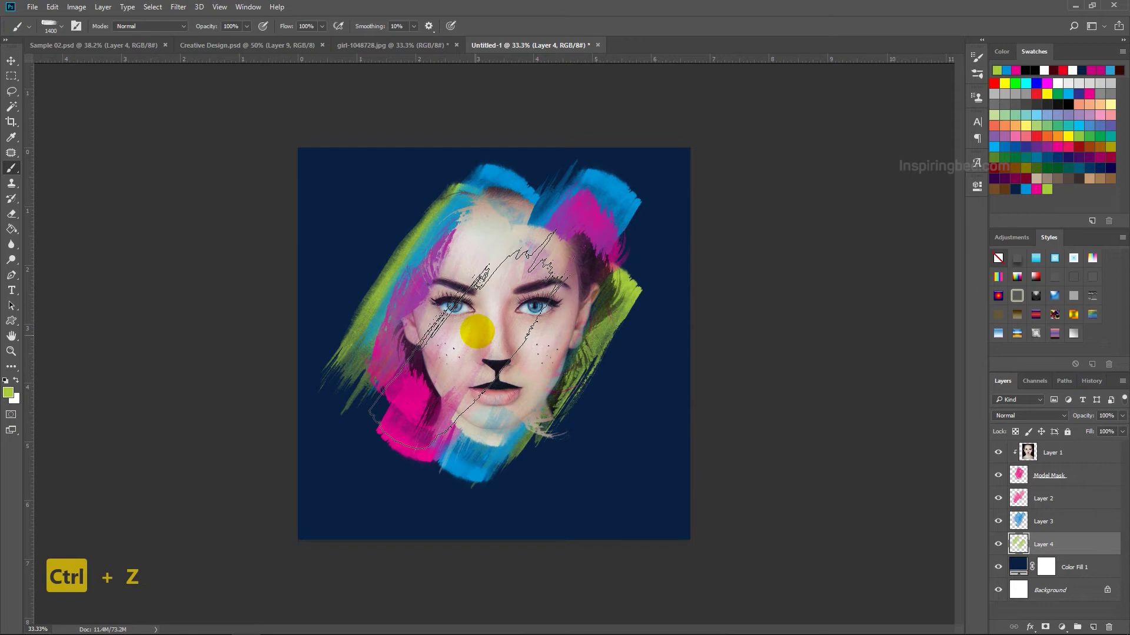
pyautogui.hotkey('ctrl', 'z')
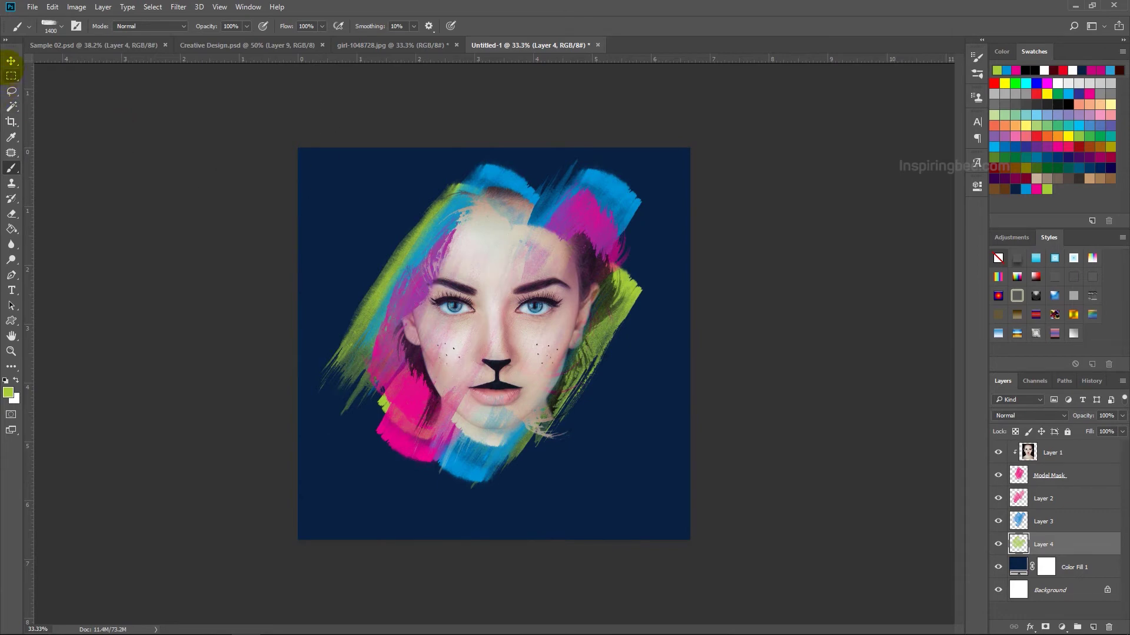
# Step: Select Layers 1 through 4 and drag the portrait and strokes together down and right into place
pyautogui.click(11, 62)
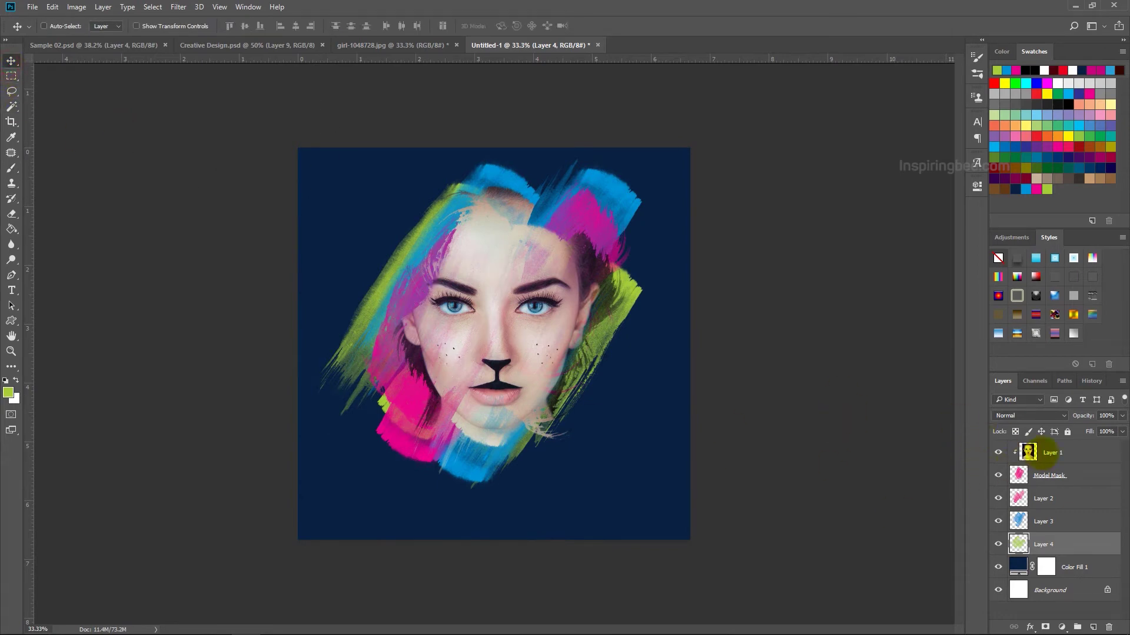
pyautogui.click(1051, 453)
pyautogui.keyDown('shift'); pyautogui.click(1063, 536); pyautogui.keyUp('shift')
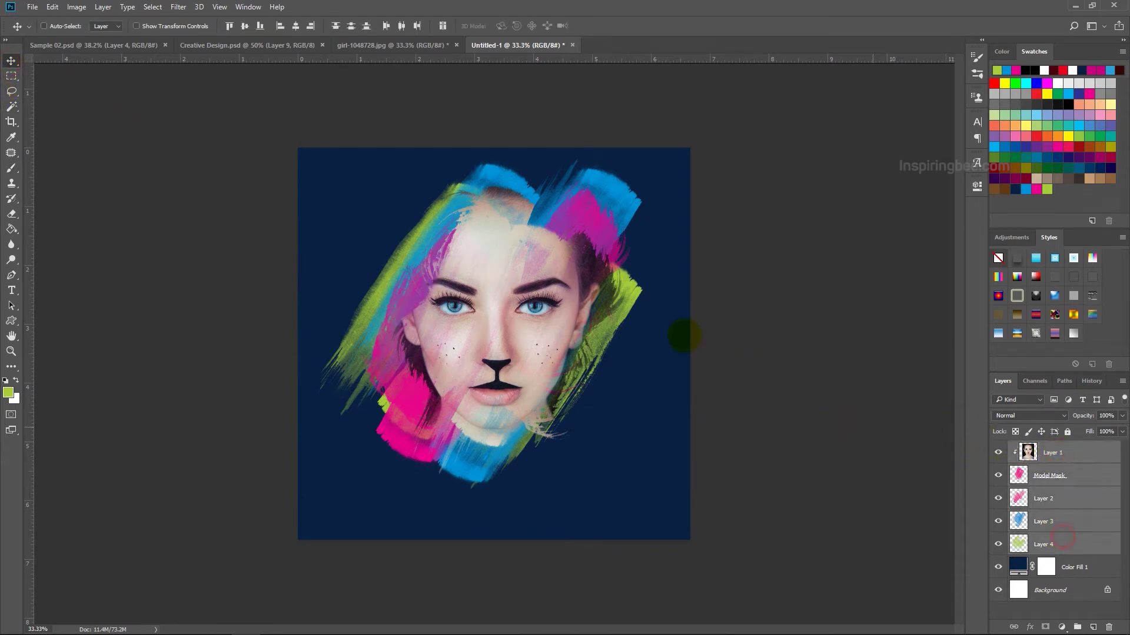
pyautogui.moveTo(545, 274); pyautogui.dragTo(558, 294)
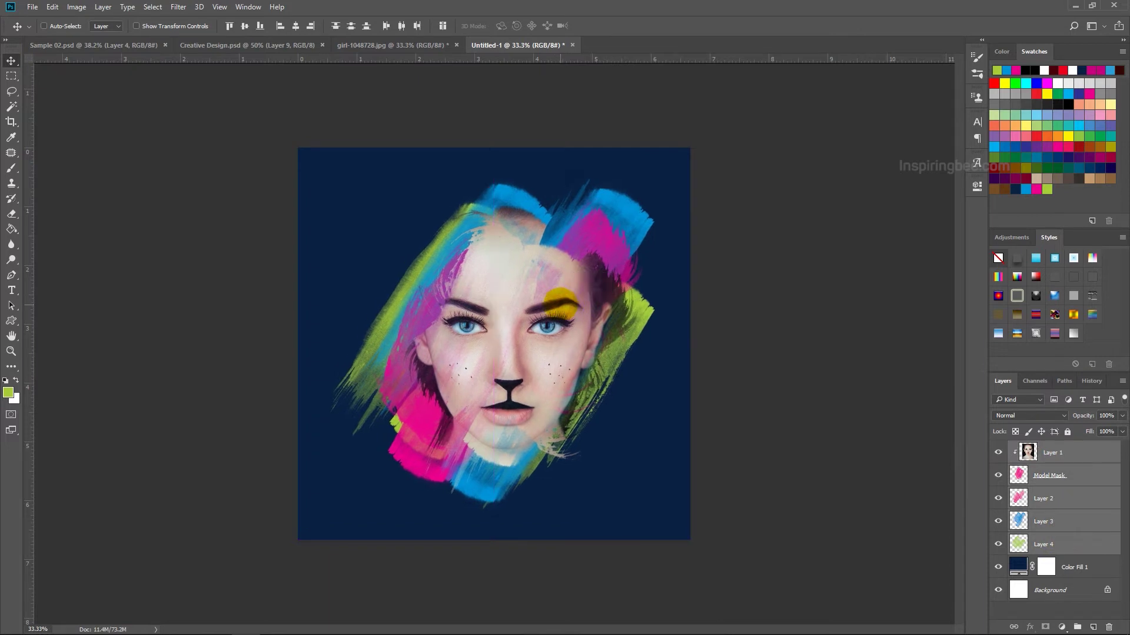
pyautogui.moveTo(612, 323); pyautogui.dragTo(613, 324)
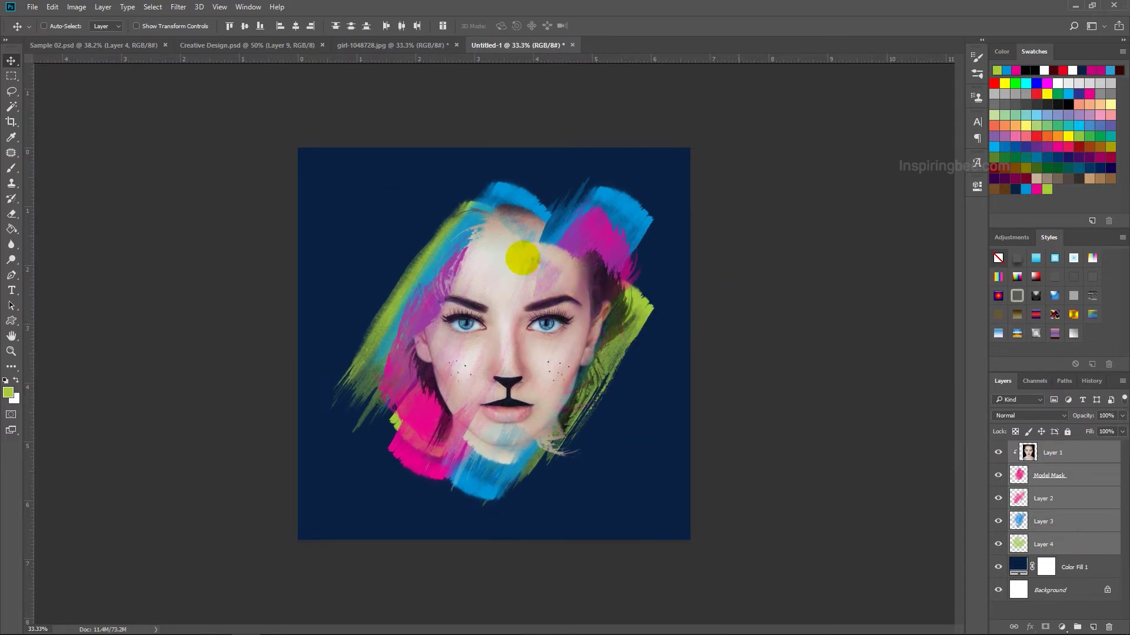
pyautogui.moveTo(535, 279); pyautogui.dragTo(533, 279)
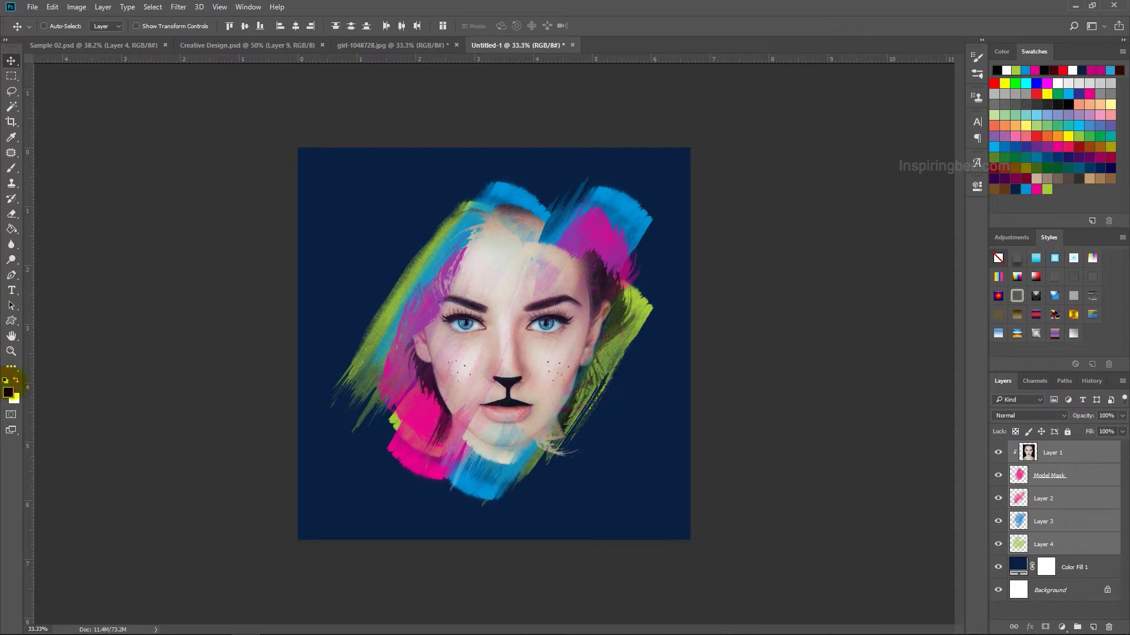
# Step: Type white 'Your Name' text below the face and shrink it to 66.76 pt
pyautogui.click(17, 379)
pyautogui.click(11, 291)
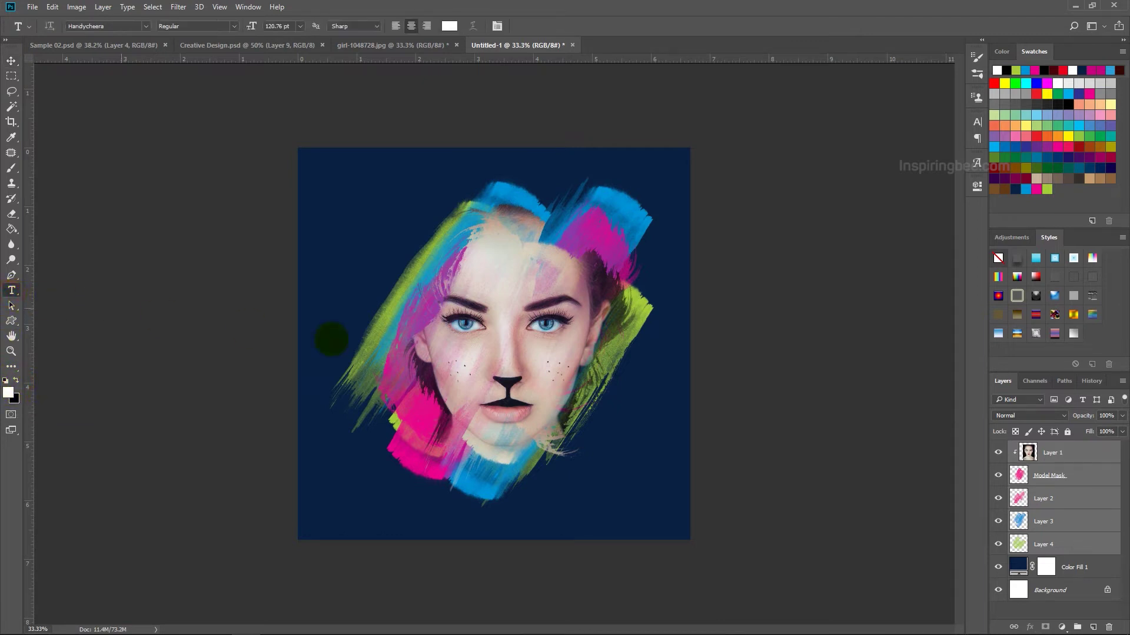
pyautogui.click(436, 463)
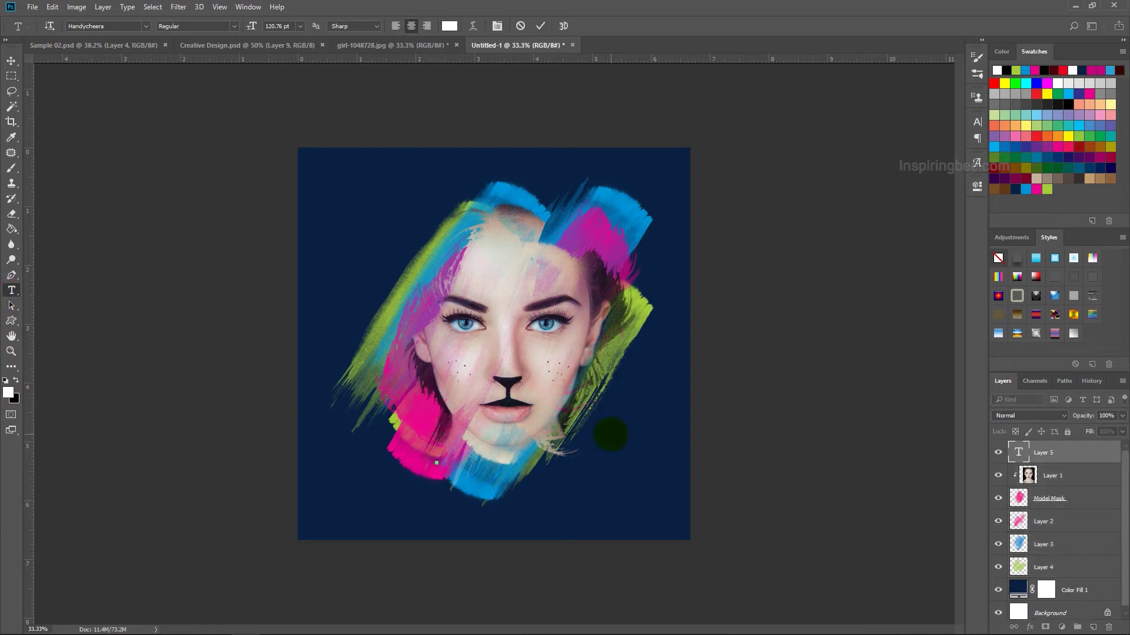
pyautogui.write('Your Name')
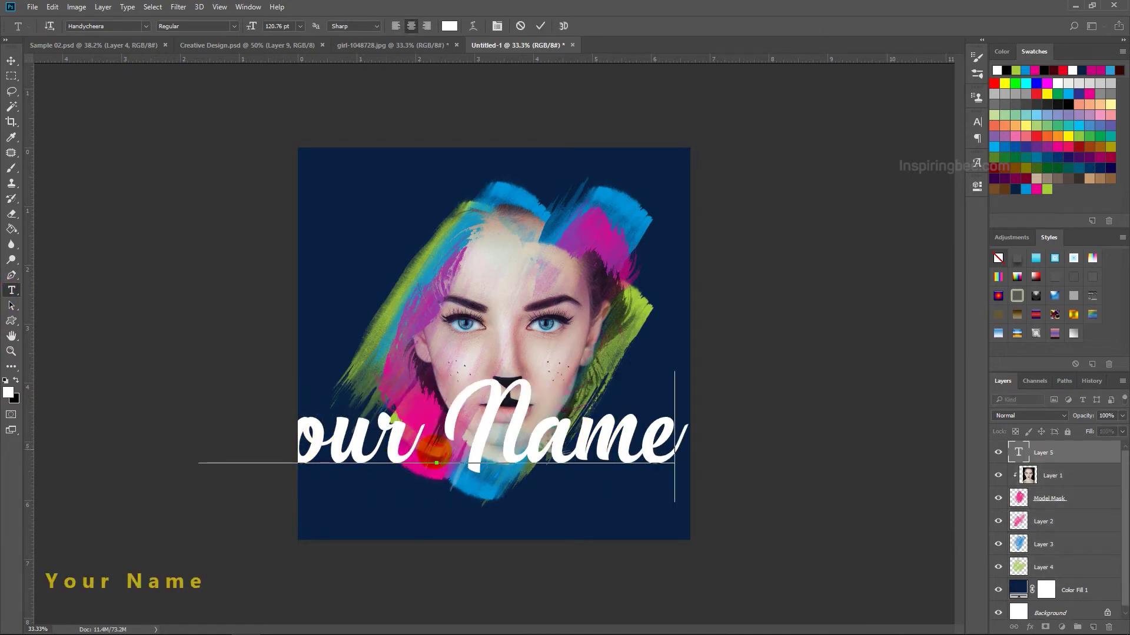
pyautogui.hotkey('ctrl', 'a')
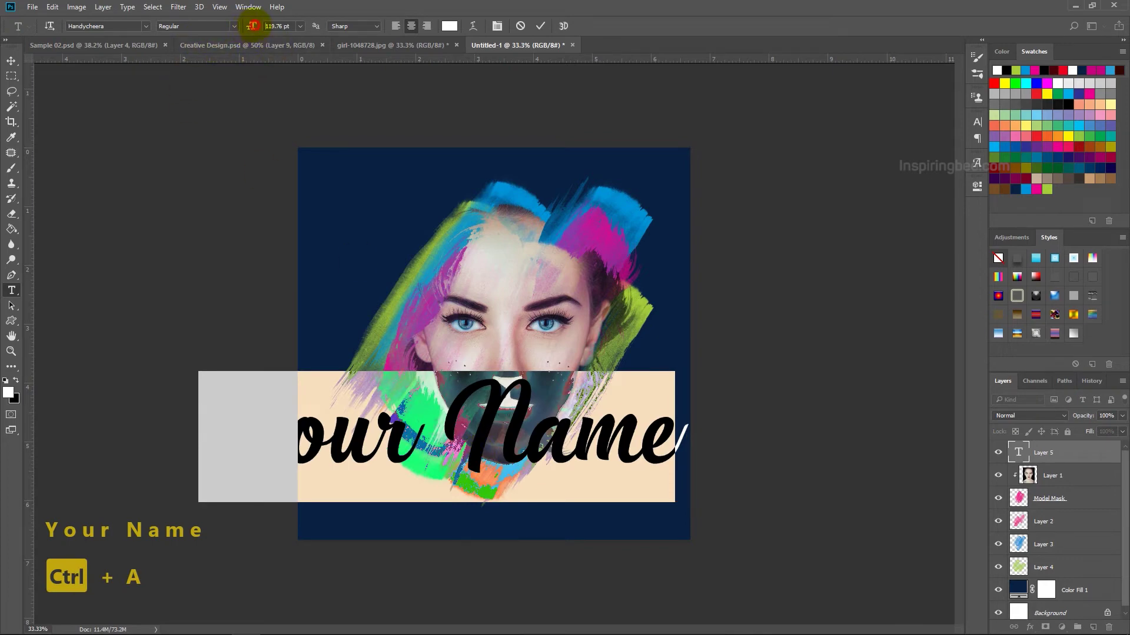
pyautogui.moveTo(252, 26); pyautogui.dragTo(226, 26)
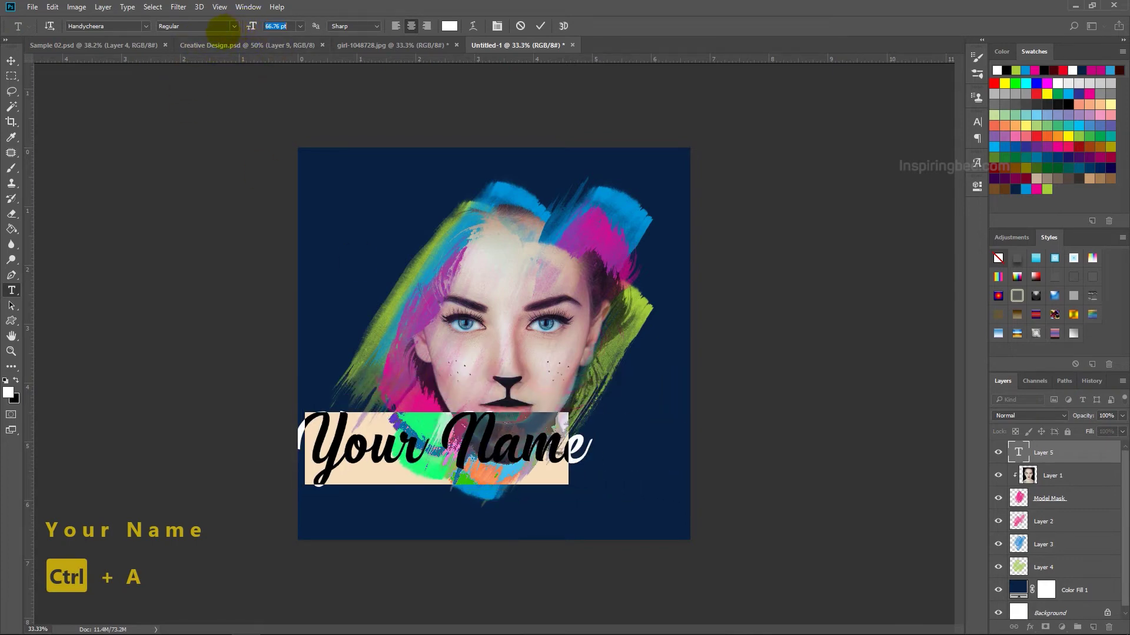
pyautogui.click(615, 417)
# Step: Move the text right and down and set its font to Nexa Rust Script H 03
pyautogui.moveTo(581, 506); pyautogui.dragTo(633, 521)
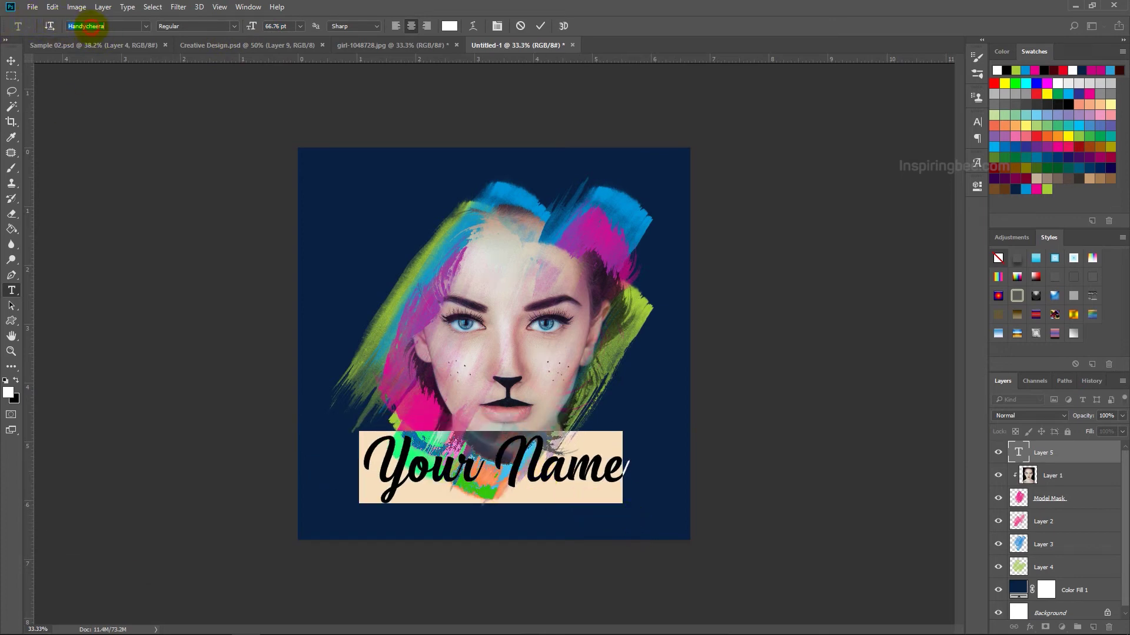
pyautogui.write('nexa')
pyautogui.press('Down')
pyautogui.press('Down')
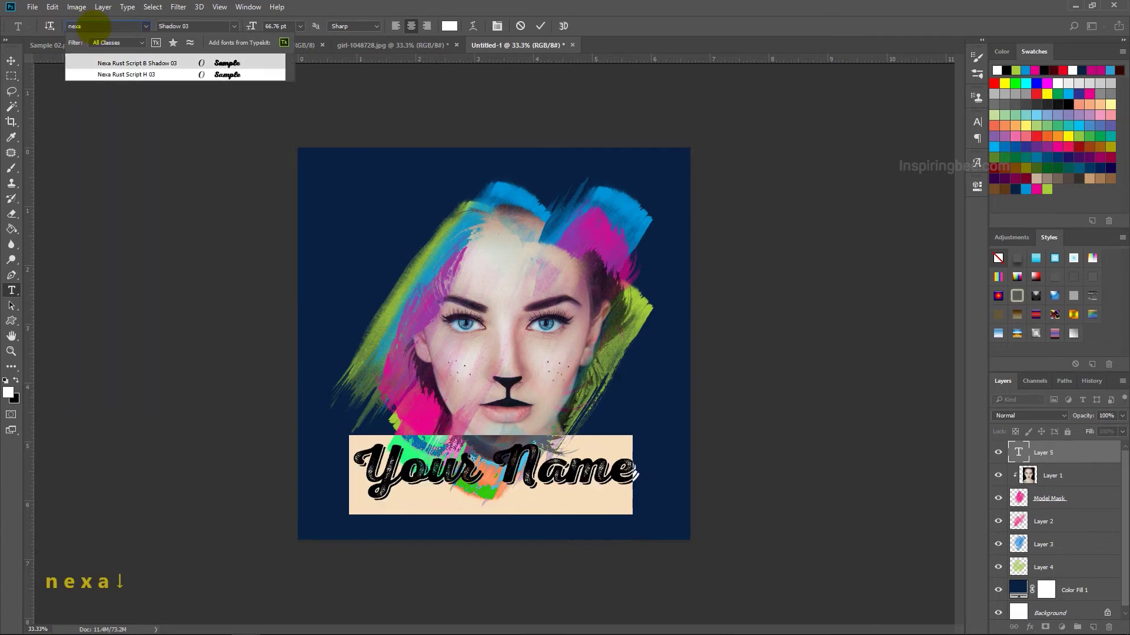
pyautogui.press('Return')
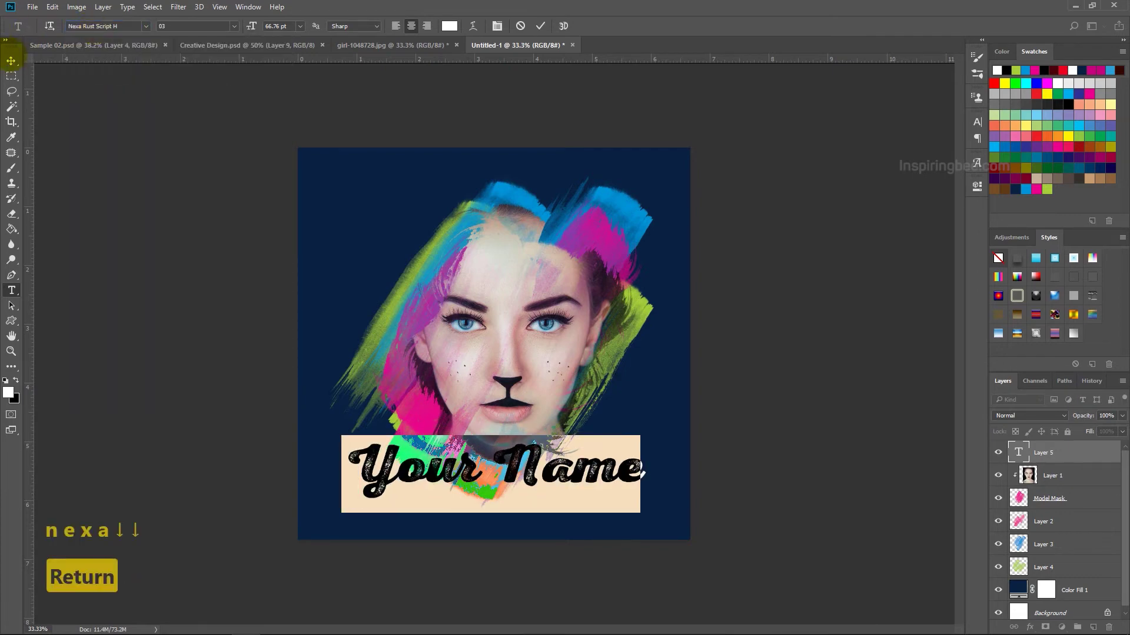
pyautogui.click(12, 60)
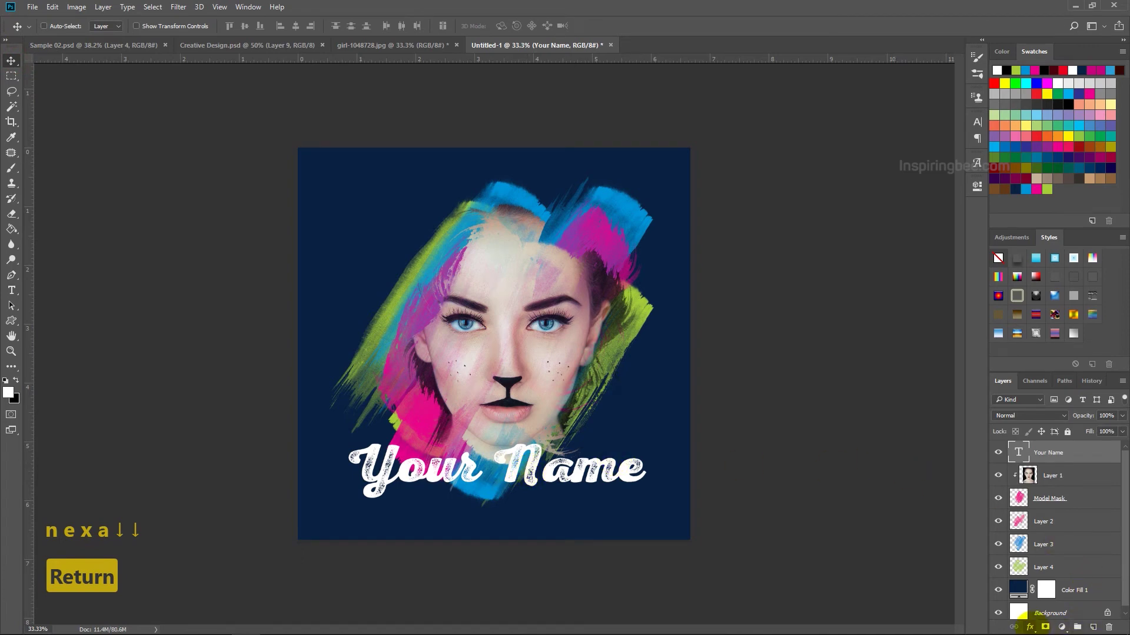
# Step: Give the Your Name layer a Drop Shadow with 26 px distance and 24% spread
pyautogui.click(1029, 627)
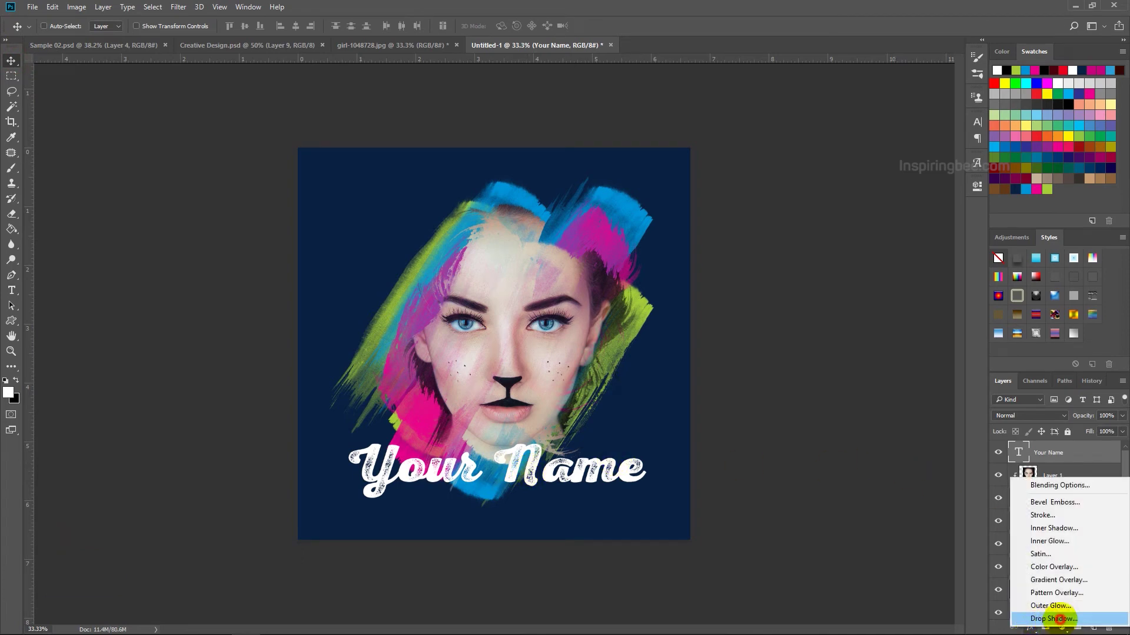
pyautogui.click(1055, 618)
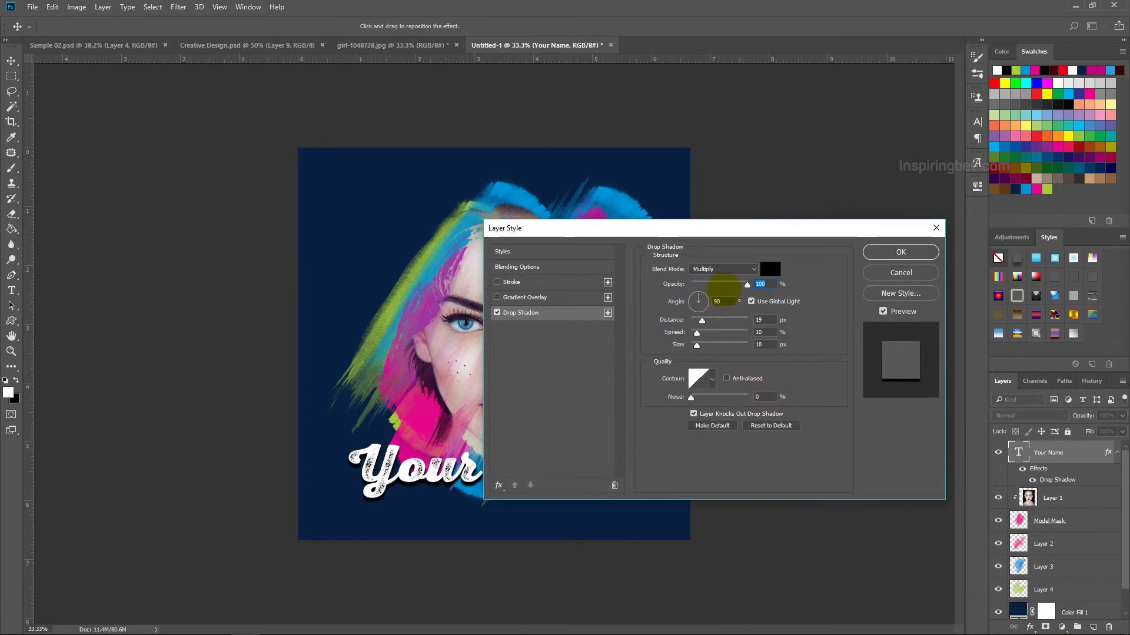
pyautogui.moveTo(726, 229); pyautogui.dragTo(857, 133)
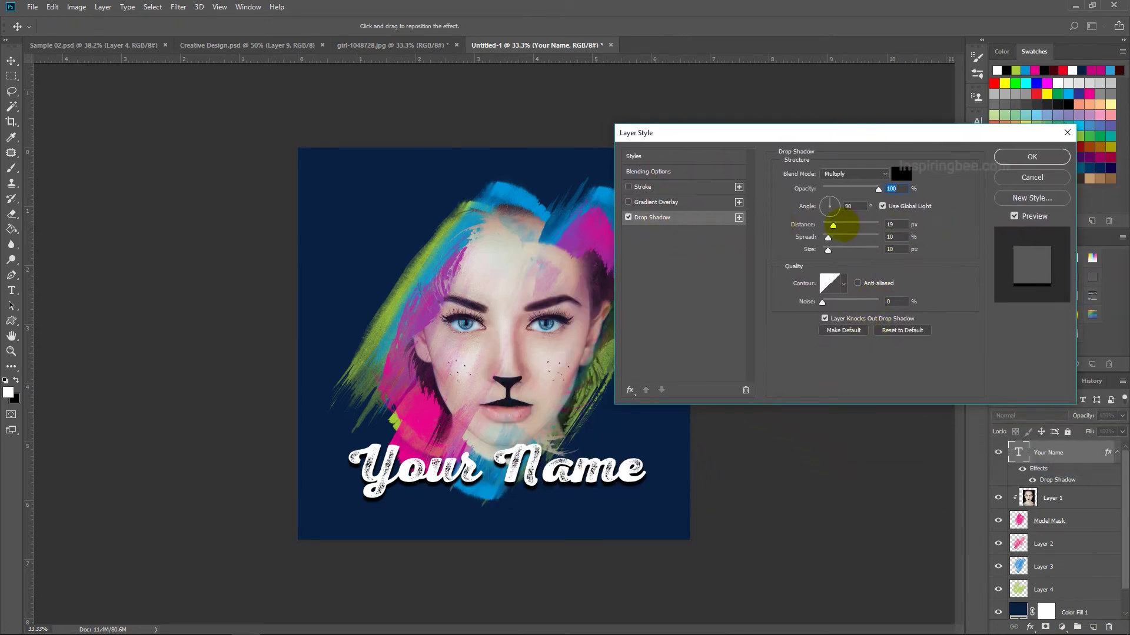
pyautogui.moveTo(845, 227)
pyautogui.mouseDown()
pyautogui.moveTo(826, 227)
pyautogui.moveTo(836, 238)
pyautogui.mouseUp()
pyautogui.click(827, 250)
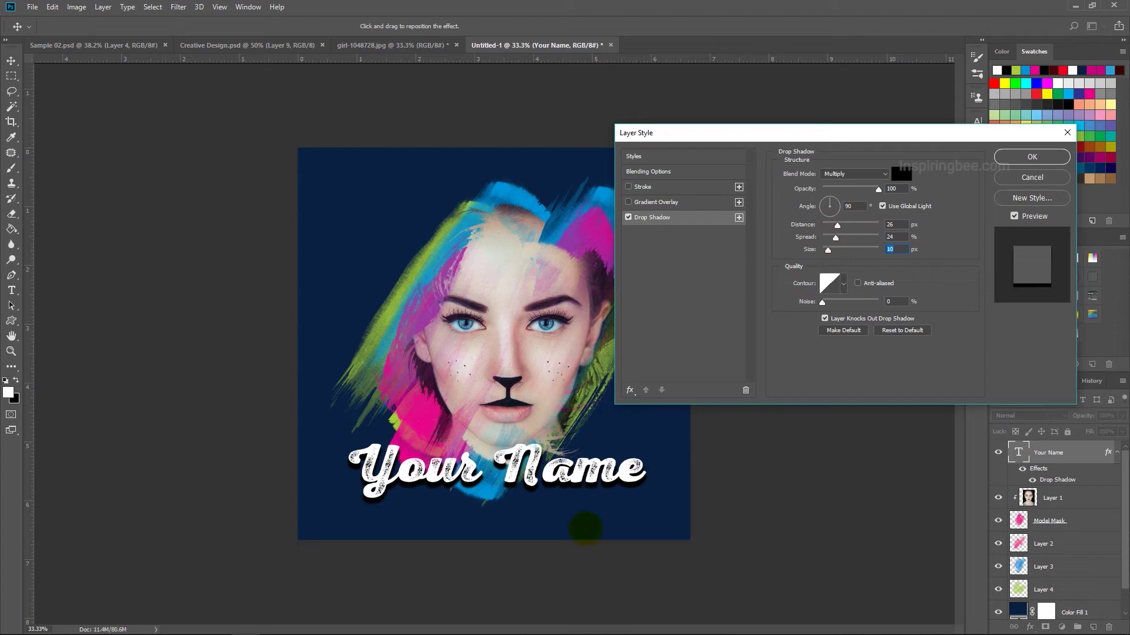
pyautogui.click(1031, 156)
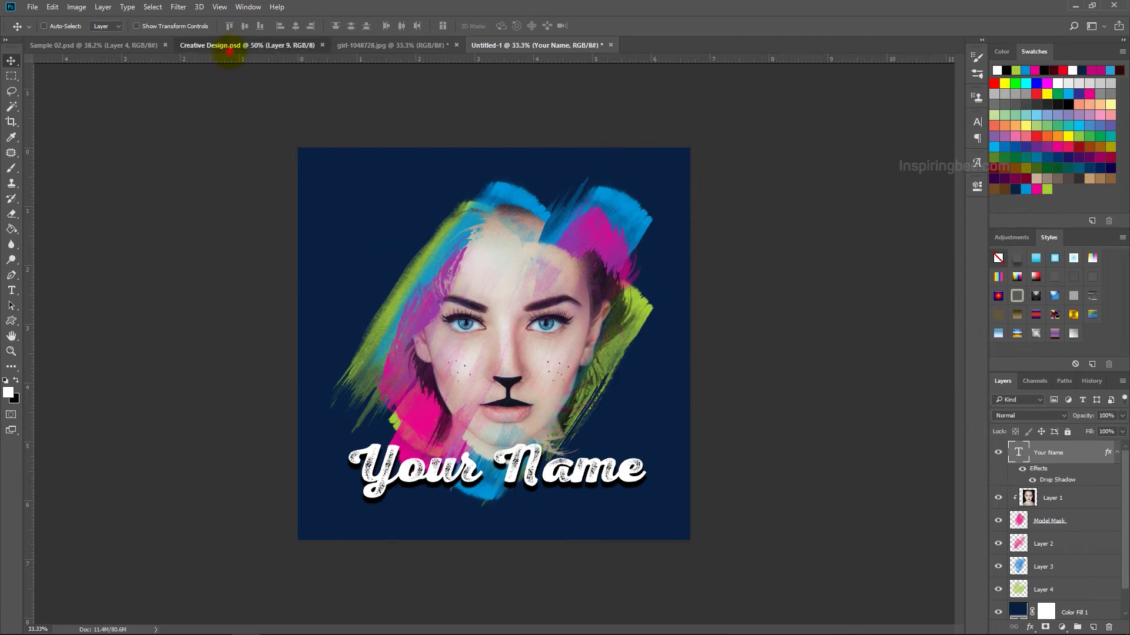
# Step: Switch from Creative Design.psd to the Sample 02.psd document
pyautogui.click(229, 47)
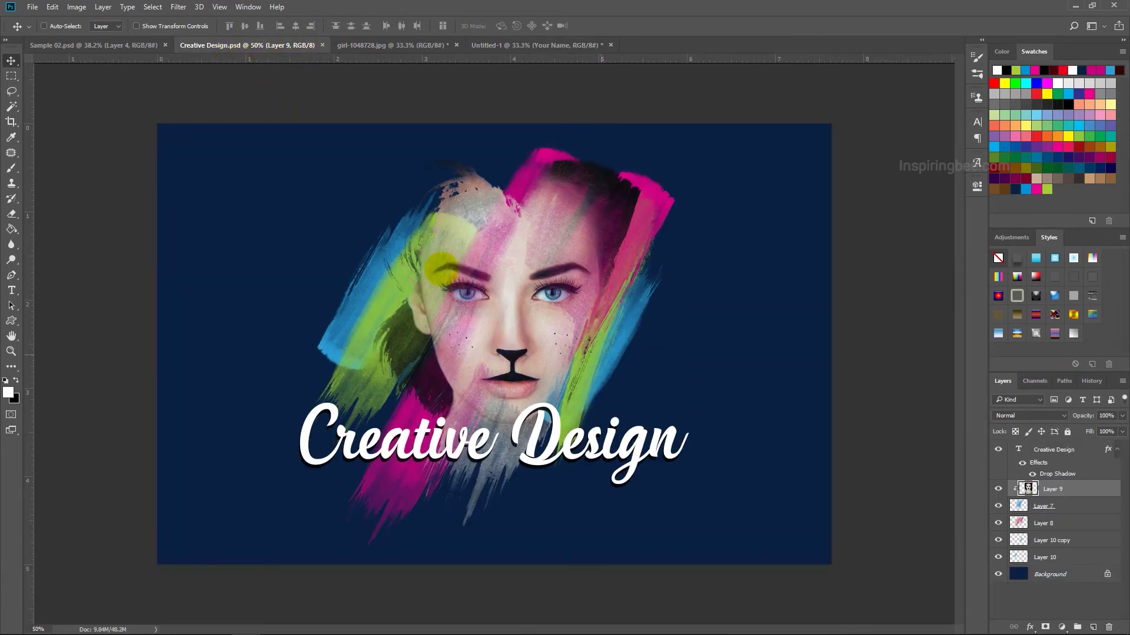
pyautogui.click(106, 45)
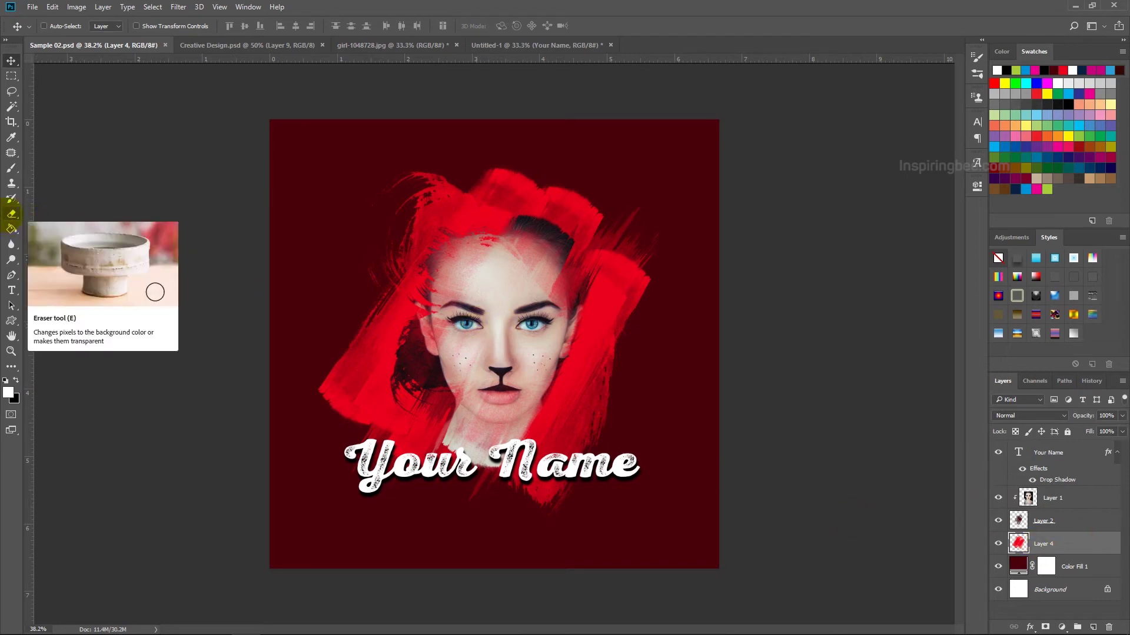
# Step: Set the Eraser to the SpoonGraphics Watercolour 5 tip, rotated, at 1457 px
pyautogui.click(12, 214)
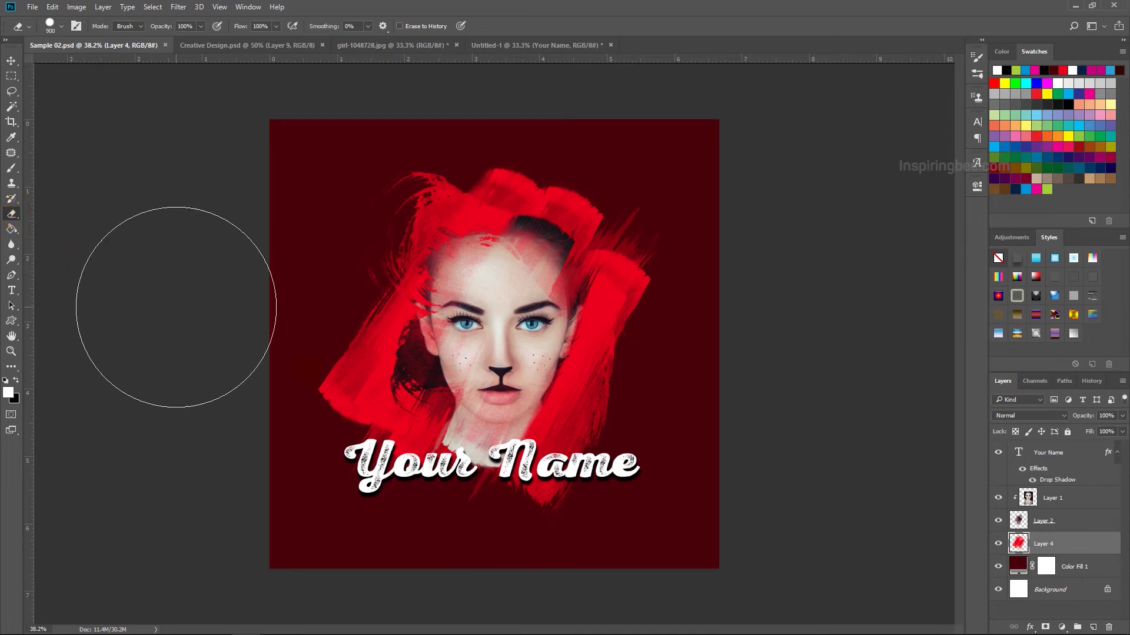
pyautogui.rightClick(421, 376)
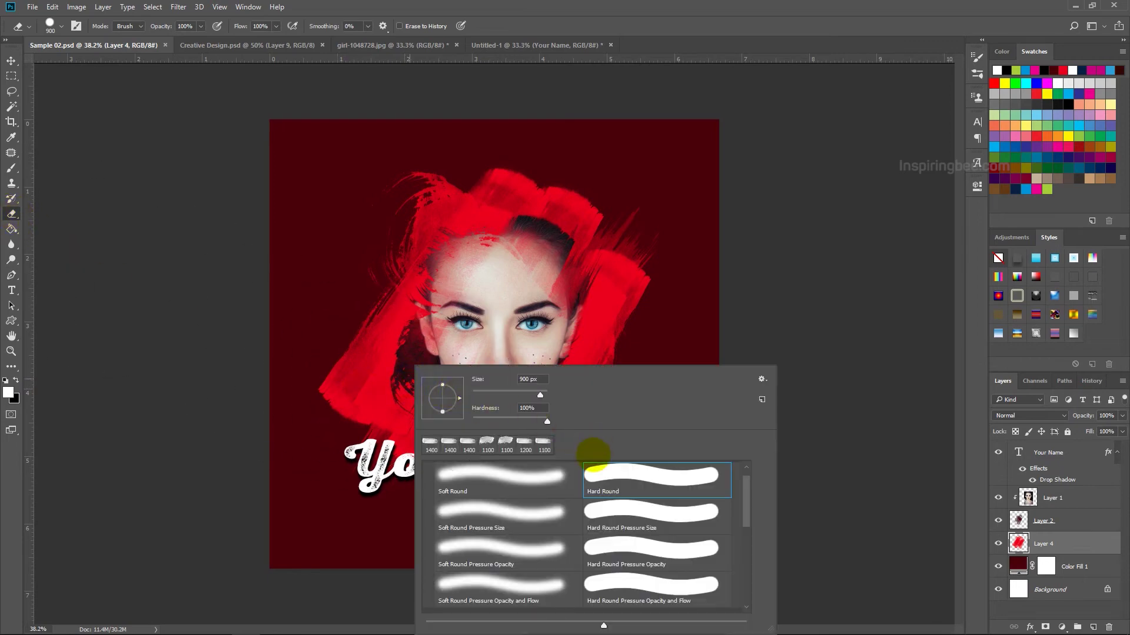
pyautogui.moveTo(743, 496); pyautogui.dragTo(746, 575)
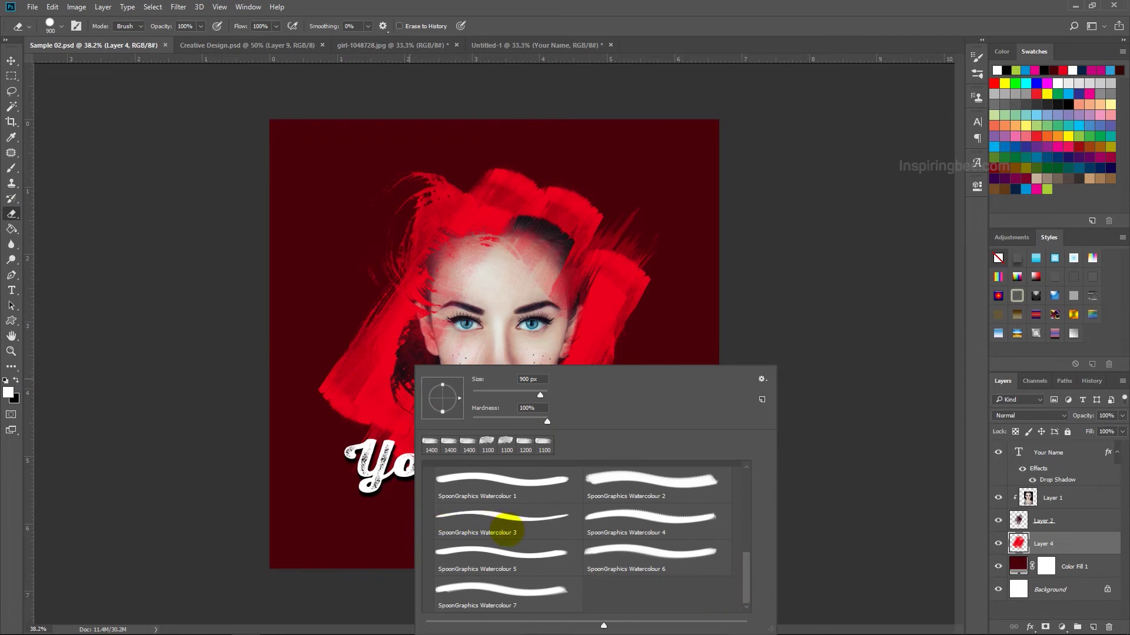
pyautogui.click(508, 554)
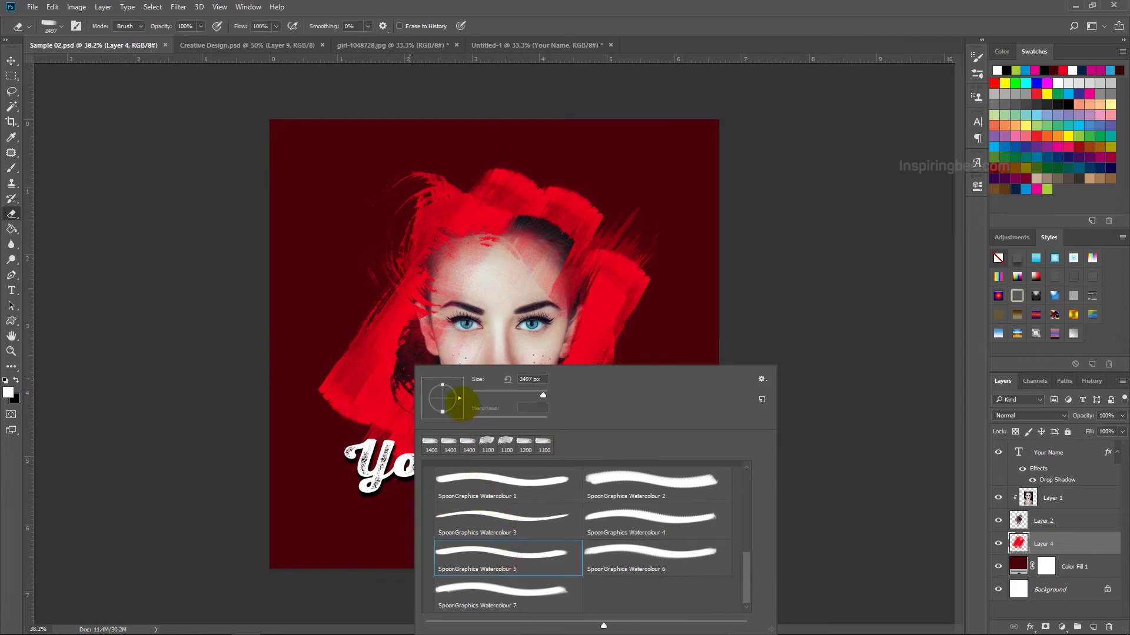
pyautogui.moveTo(439, 411); pyautogui.dragTo(444, 392)
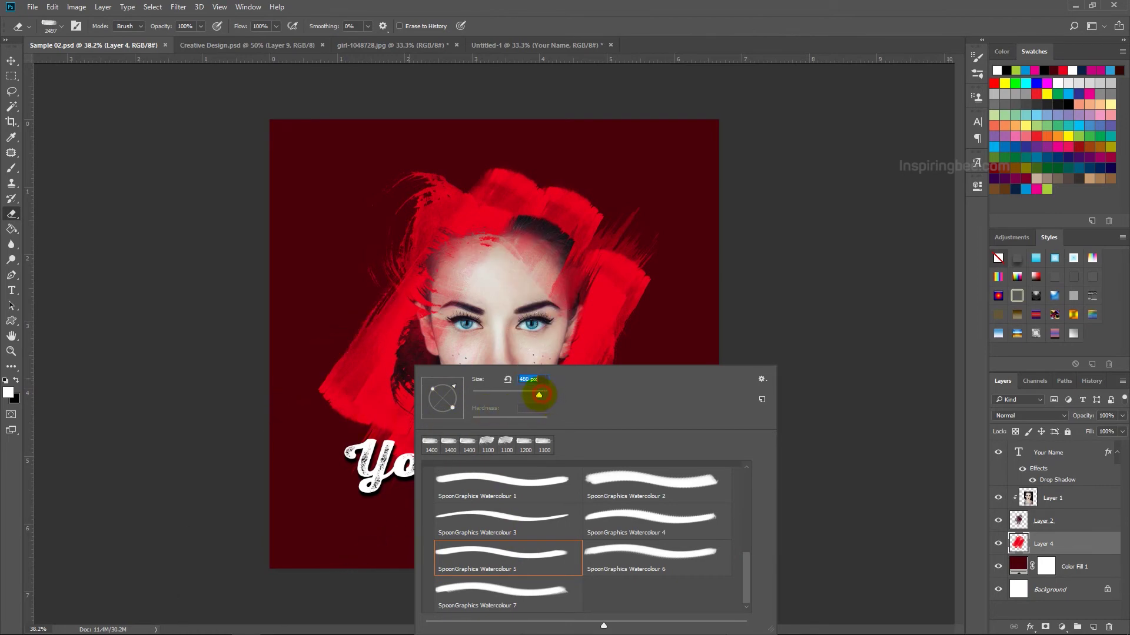
pyautogui.moveTo(539, 394); pyautogui.dragTo(550, 393)
pyautogui.press('Return')
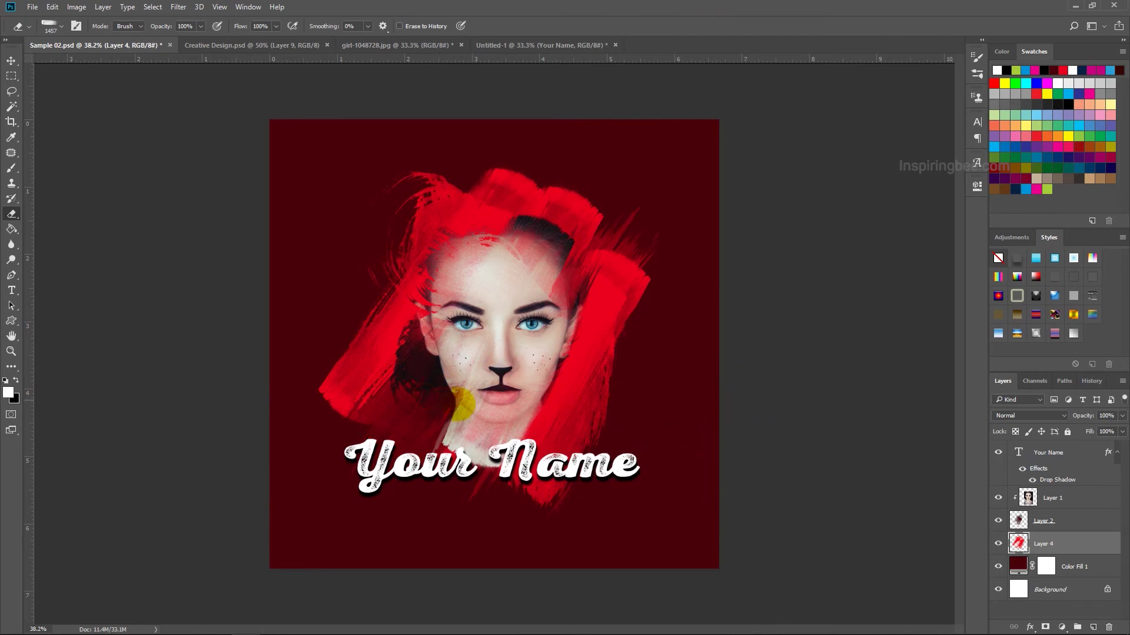
# Step: Undo the last erase, shrink the eraser to 900 px and erase the yellow splash left of the face
pyautogui.hotkey('ctrl', 'z')
pyautogui.press('[')
pyautogui.press('[')
pyautogui.press('[')
pyautogui.press('[')
pyautogui.press('[')
pyautogui.press('[')
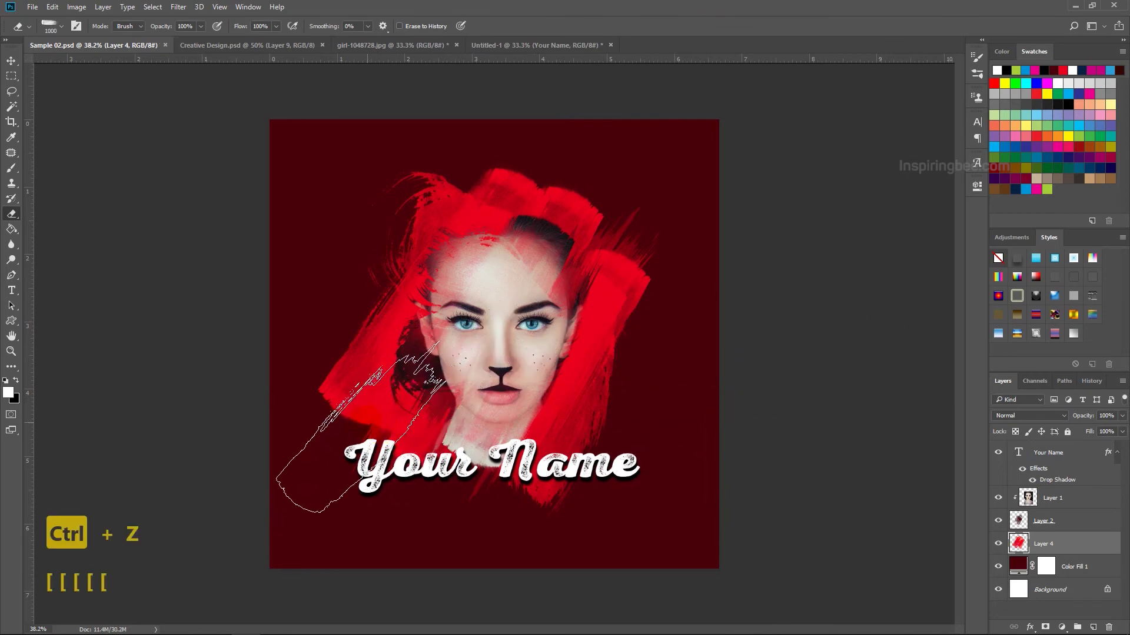
pyautogui.rightClick(368, 368)
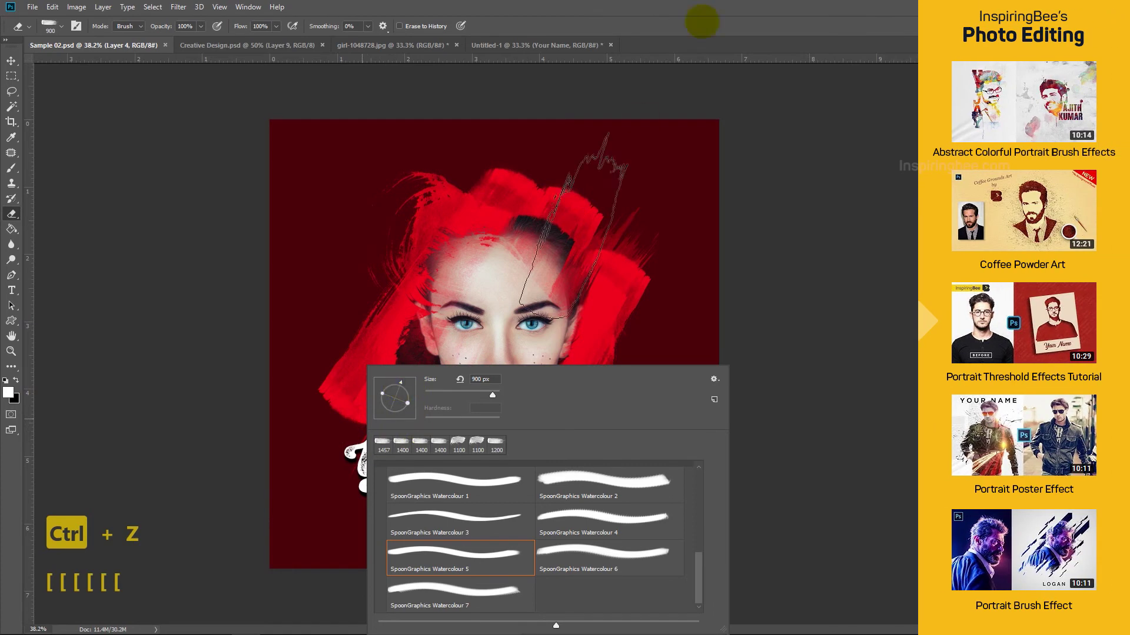
pyautogui.click(739, 5)
pyautogui.moveTo(518, 221)
pyautogui.mouseDown()
pyautogui.moveTo(369, 367)
pyautogui.moveTo(370, 430)
pyautogui.mouseUp()
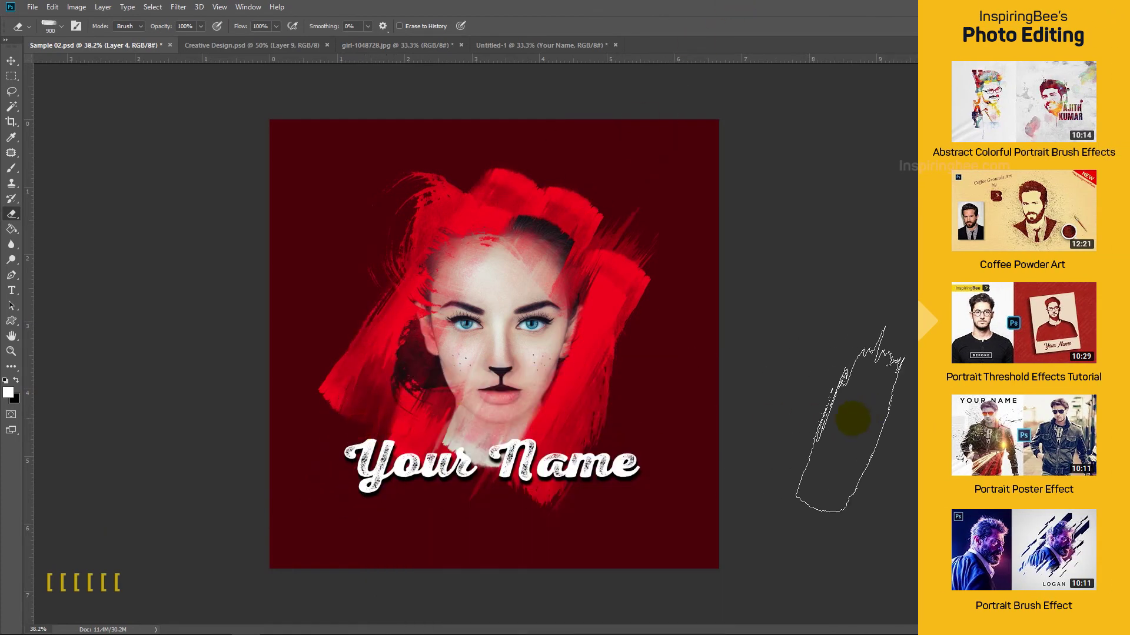
pyautogui.rightClick(481, 371)
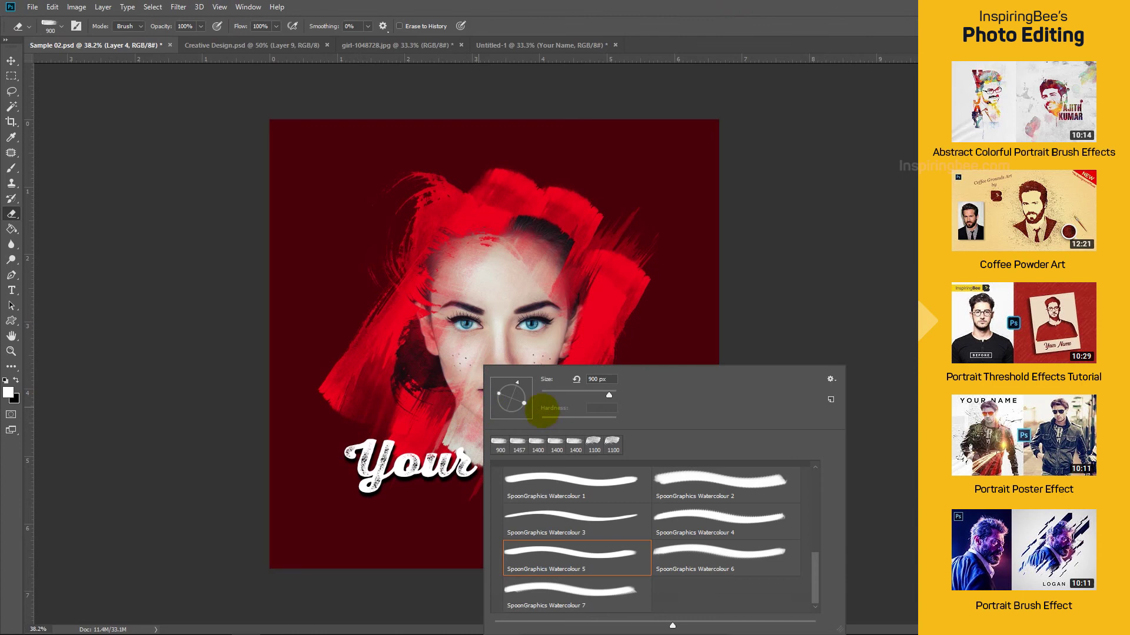
pyautogui.click(731, 106)
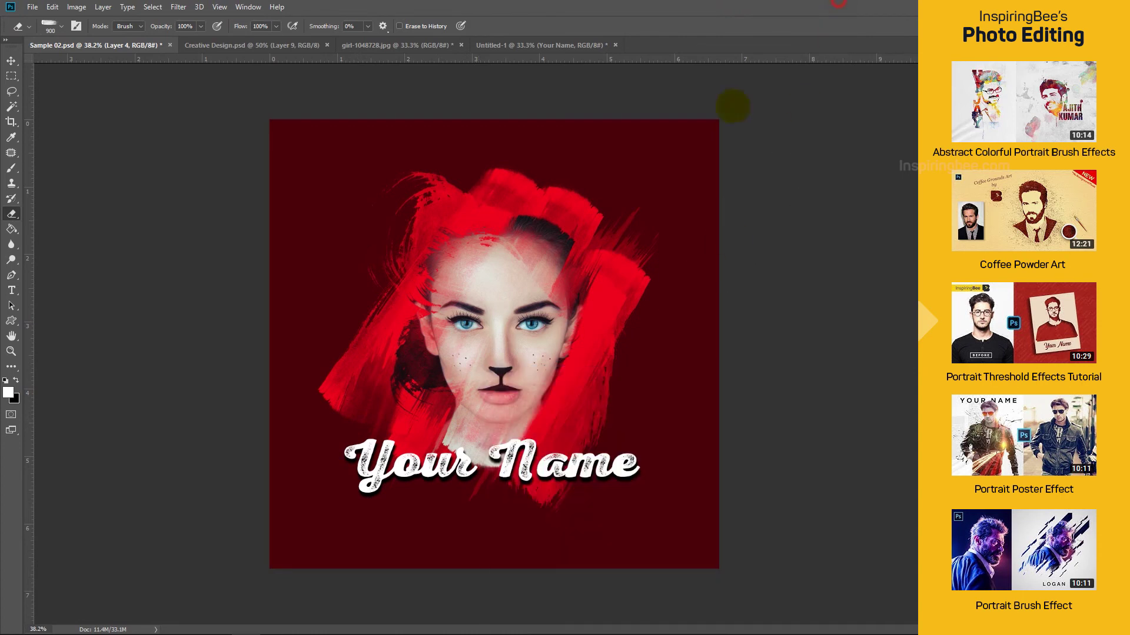
pyautogui.rightClick(556, 277)
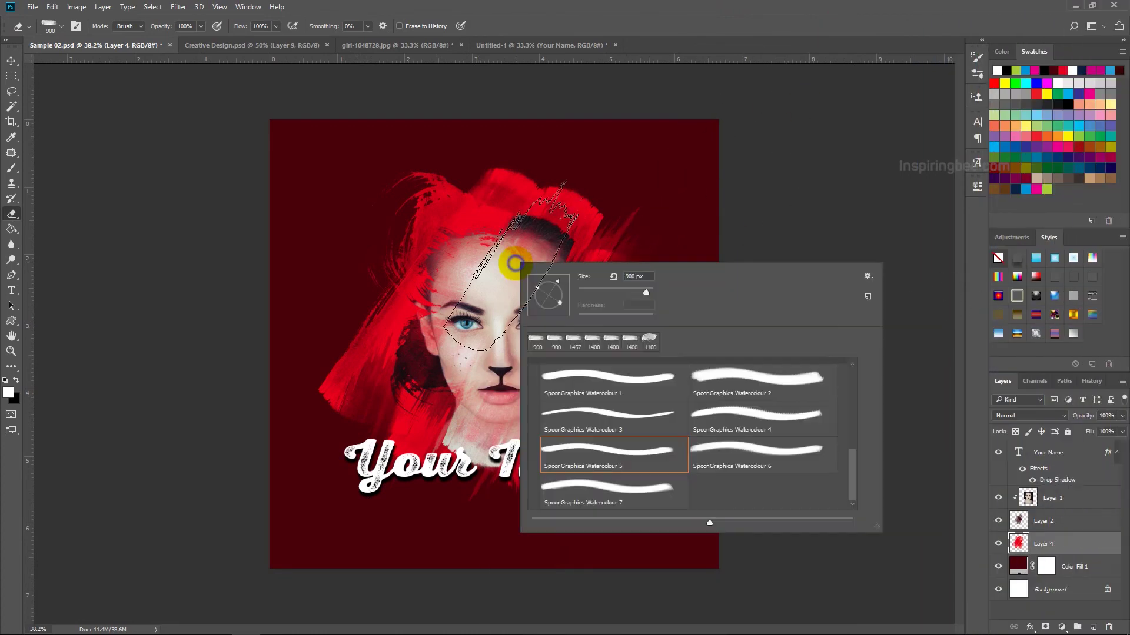
pyautogui.click(830, 6)
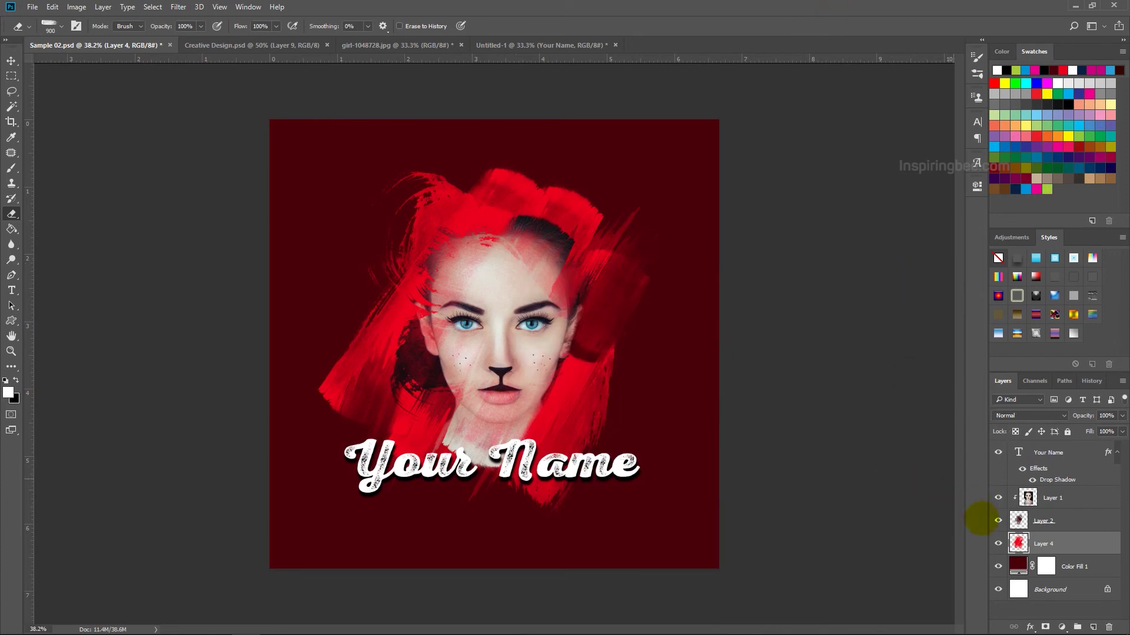
# Step: Hide Layer 1 and erase a middle patch of red with a 700 px Watercolour 2 eraser
pyautogui.click(998, 520)
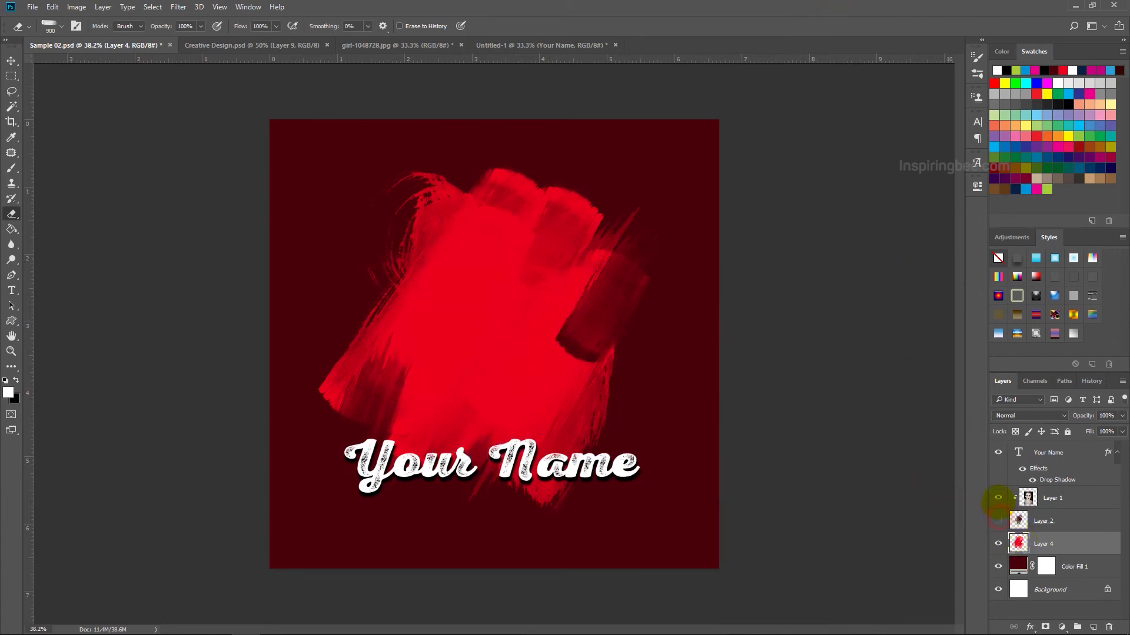
pyautogui.click(998, 520)
pyautogui.click(998, 499)
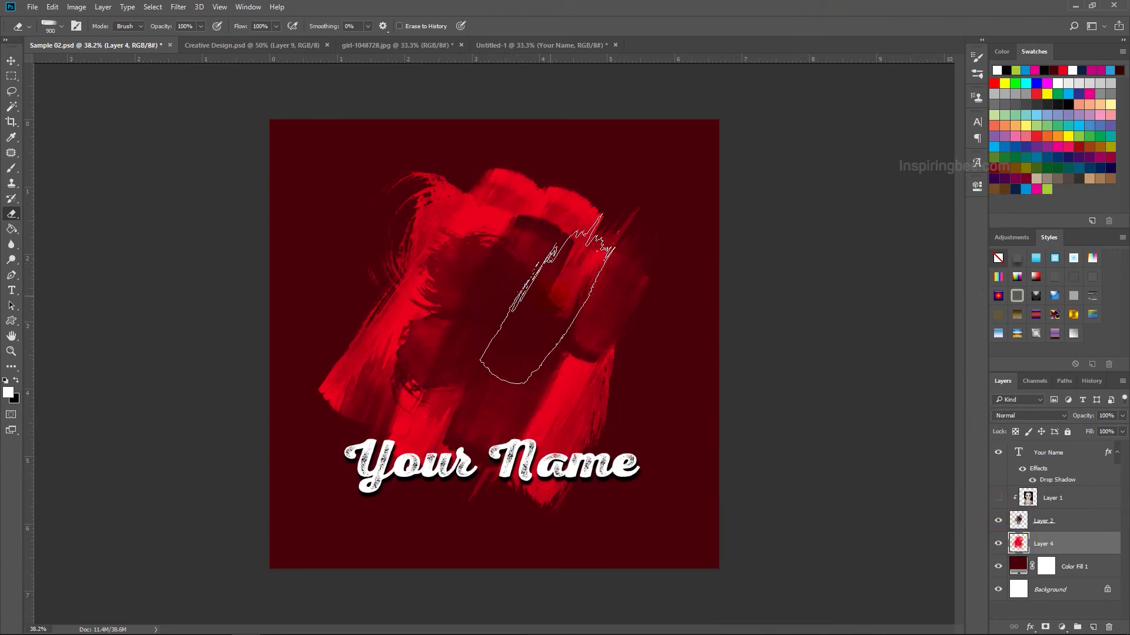
pyautogui.rightClick(450, 233)
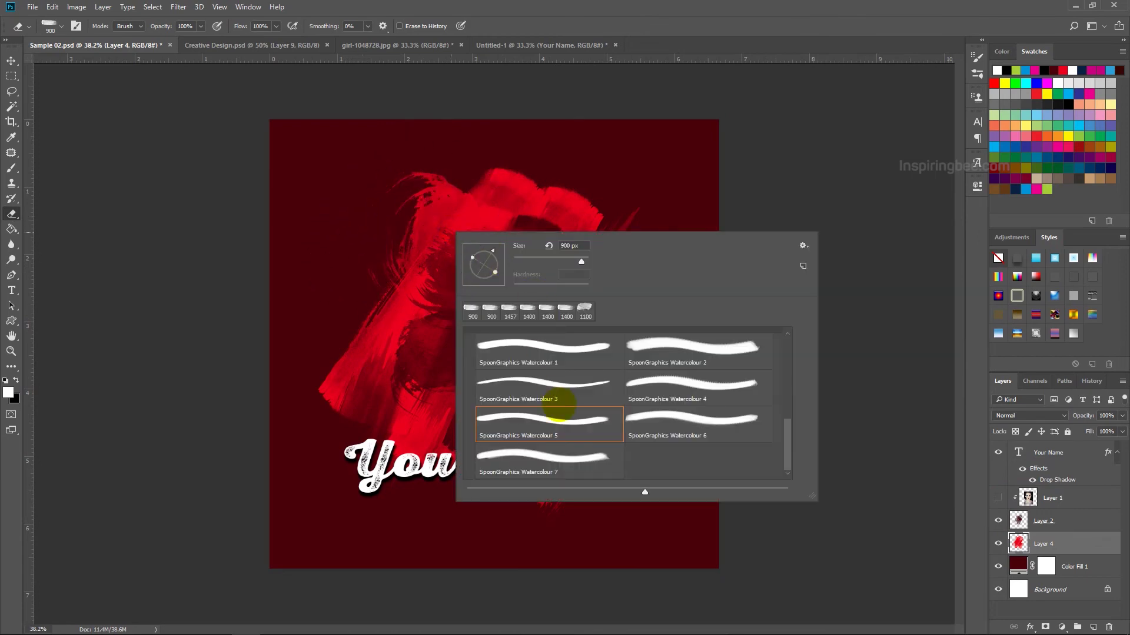
pyautogui.click(679, 345)
pyautogui.click(679, 344)
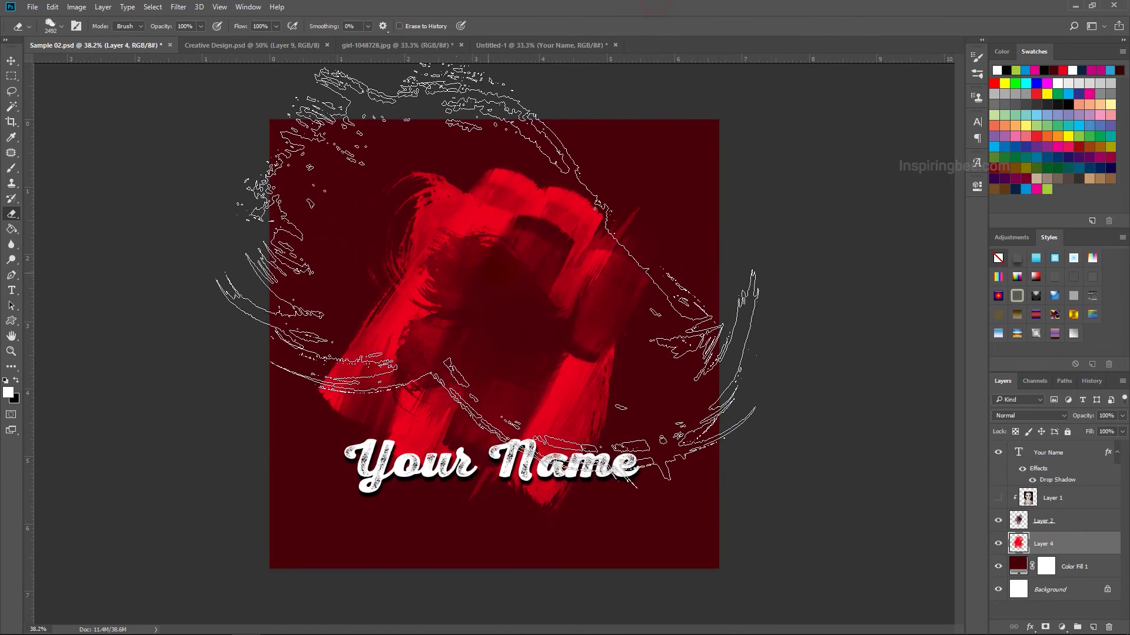
pyautogui.press('[')
pyautogui.press('[')
pyautogui.press('[')
pyautogui.press('[')
pyautogui.press('[')
pyautogui.press('[')
pyautogui.press('[')
pyautogui.press('[')
pyautogui.press('[')
pyautogui.press('[')
pyautogui.press('[')
pyautogui.press('[')
pyautogui.press('[')
pyautogui.press('[')
pyautogui.press('[')
pyautogui.press('[')
pyautogui.press('[')
pyautogui.press('[')
pyautogui.press('[')
pyautogui.press('[')
pyautogui.press('[')
pyautogui.press(']')
pyautogui.press(']')
pyautogui.press(']')
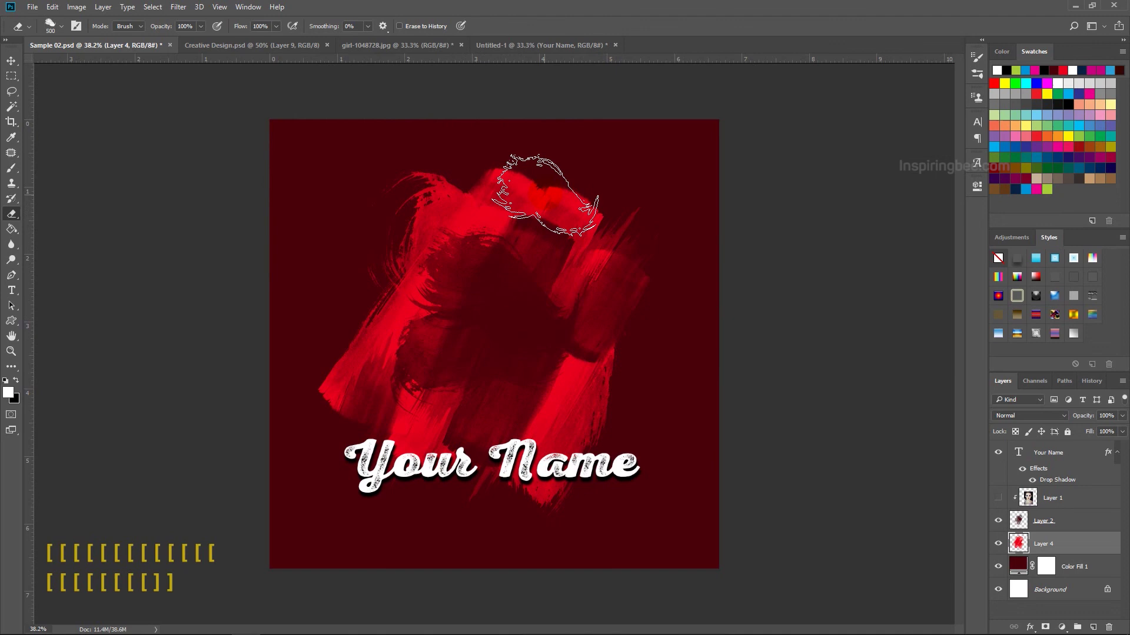
pyautogui.click(564, 169)
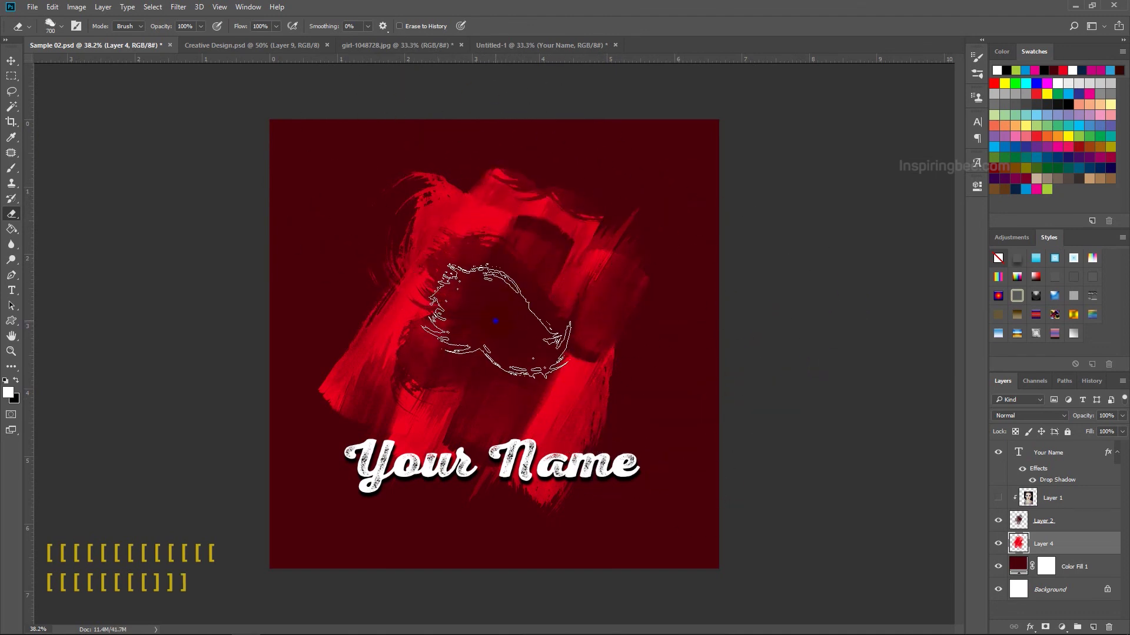
# Step: Switch the eraser to the 900 px Watercolour 5 preset and enlarge it to 1100 px
pyautogui.rightClick(503, 322)
pyautogui.click(714, 517)
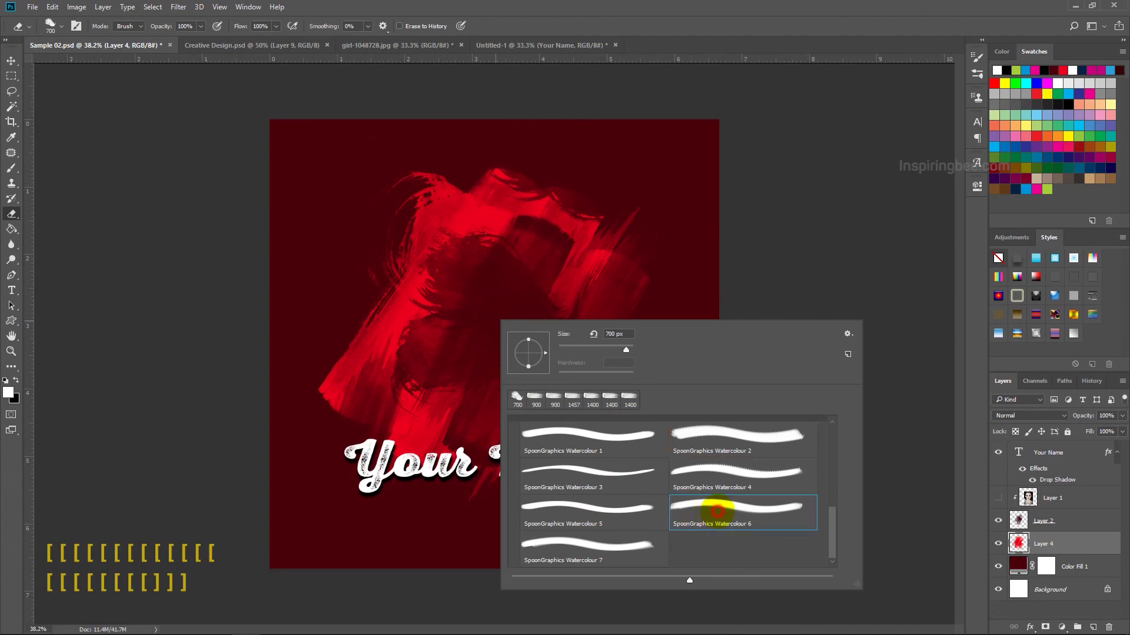
pyautogui.click(556, 514)
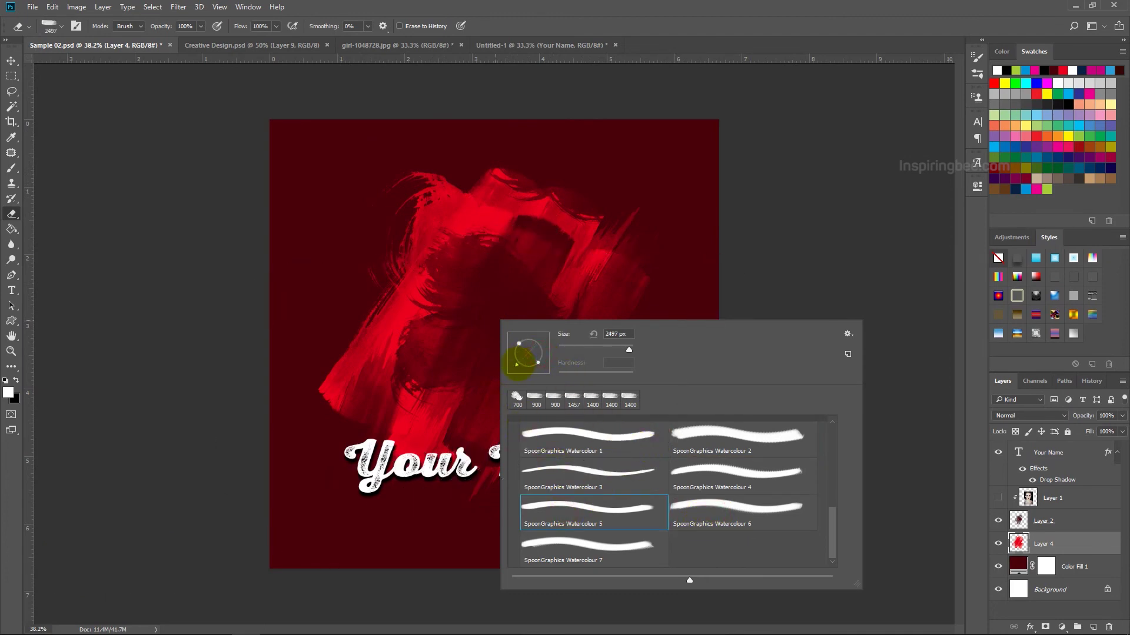
pyautogui.click(536, 399)
pyautogui.click(650, 35)
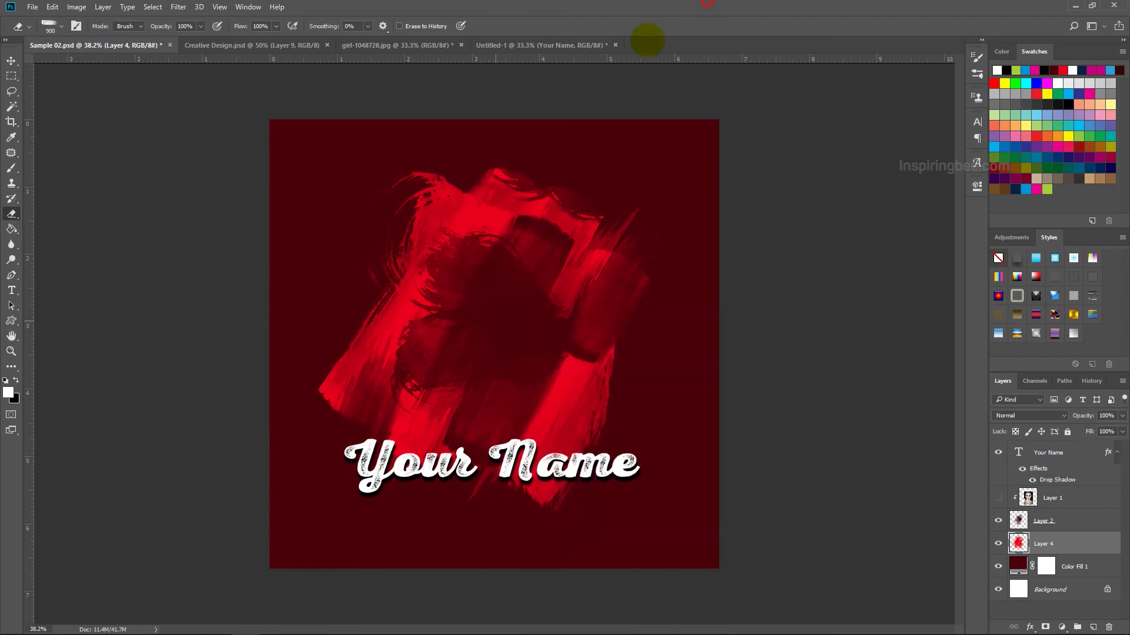
pyautogui.press(']')
pyautogui.press(']')
pyautogui.press(']')
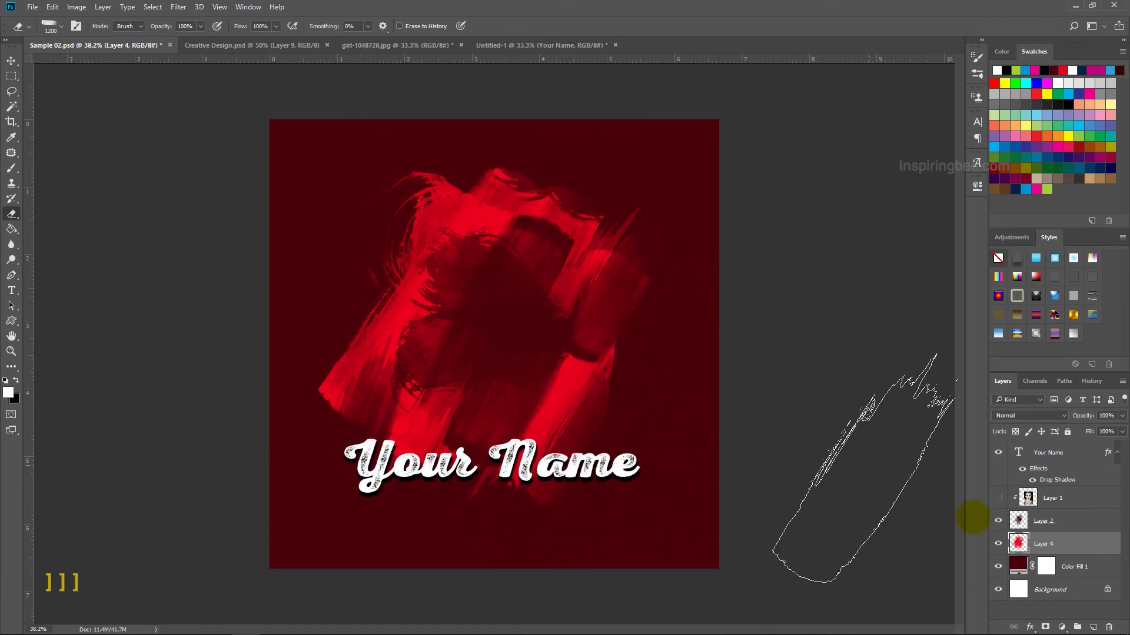
# Step: Show Layer 1 again and erase red streaks on the left and, with a diagonal tip, above the hair
pyautogui.click(998, 497)
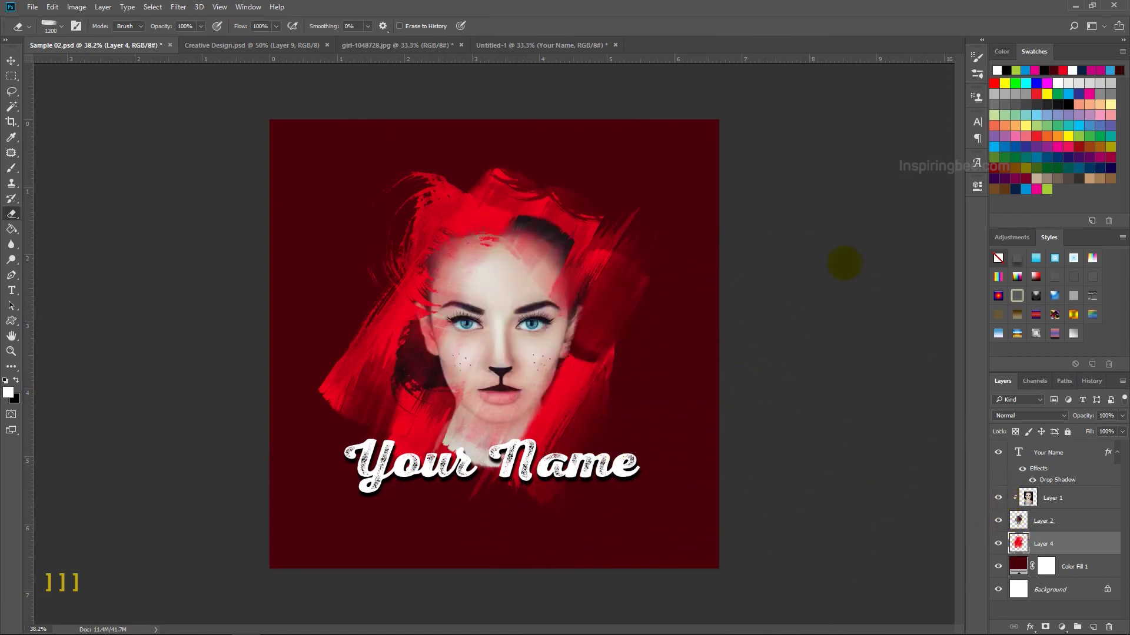
pyautogui.click(355, 321)
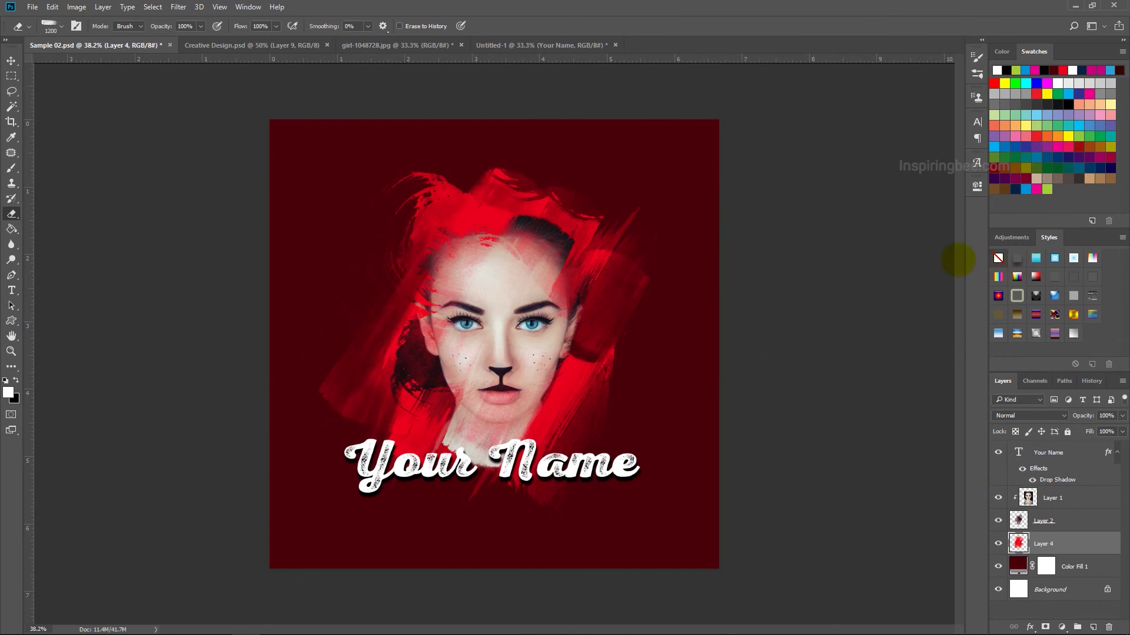
pyautogui.rightClick(495, 154)
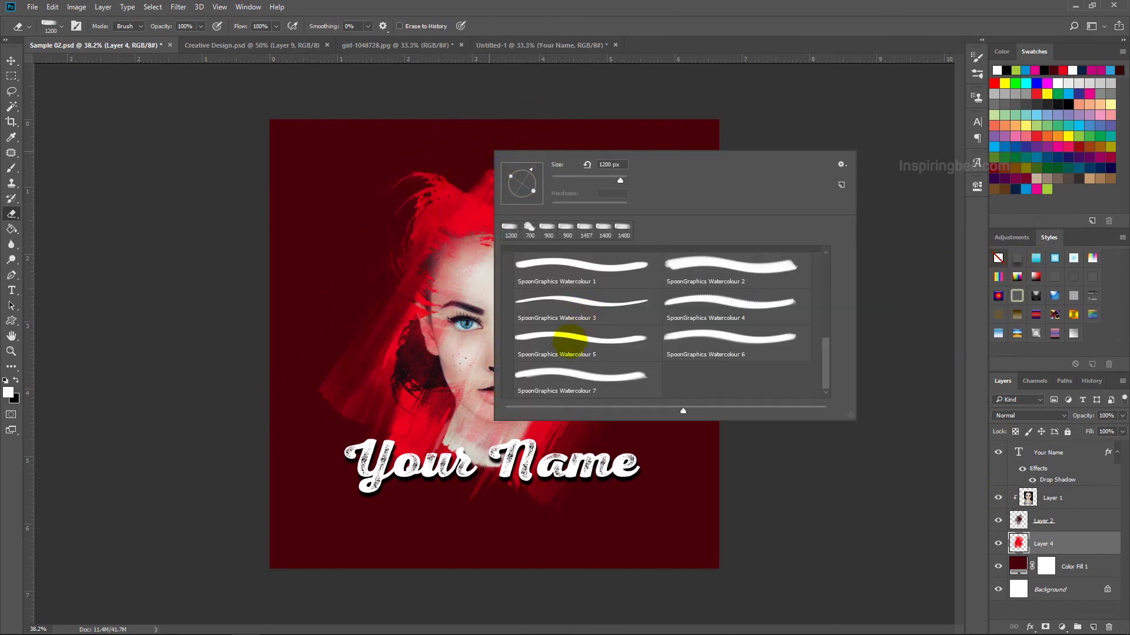
pyautogui.moveTo(522, 181); pyautogui.dragTo(510, 192)
pyautogui.click(641, 8)
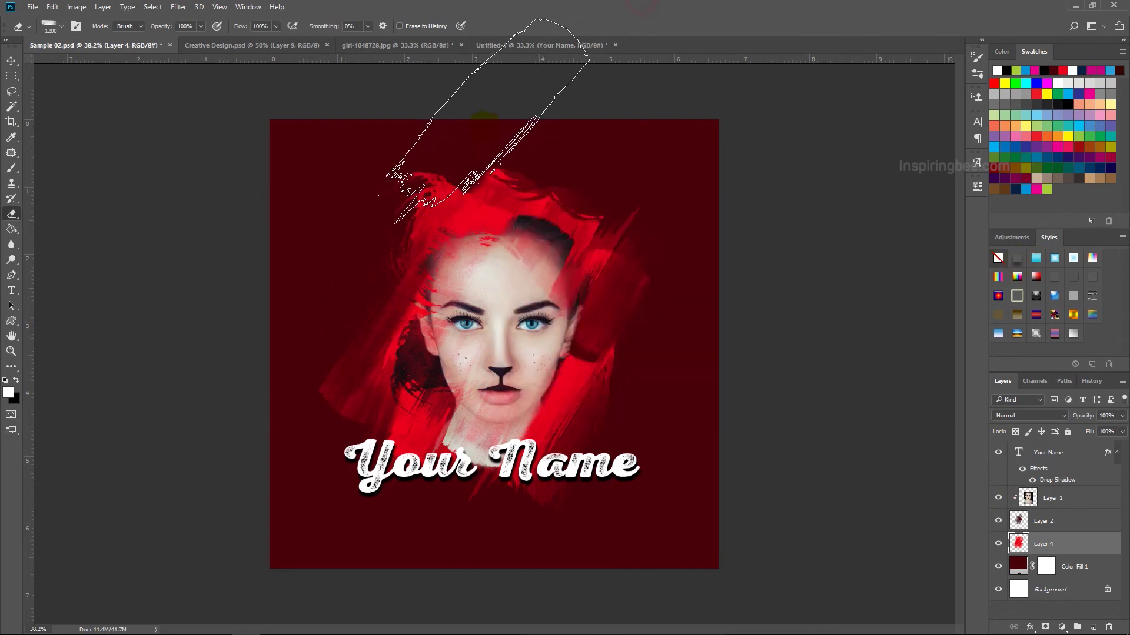
pyautogui.click(497, 129)
pyautogui.click(537, 116)
pyautogui.click(563, 153)
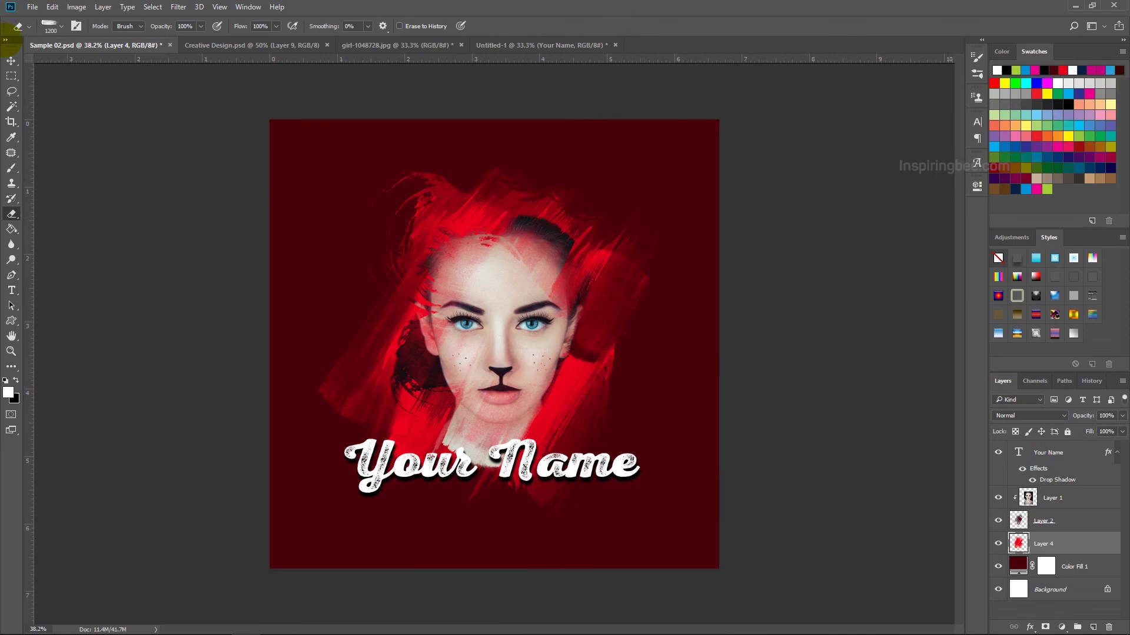
pyautogui.click(11, 59)
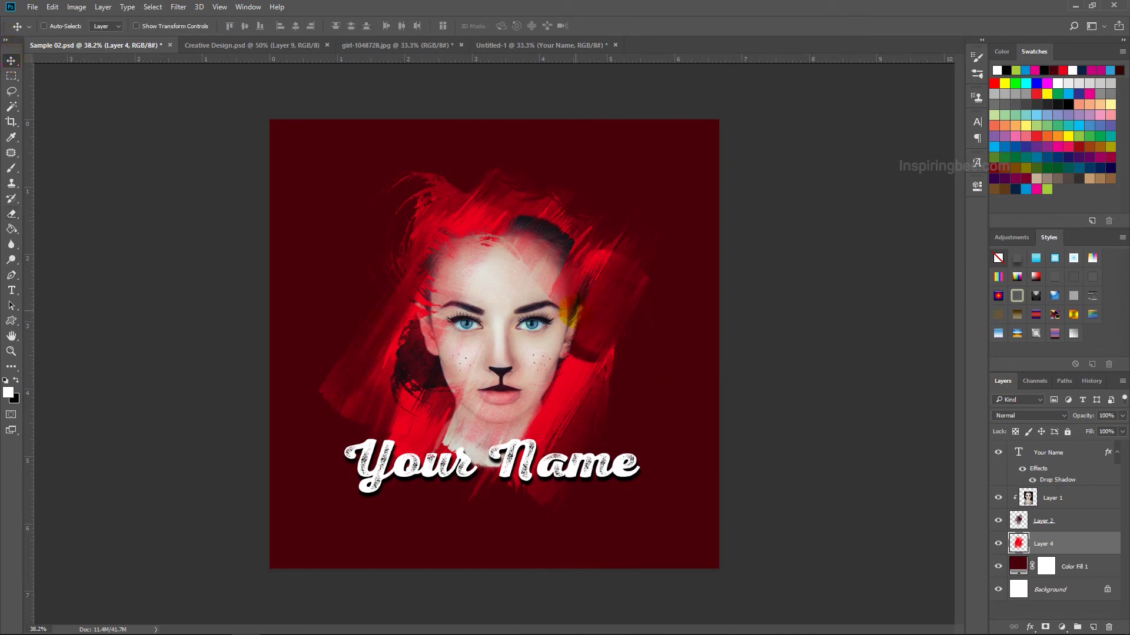
# Step: In Creative Design.psd, hide the face Layer 9, then stroke Layers 7, 8 and 10 copy in turn
pyautogui.click(239, 44)
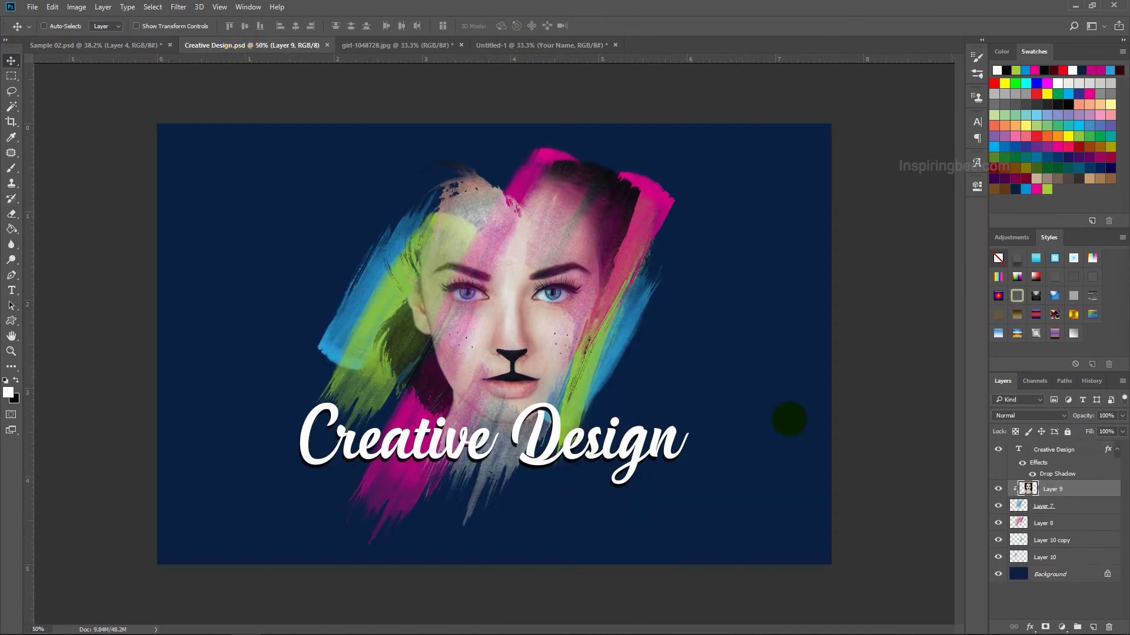
pyautogui.click(997, 488)
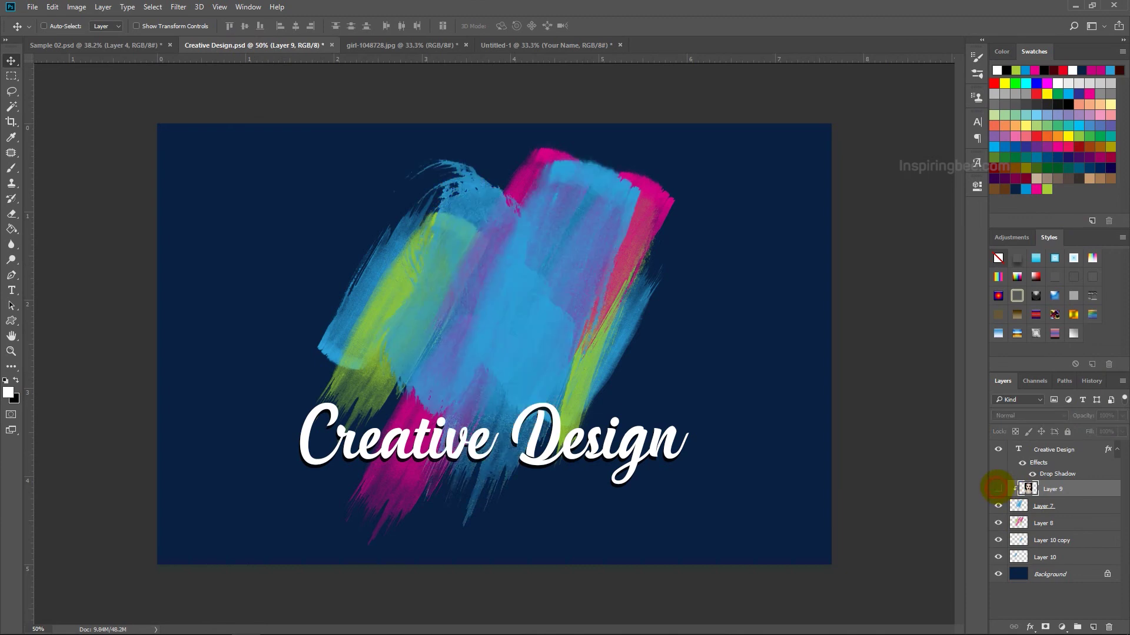
pyautogui.click(998, 506)
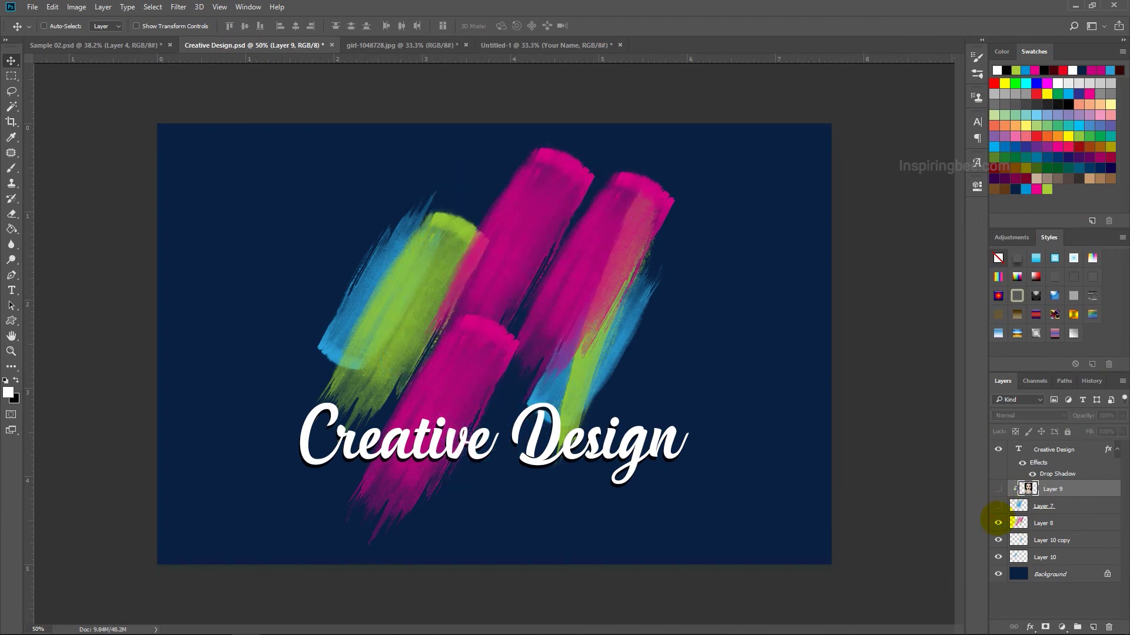
pyautogui.click(997, 523)
pyautogui.click(997, 540)
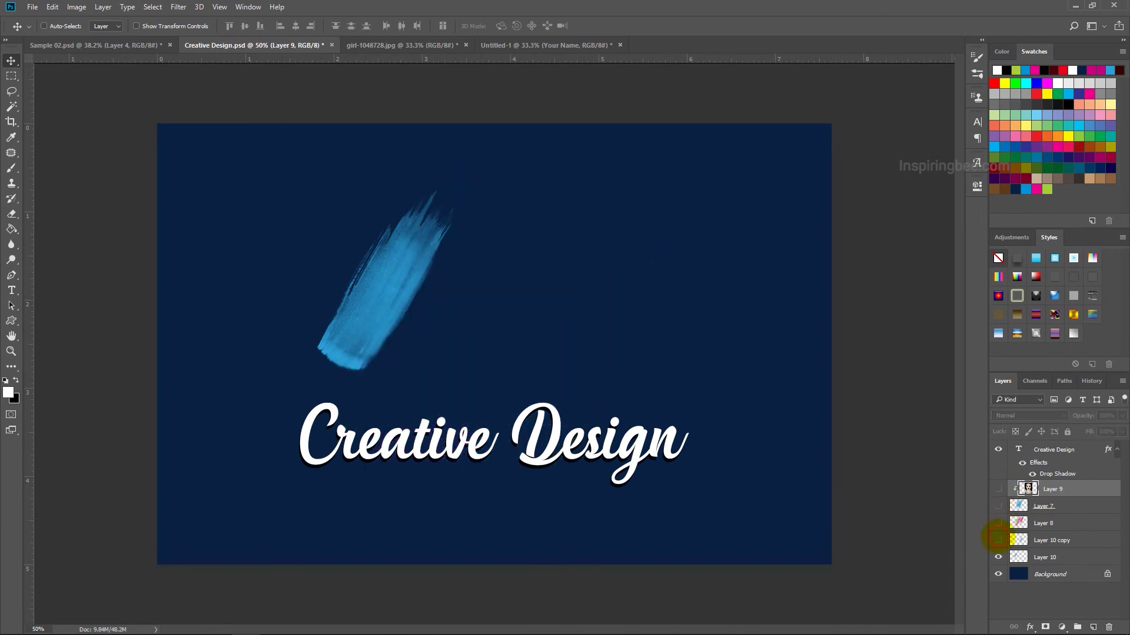
# Step: Toggle Layer 10 copy to compare, then show Layers 8, 7 and 9 again
pyautogui.click(998, 539)
pyautogui.click(998, 540)
pyautogui.click(998, 539)
pyautogui.moveTo(996, 523); pyautogui.dragTo(998, 505)
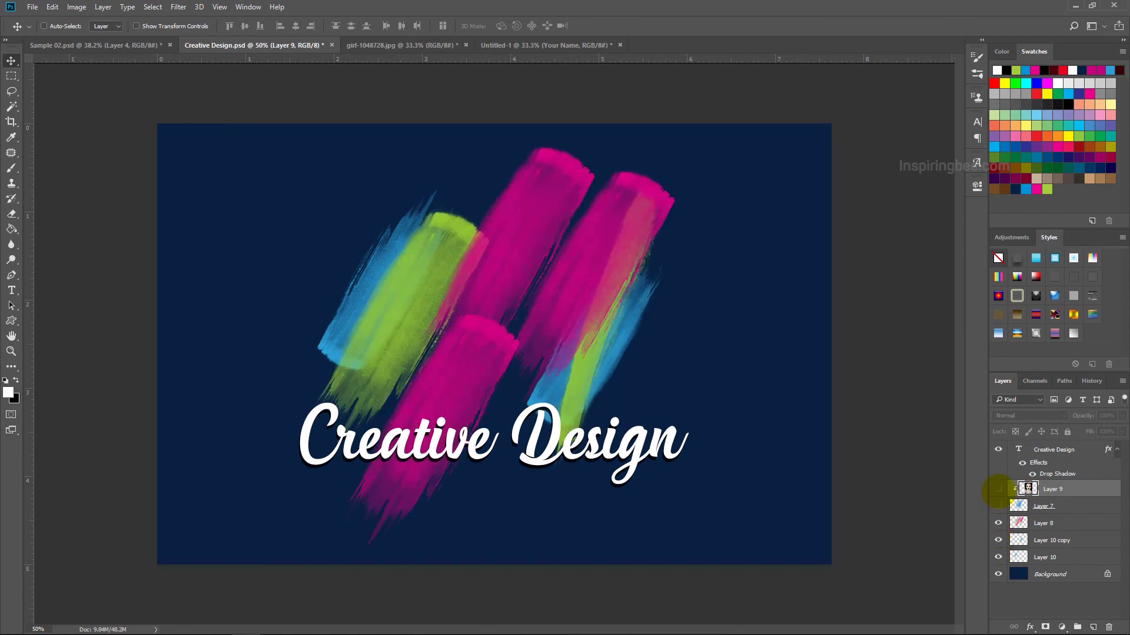
pyautogui.click(998, 489)
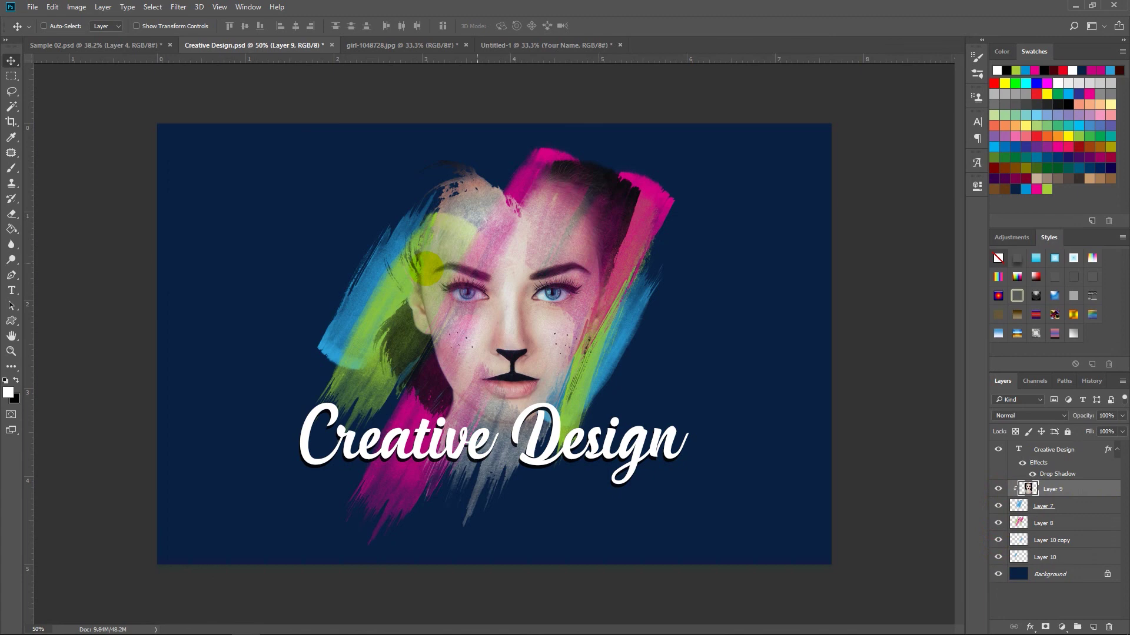